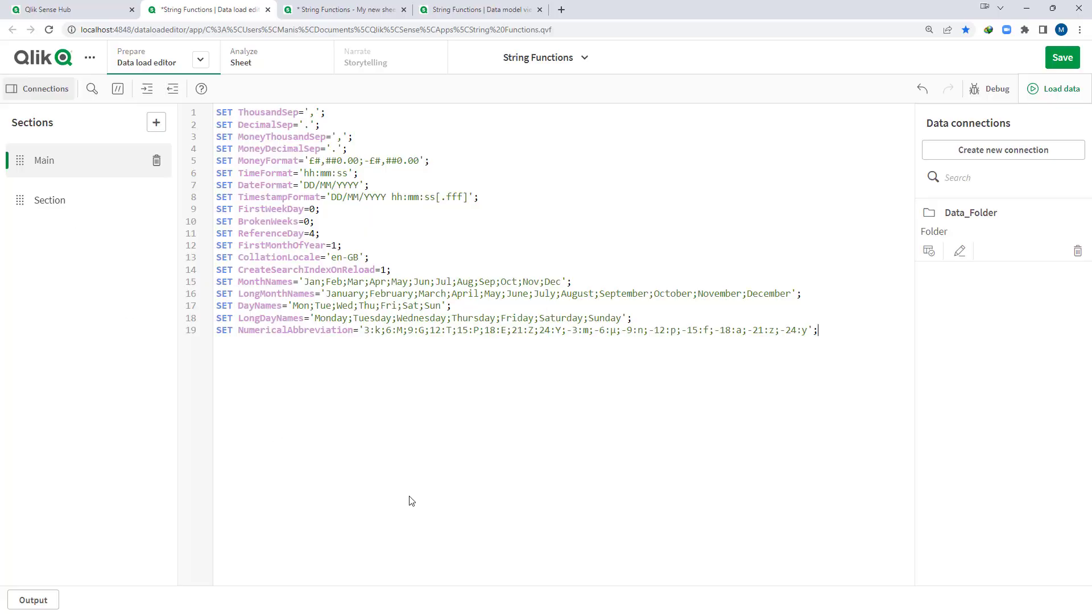
- In the empty script section, write an inline load of table Data with field Name and value "United Kingdom 001", and load the data
click(55, 203)
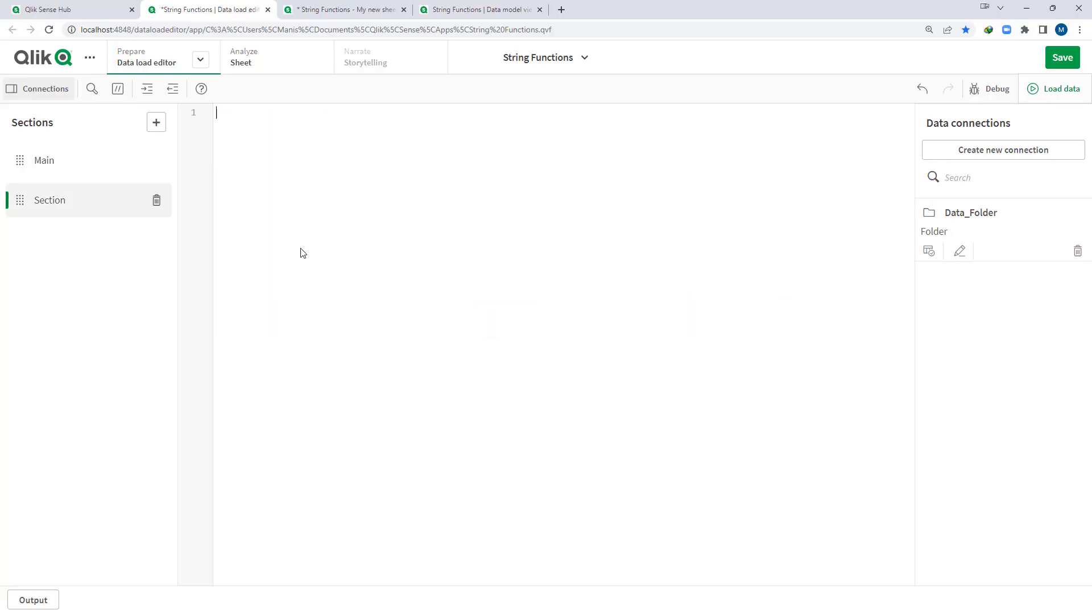
text(Data:)
key(Return)
text(Load * Inline)
key(Return)
text([)
key(Return)
text(];)
key(Up)
key(Return)
text(Name     )
text(United Kin)
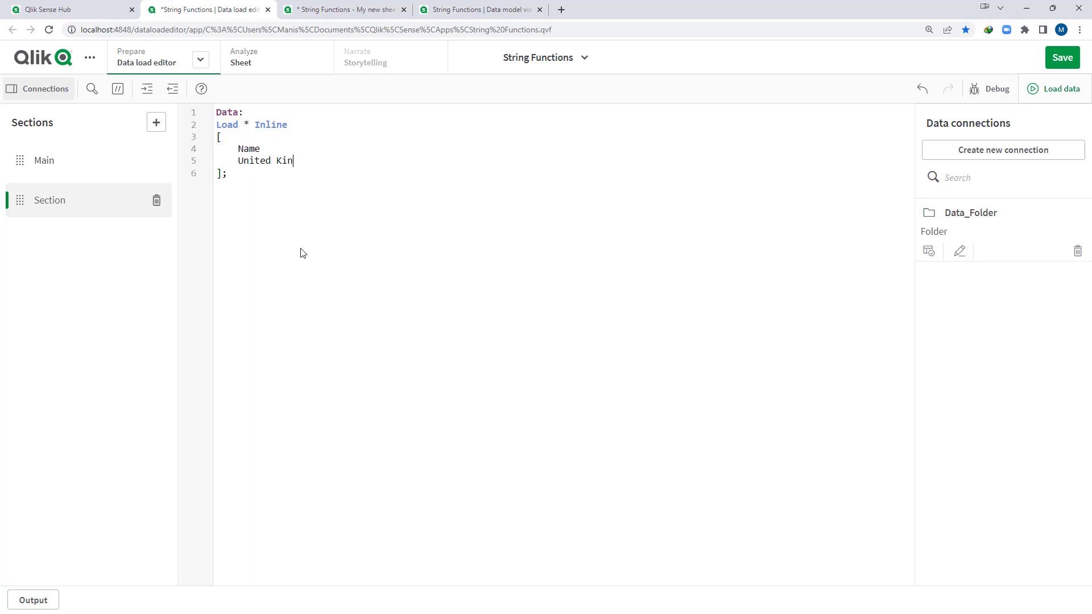
text(gdom 001)
click(1045, 91)
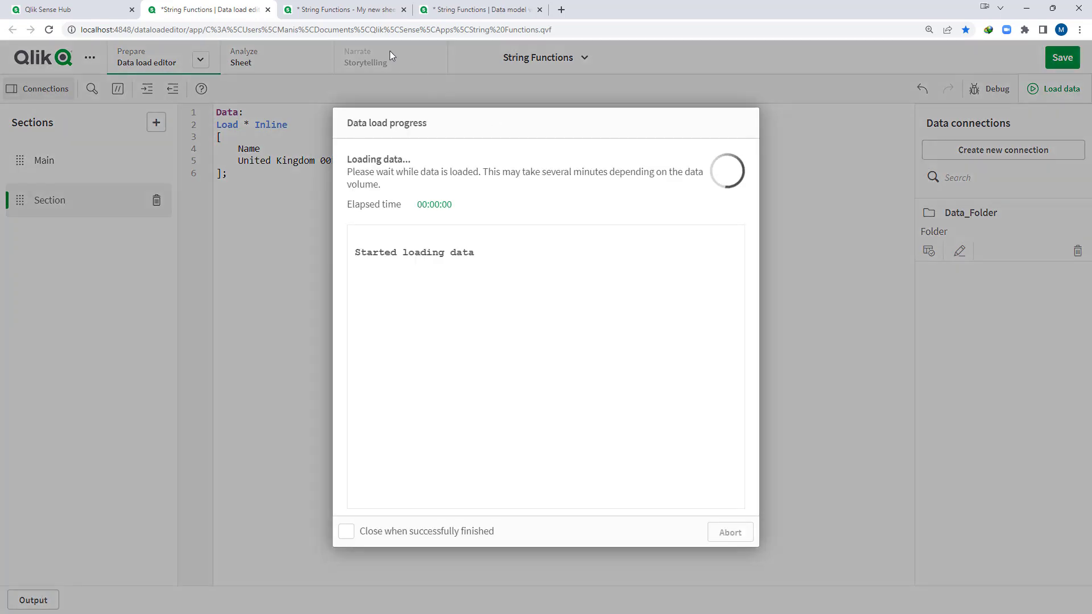
- Add a table to the upper left of the new sheet with the Name field as its column
click(329, 10)
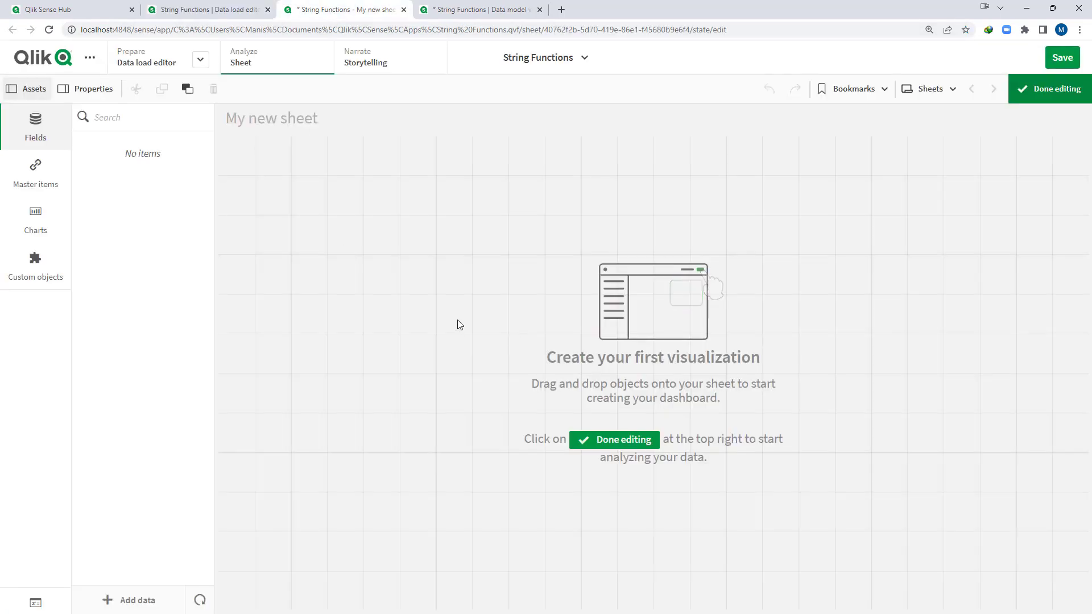
click(22, 203)
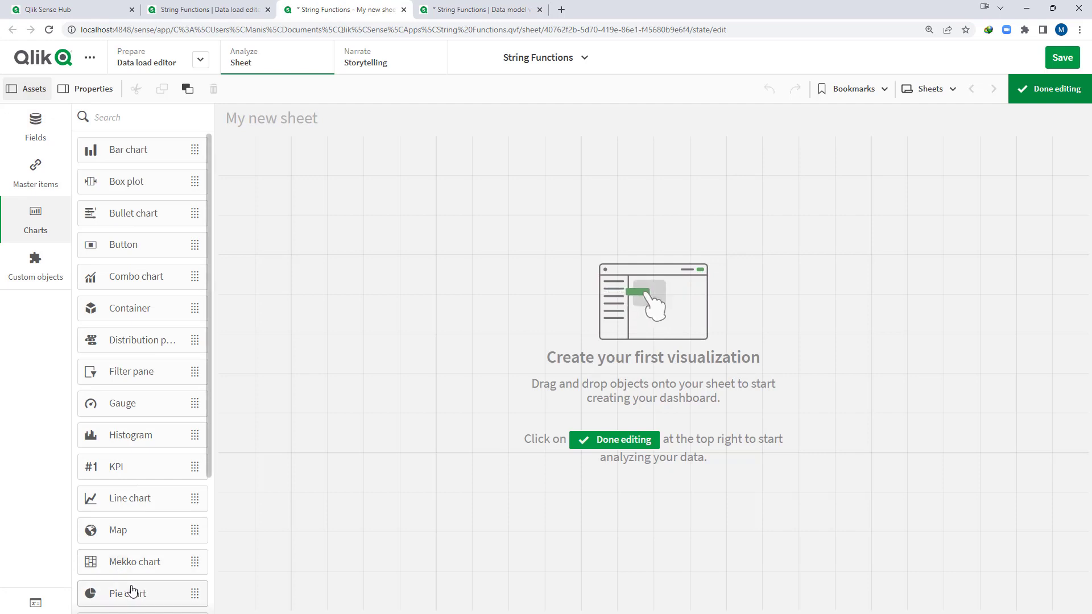
scroll(126, 496, down, 3)
drag(126, 498, 296, 205)
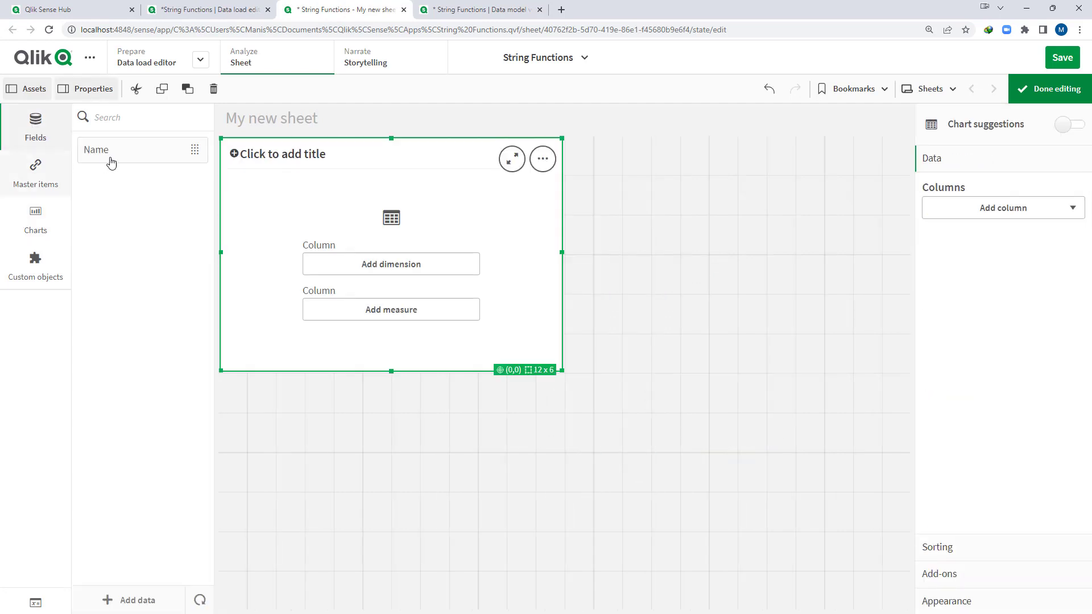
drag(113, 157, 346, 229)
click(346, 226)
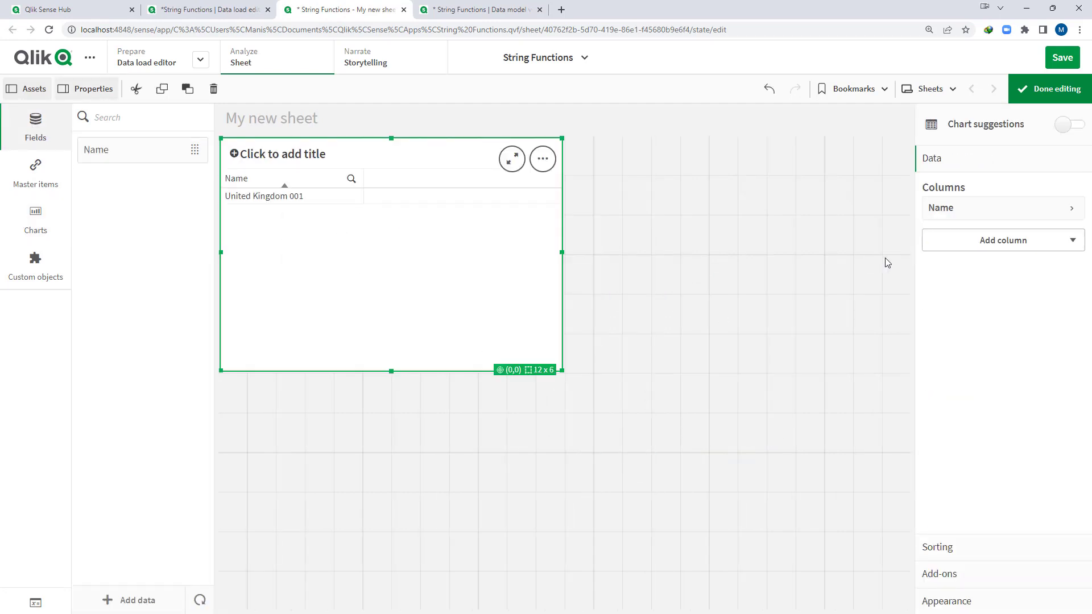
- Add a Len(Name) column to the table
click(937, 246)
click(966, 302)
text(L)
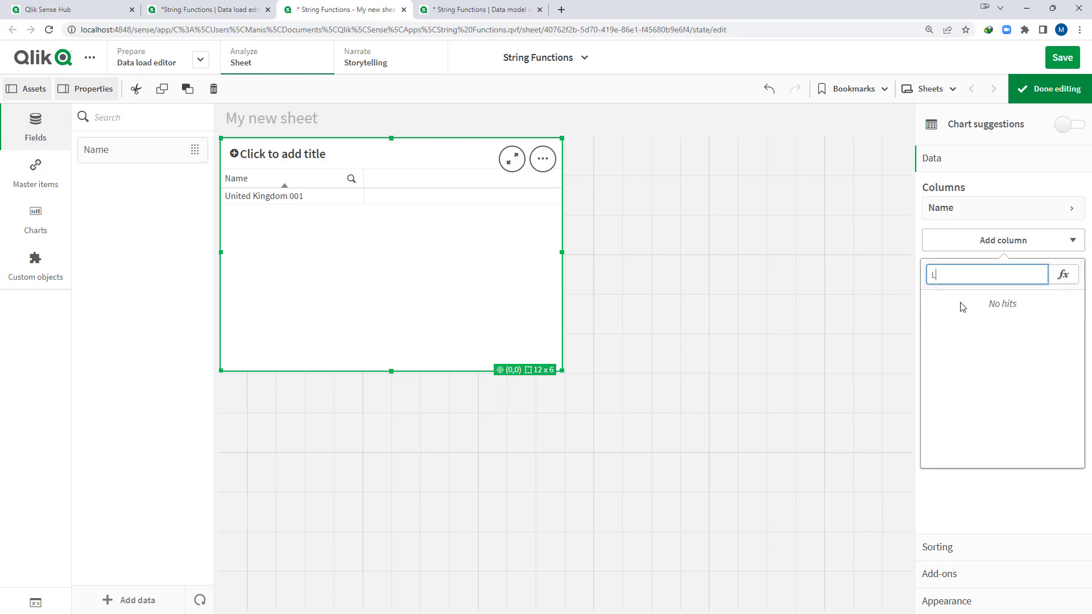
text(en(Name))
key(Return)
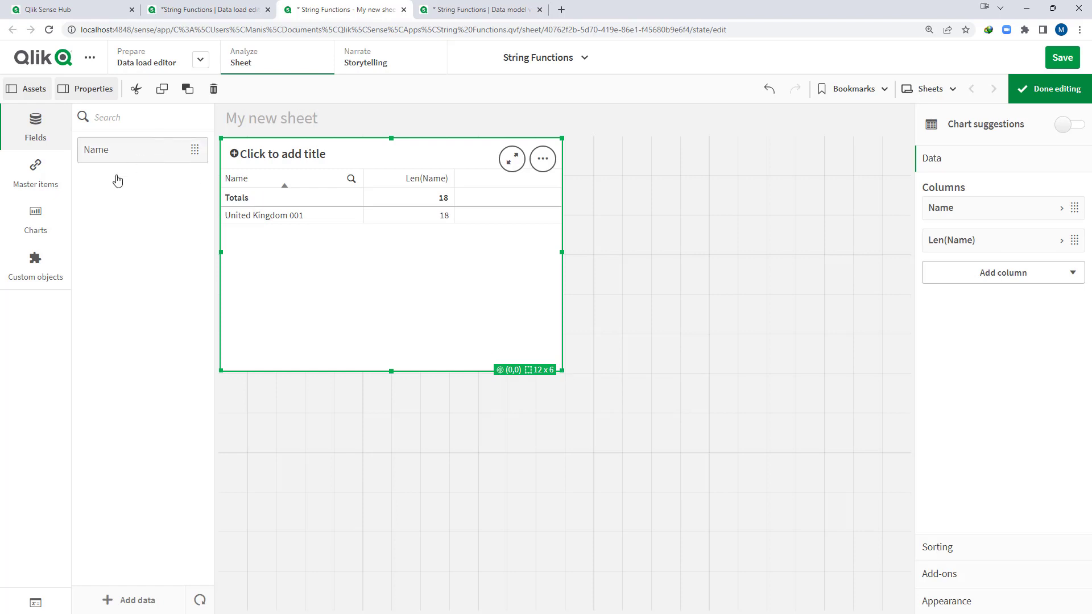
- Add a filter pane of 5 x 8 grid cells at the sheet's right edge with Name as its dimension, and finish editing
click(35, 223)
drag(131, 372, 739, 247)
drag(566, 370, 769, 449)
click(1007, 223)
click(965, 319)
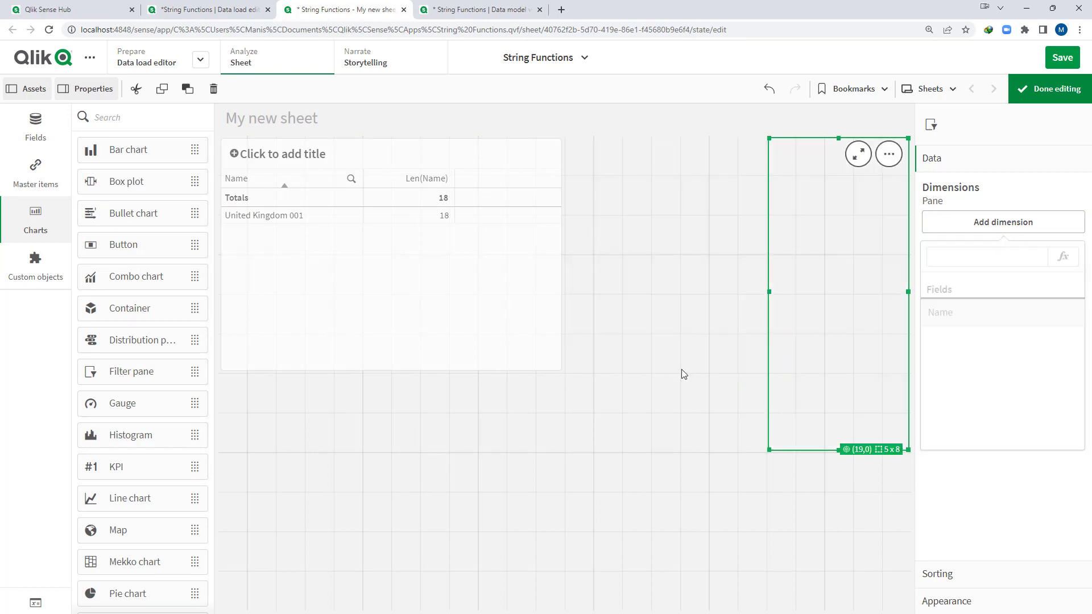
click(1026, 97)
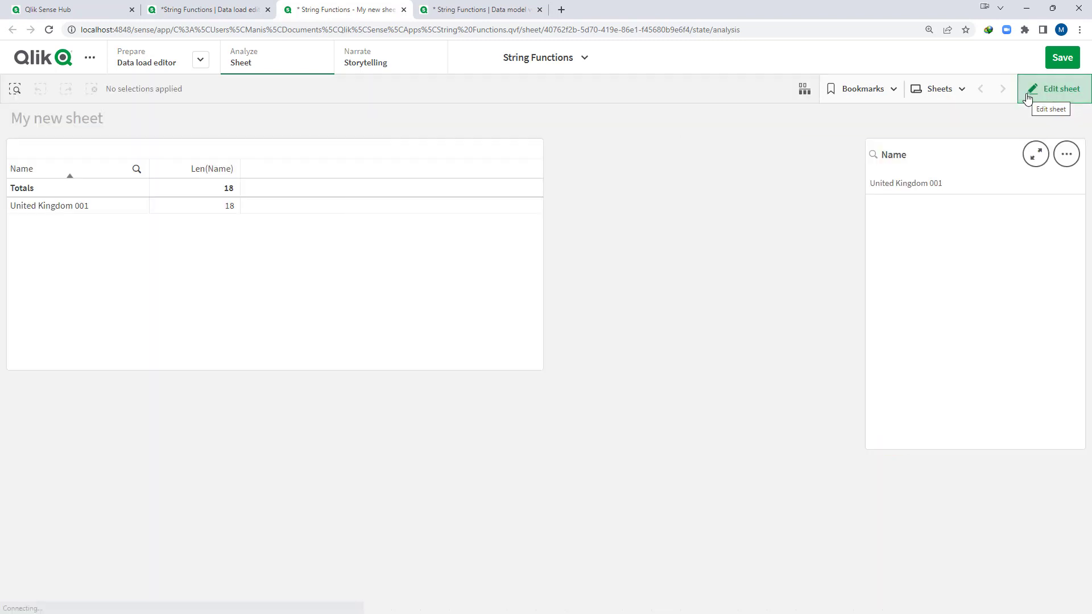
- Add a second "United Kingdom 001" row with leading spaces to the inline table and reload the data
click(206, 13)
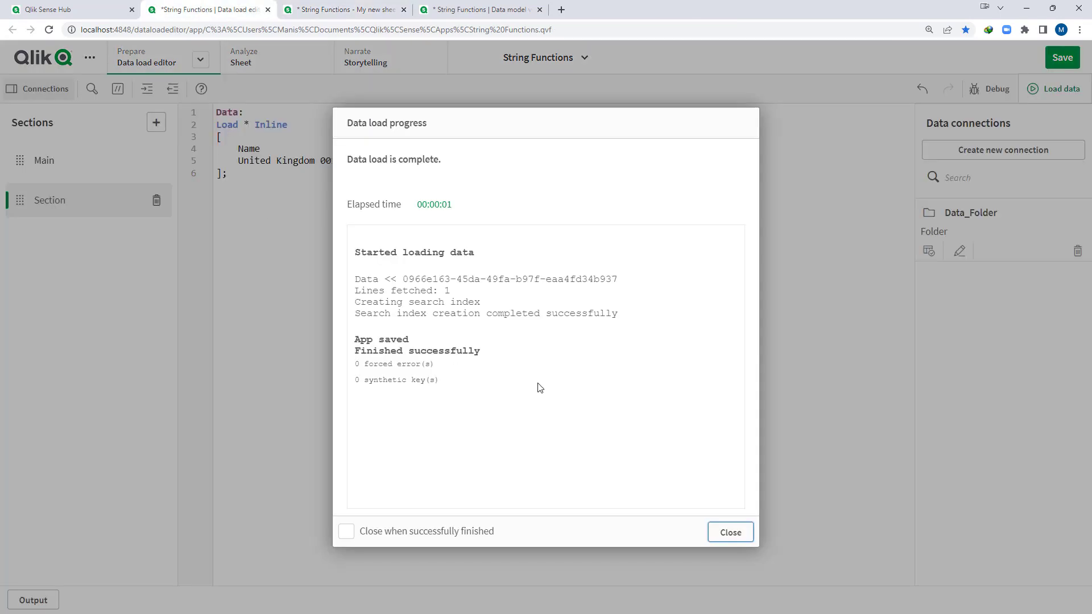
click(730, 532)
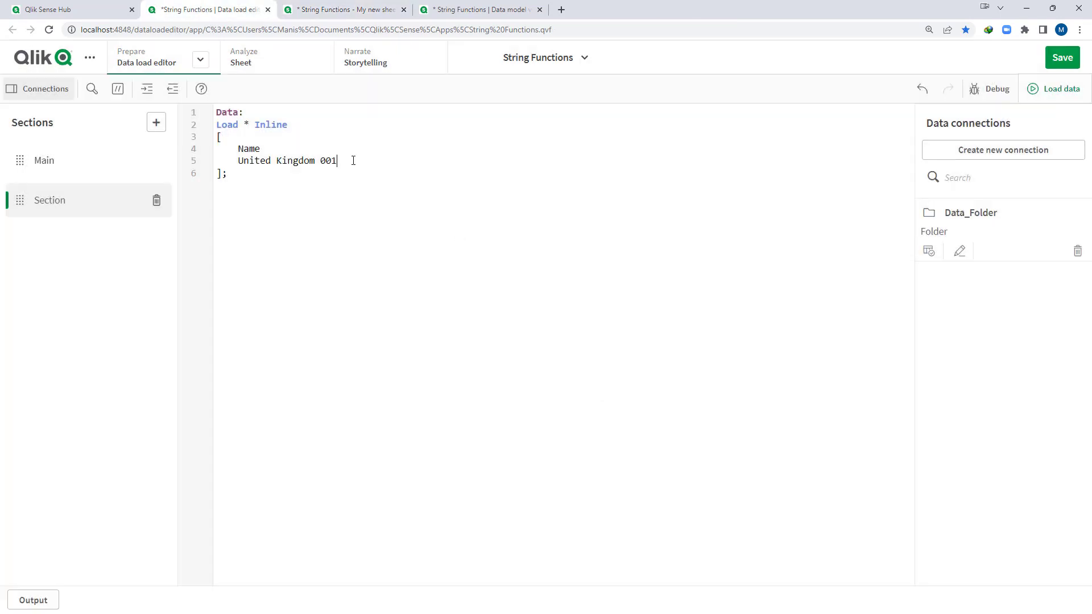
key(Return)
key(shift+End)
key(ctrl+c)
key(Down)
key(ctrl+v)
click(1046, 94)
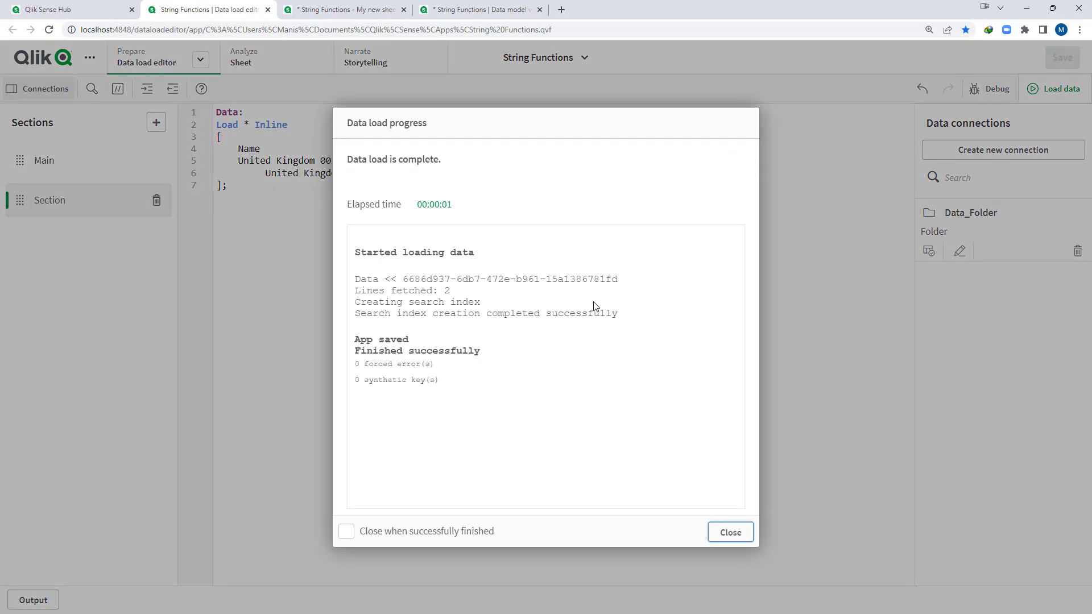
click(360, 14)
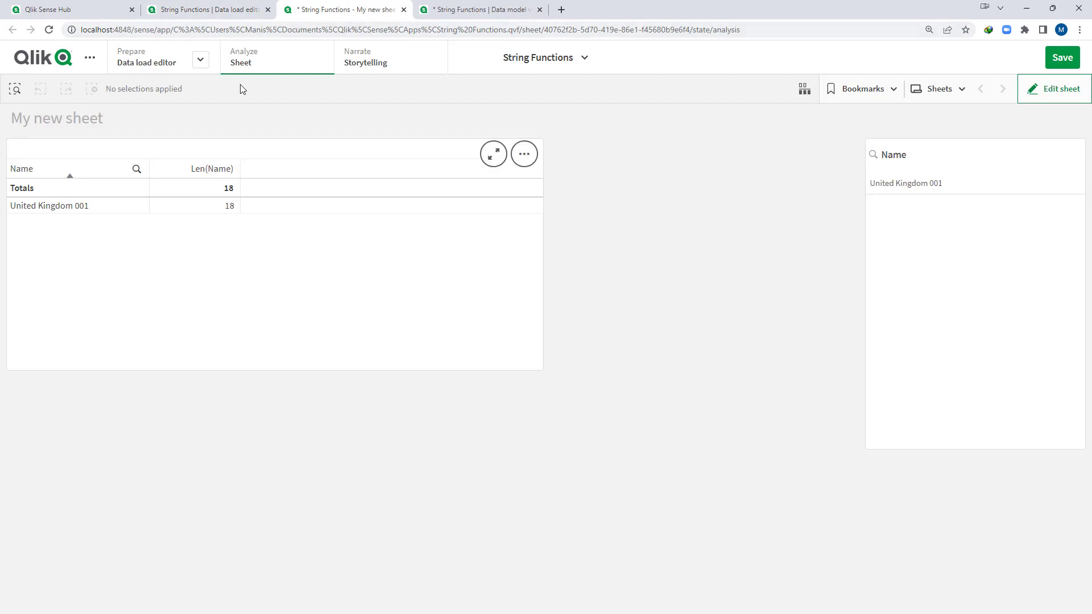
- Add "RowNo() as ID," before the asterisk in the Load statement and reload the data
click(224, 12)
click(243, 125)
text(RowNo() a)
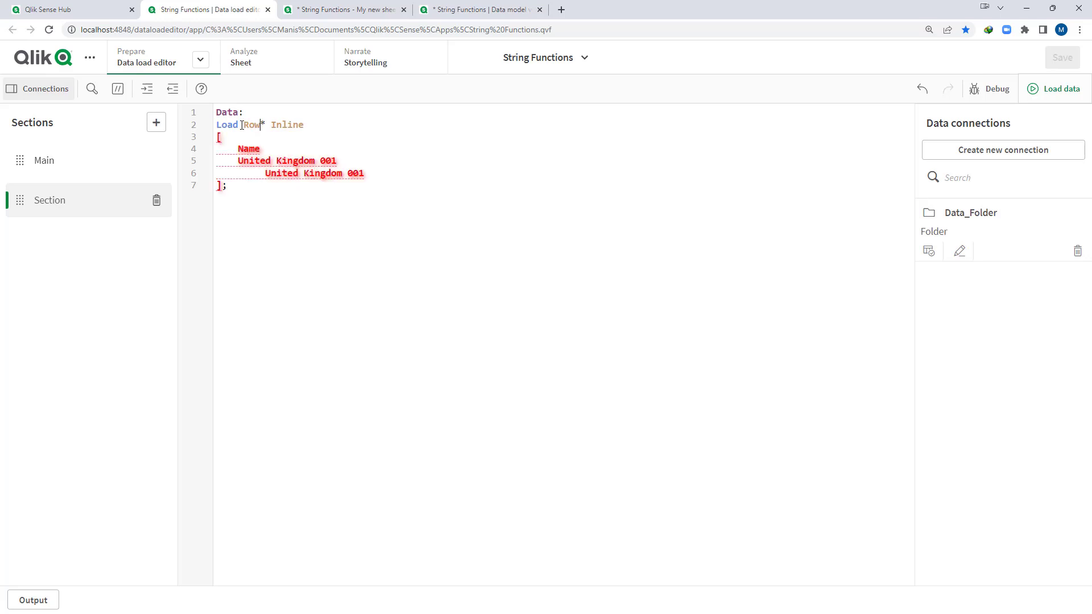
text(s ID)
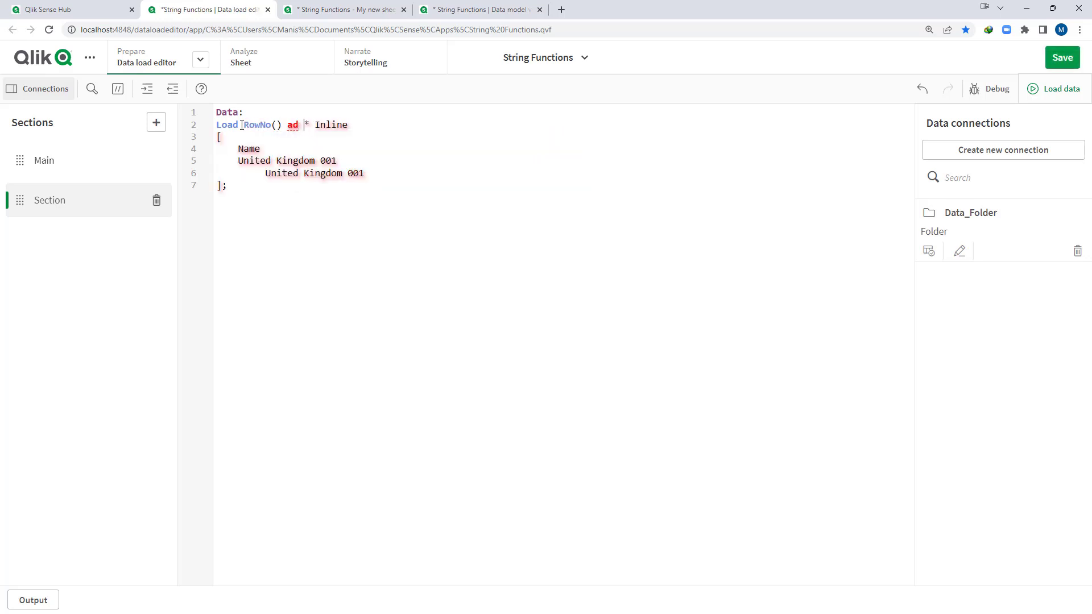
text(,)
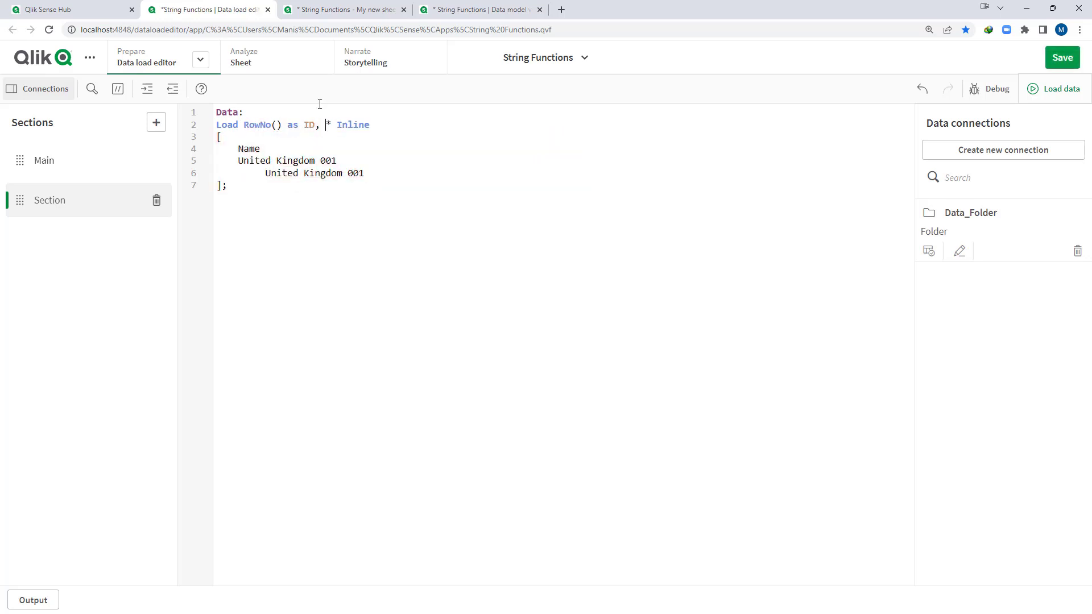
click(1053, 91)
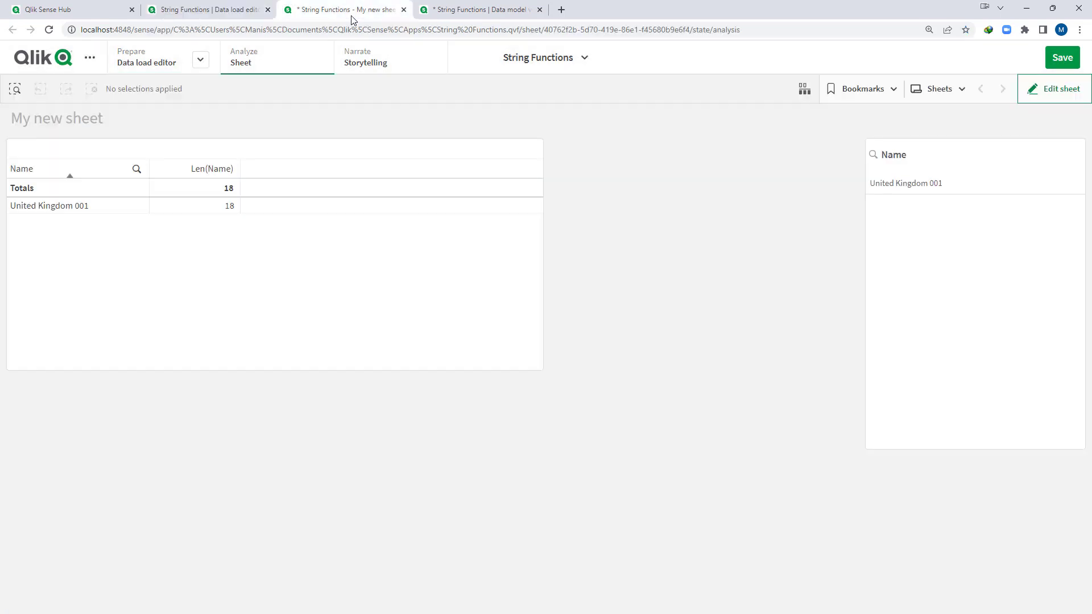
click(351, 13)
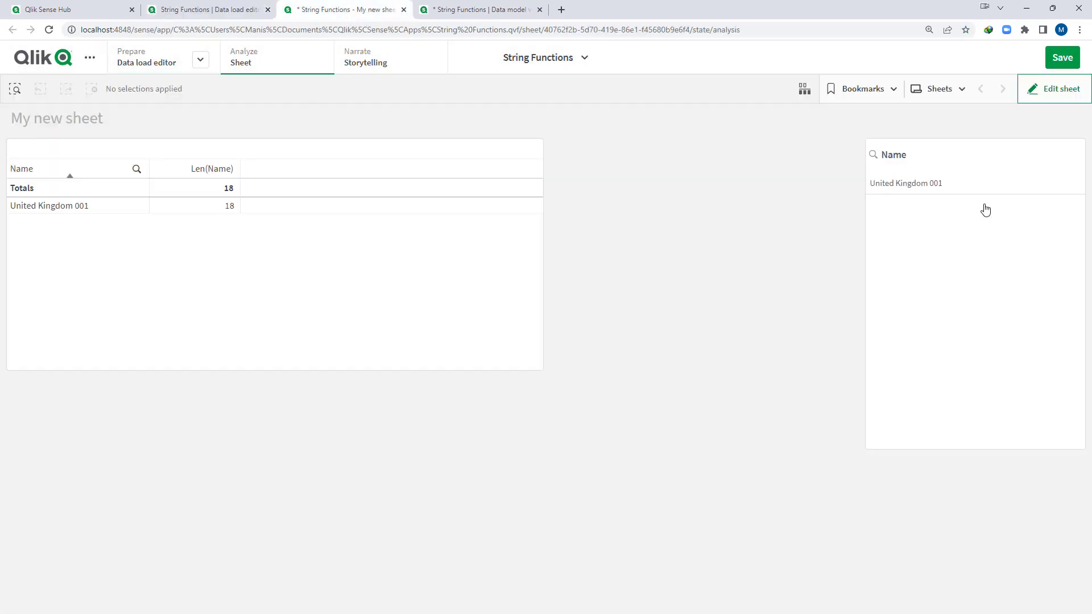
- Add the ID field to the sheet's table as its first column, before Name, and finish editing
click(1043, 91)
click(24, 124)
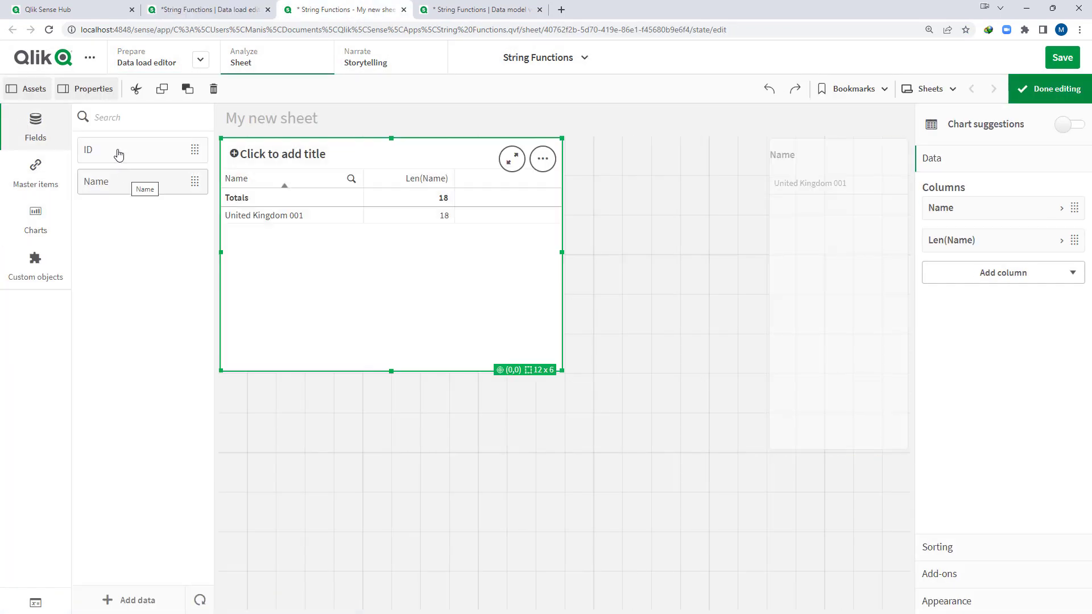
drag(114, 149, 285, 201)
click(330, 211)
drag(978, 277, 970, 199)
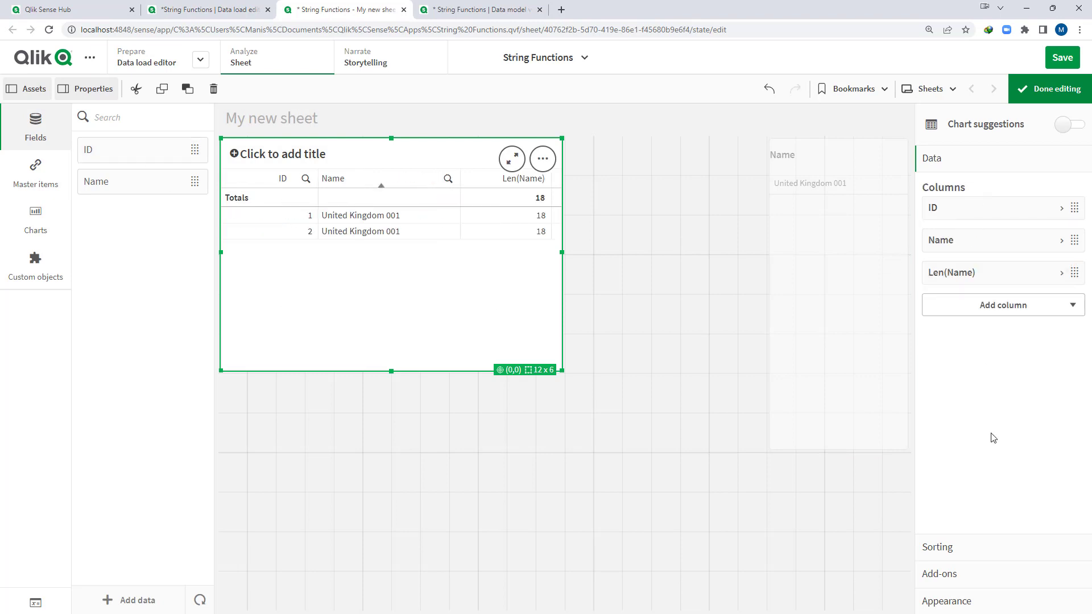
click(1049, 89)
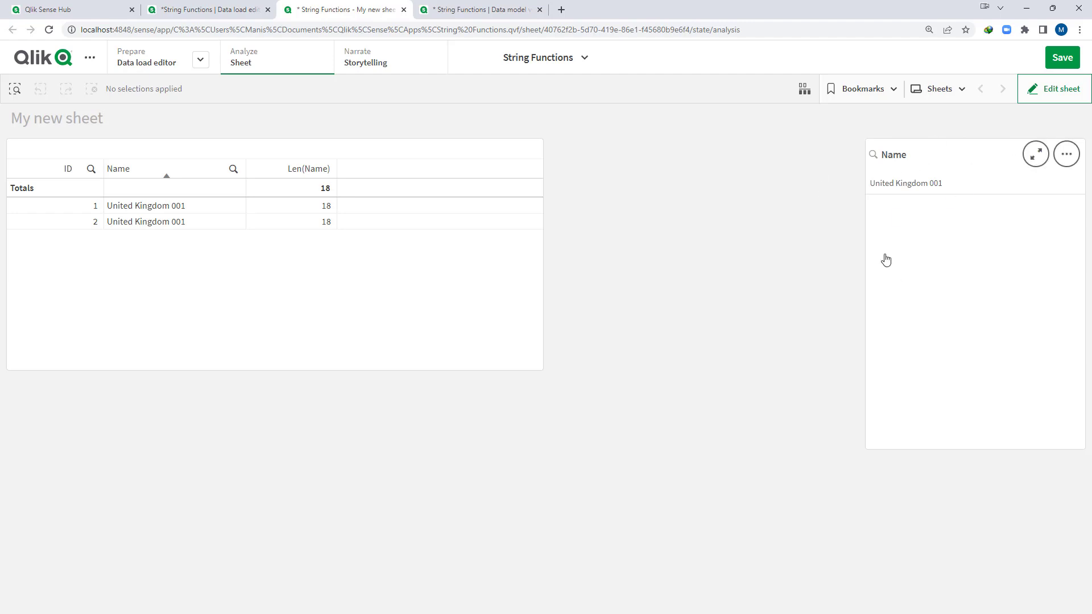
- Enclose both inline Name values in single quotes, with the second value's leading spaces inside the quotes, and save the script
click(215, 13)
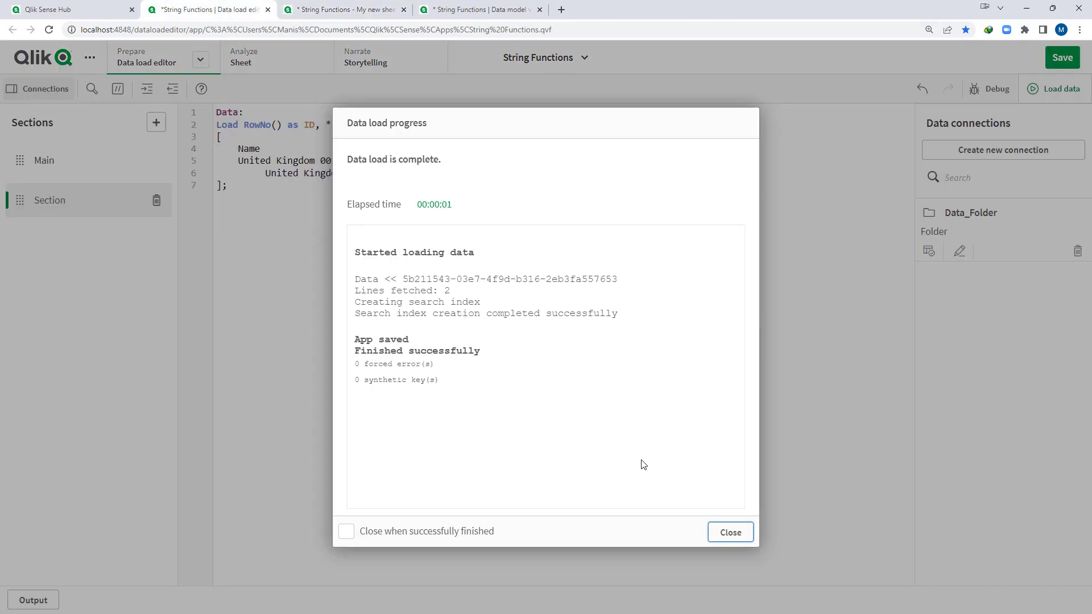
click(731, 532)
drag(266, 173, 371, 171)
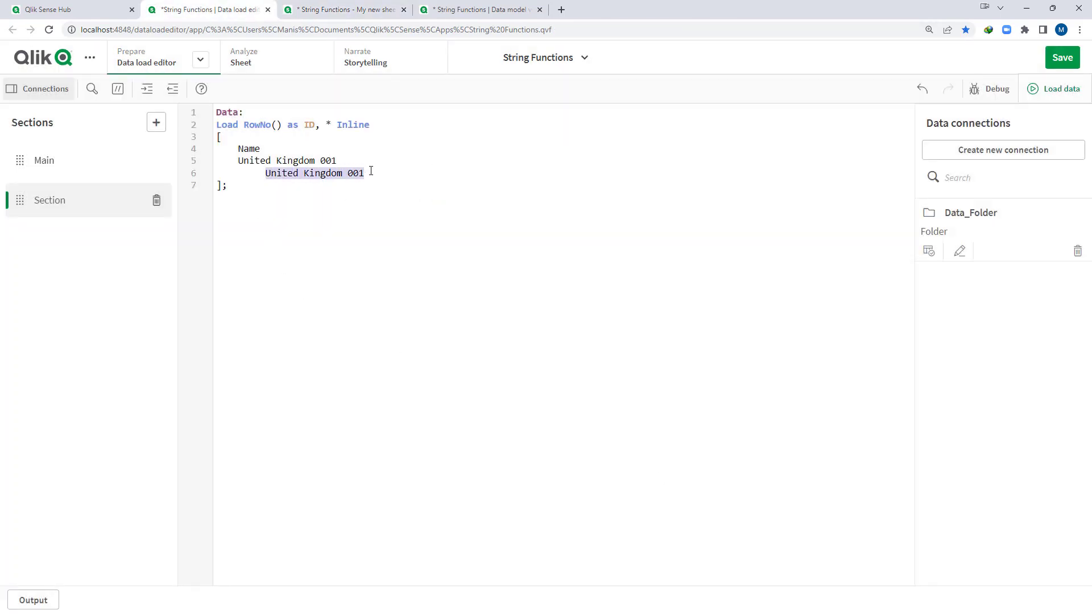
click(372, 175)
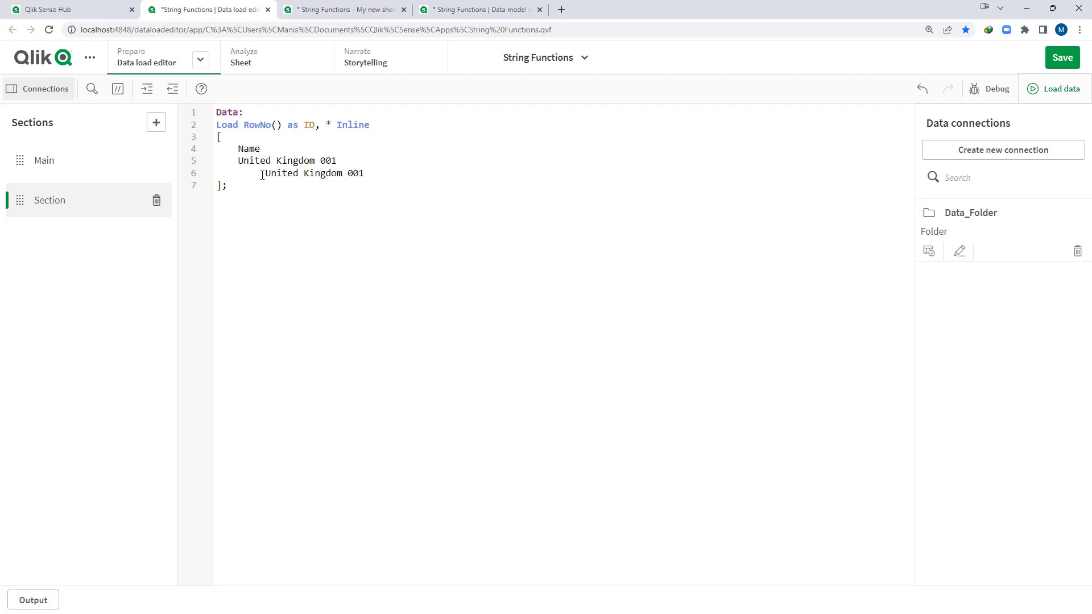
text('     )
text(')
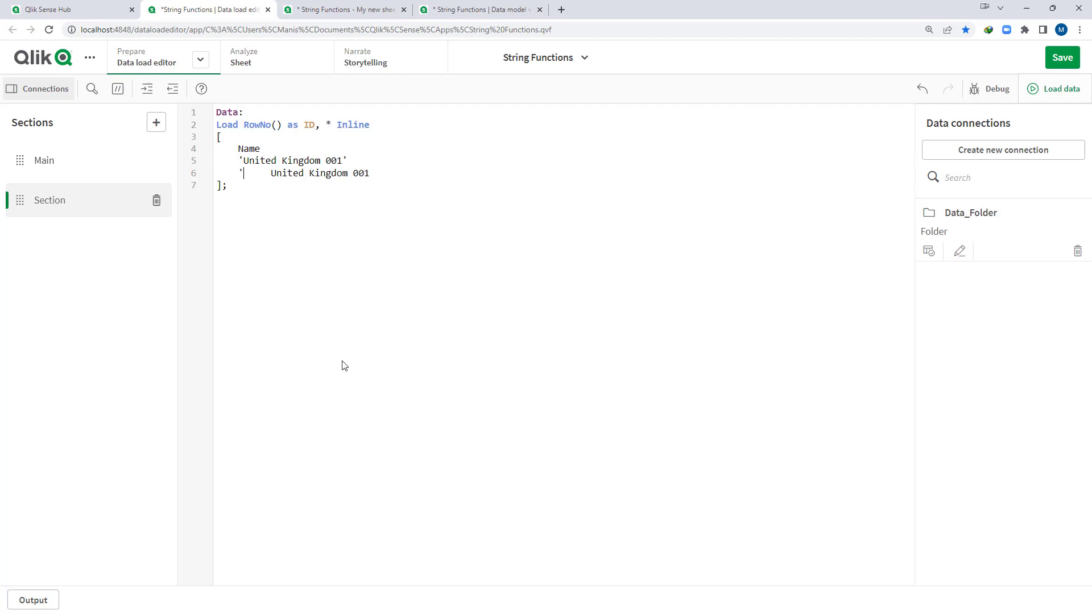
key(ctrl+s)
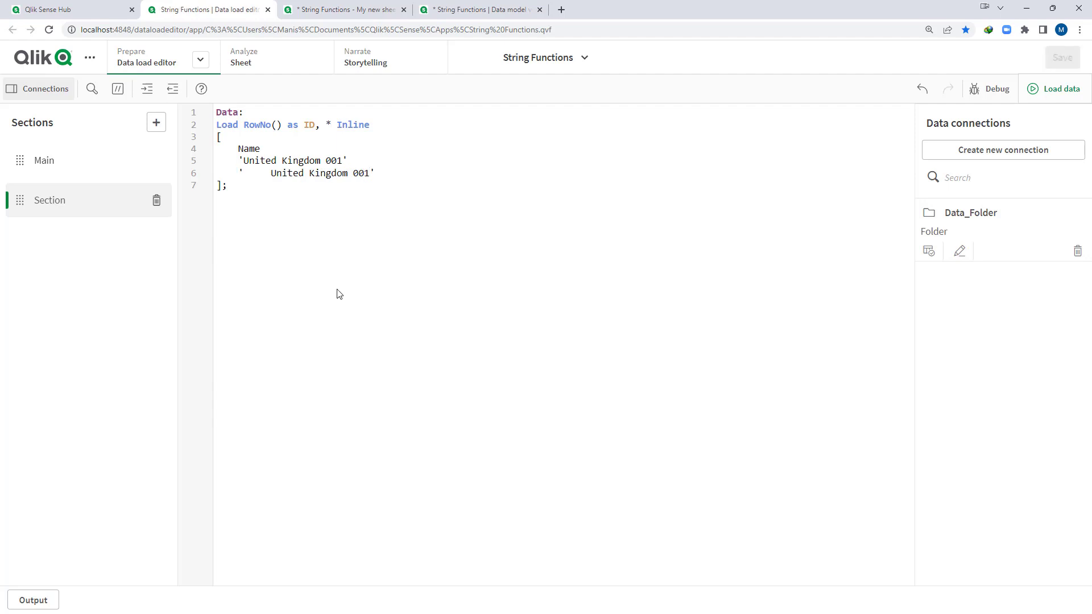
- Reload the data with the quoted Name values and close the load progress report
drag(243, 160, 343, 160)
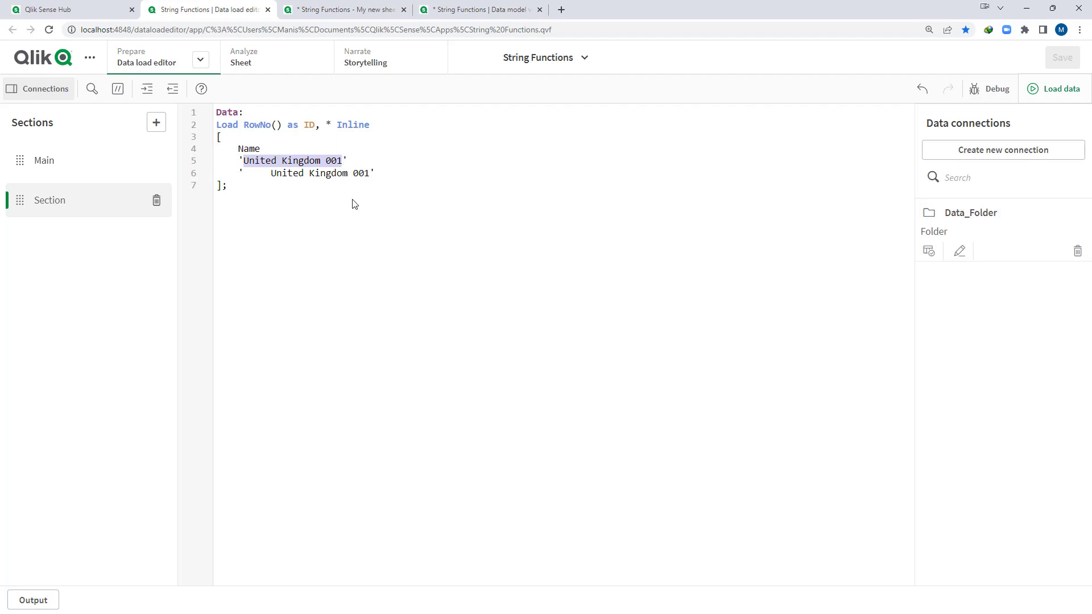
click(1032, 89)
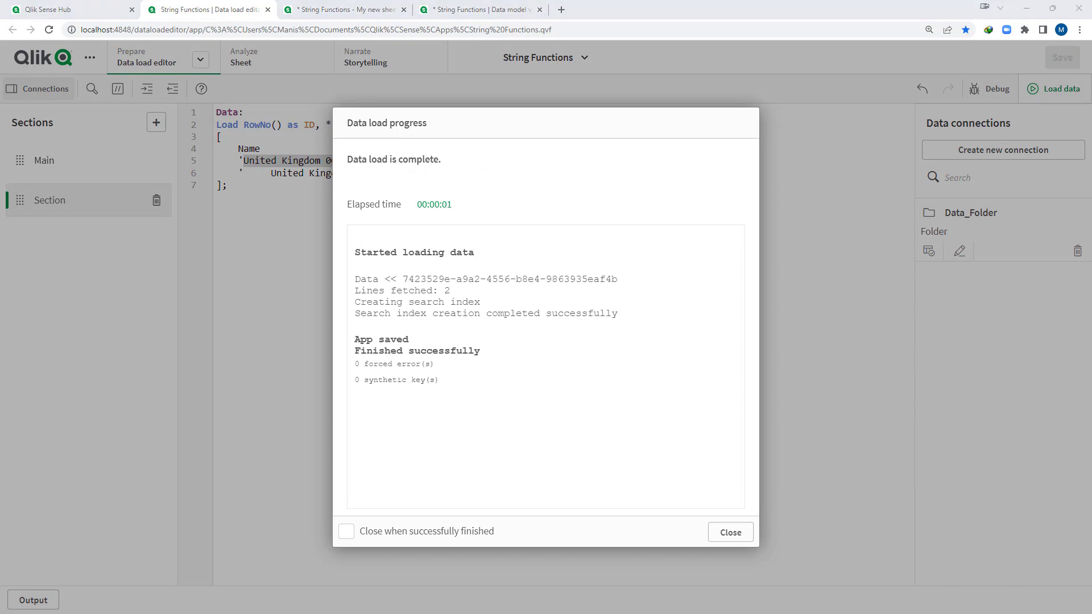
click(730, 532)
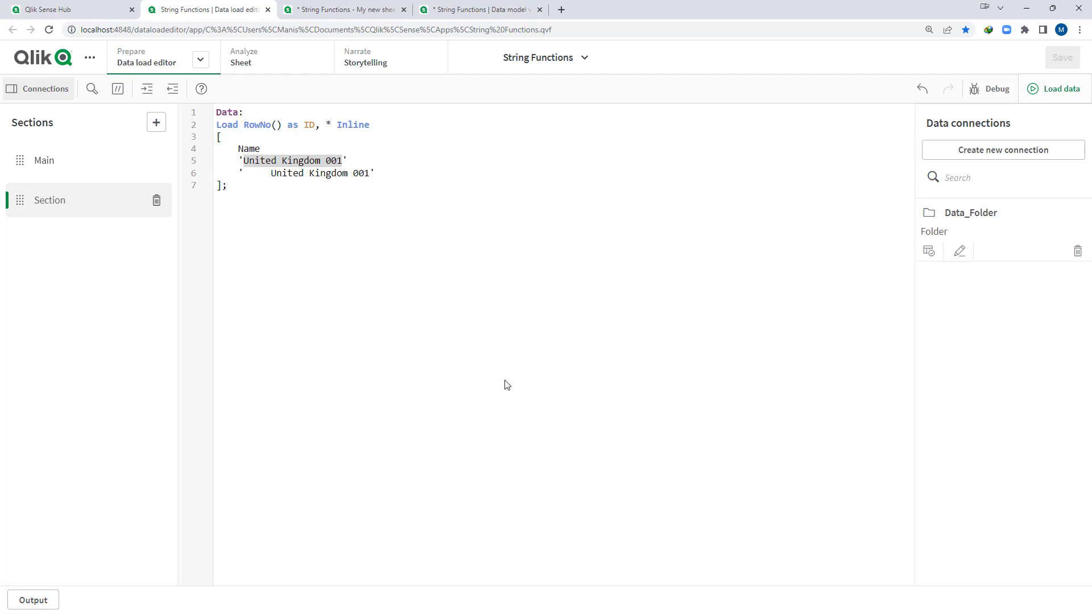
- Insert the statement "SET verbatim = 1;" above the Data table in the load script and reload the data
click(215, 122)
key(Return)
key(Return)
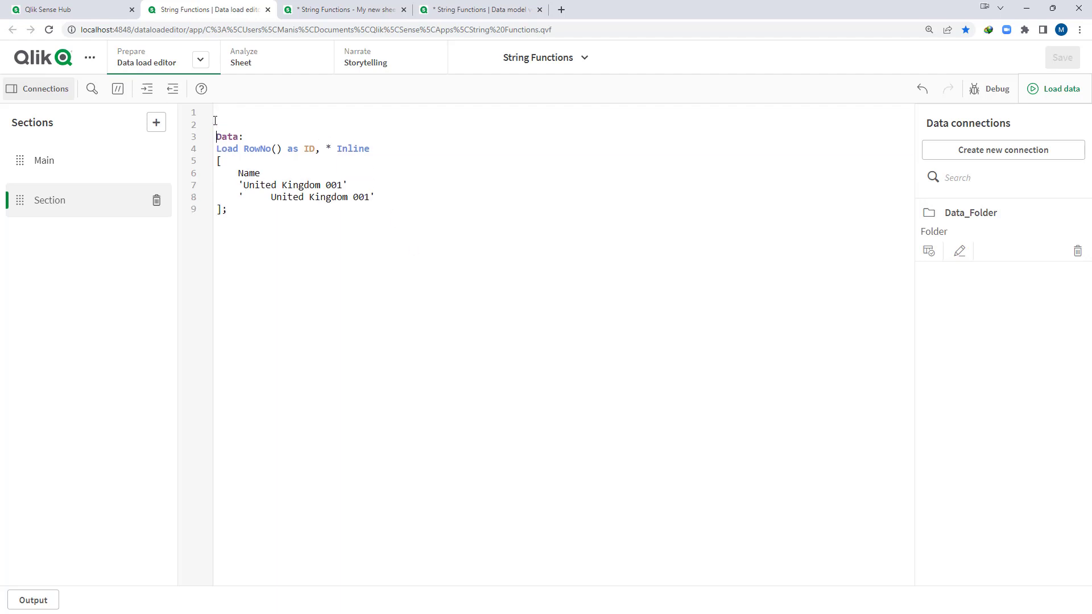
key(Up)
key(Up)
text(SET)
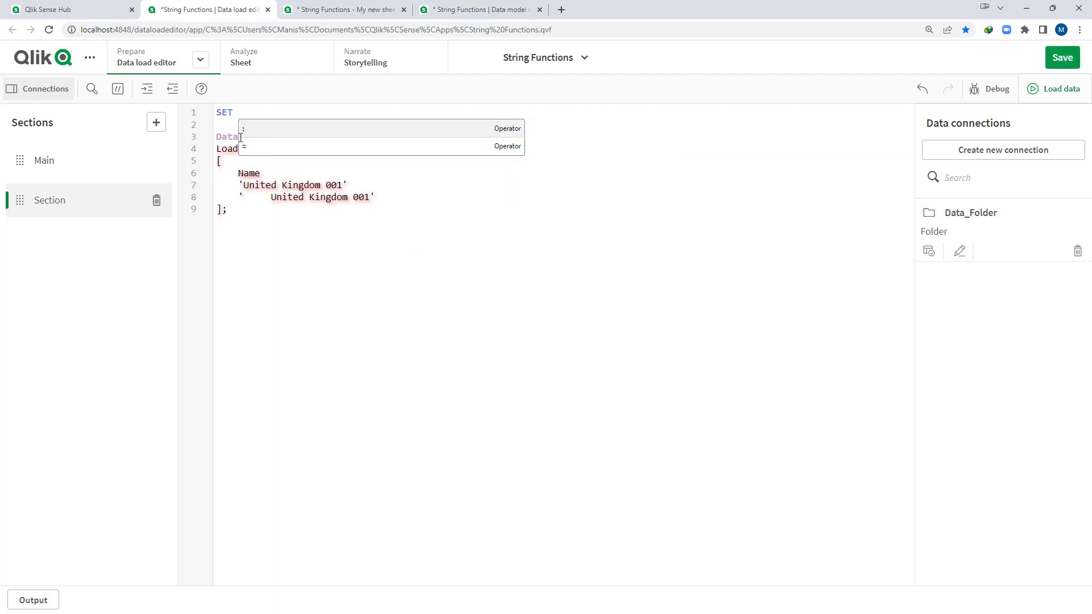
key(Down)
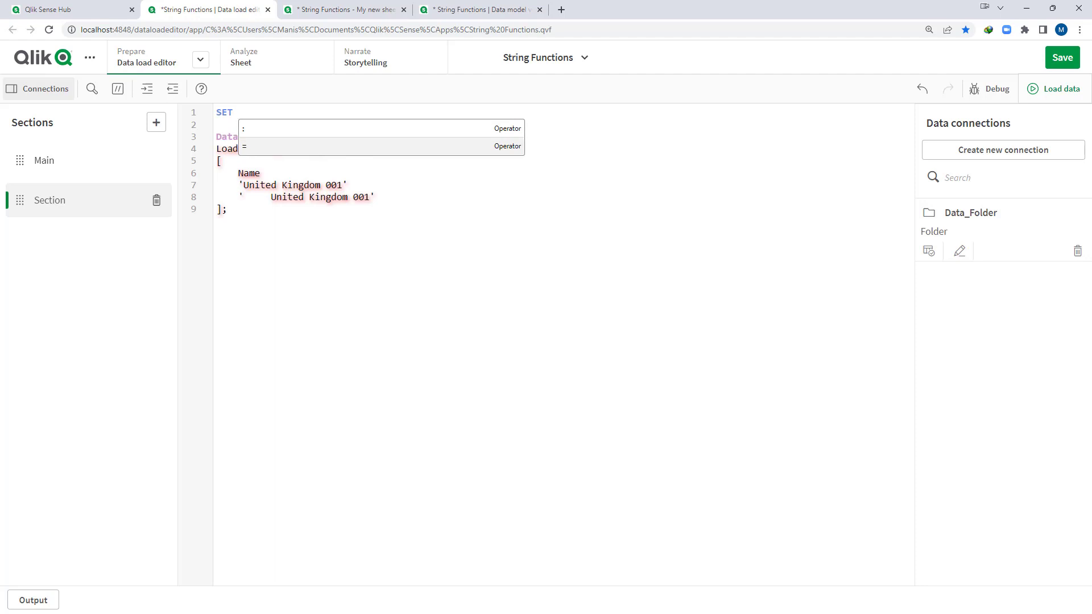
text(v)
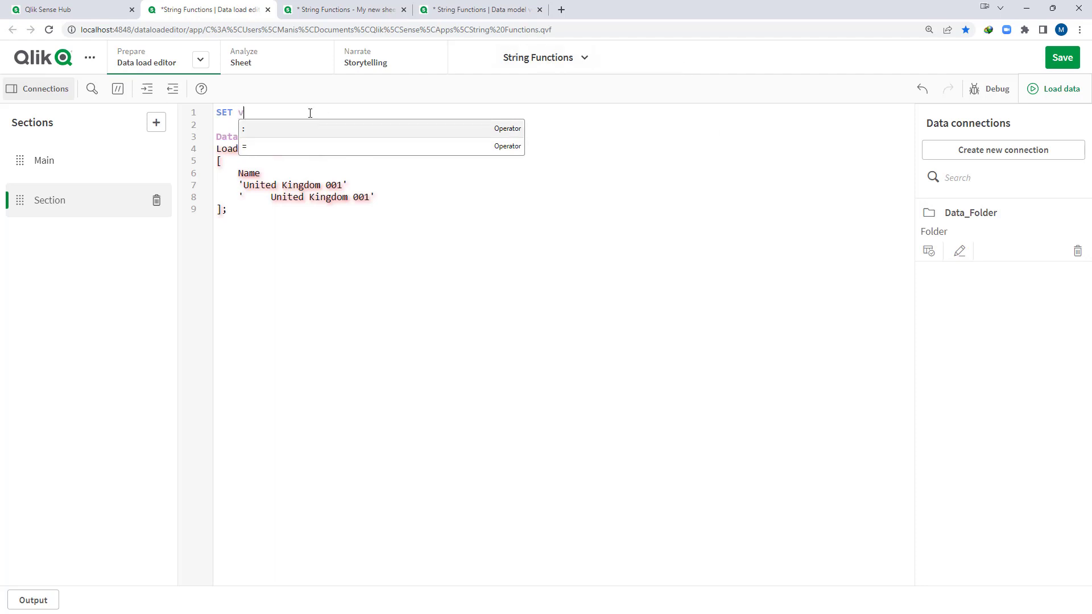
text(erbatim )
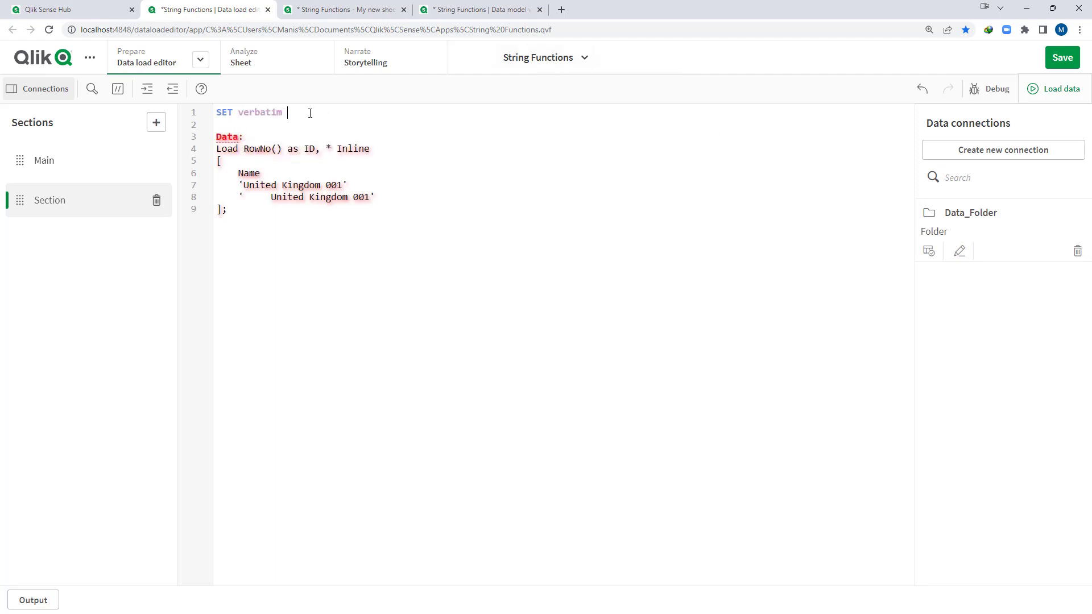
text(= 1;)
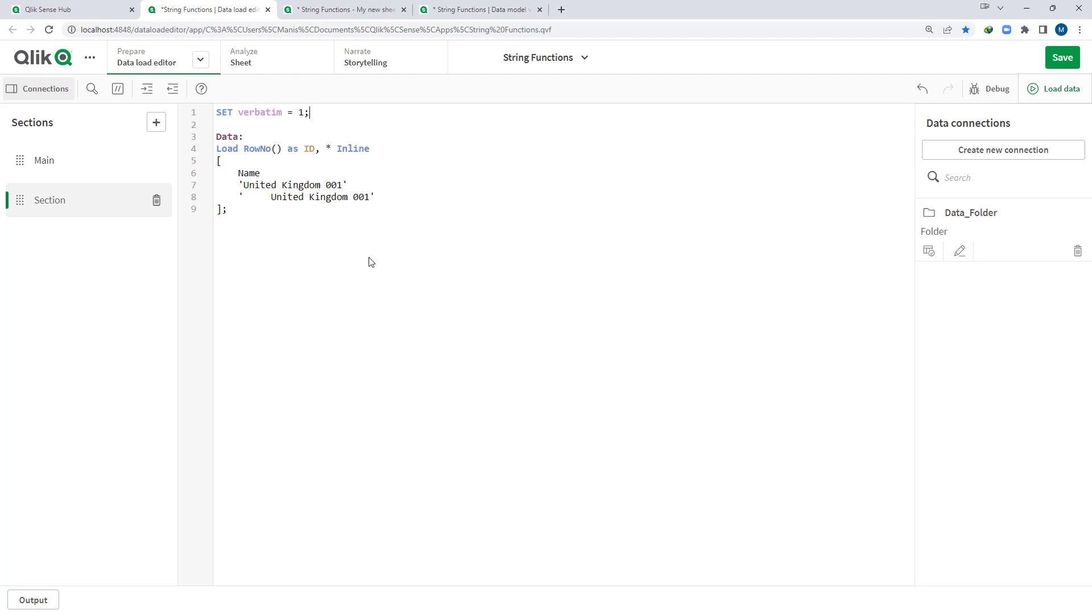
click(1040, 88)
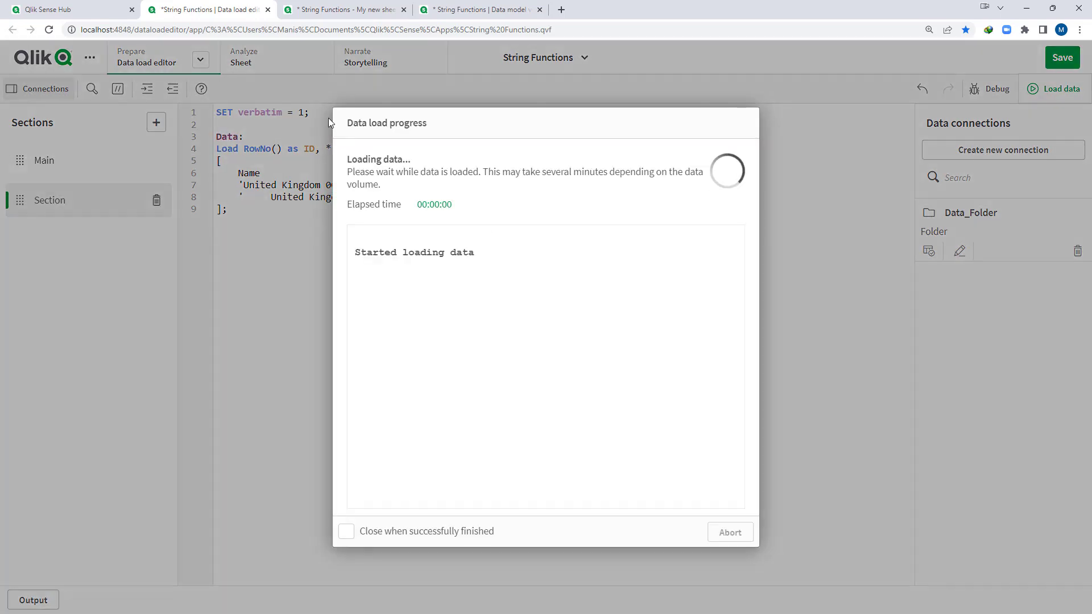
- Sort the sheet's table by ID, apply that sorting permanently to the visualization and finish editing
click(335, 17)
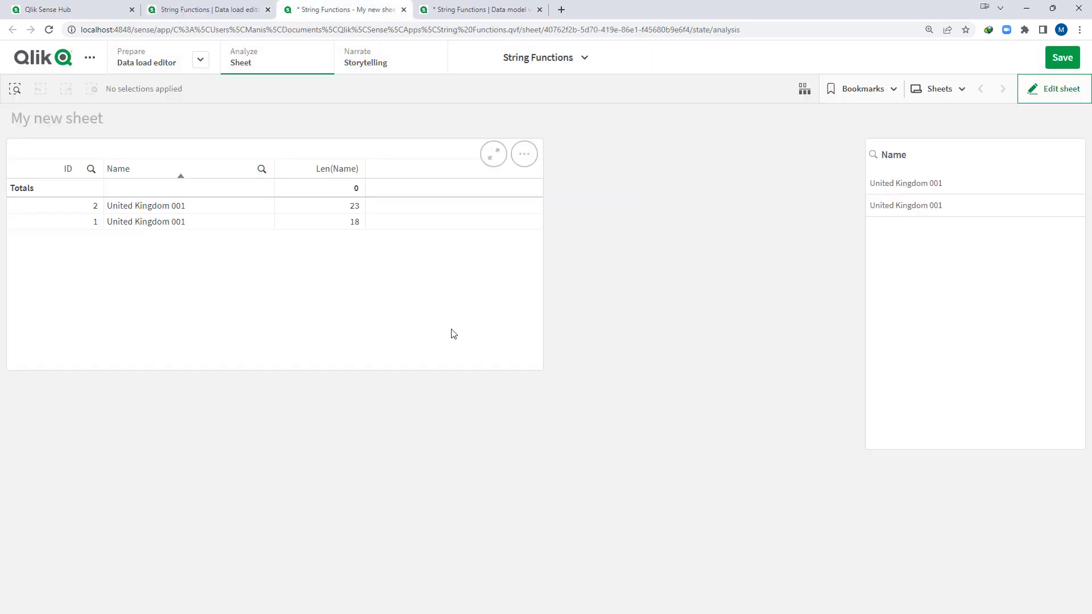
click(70, 169)
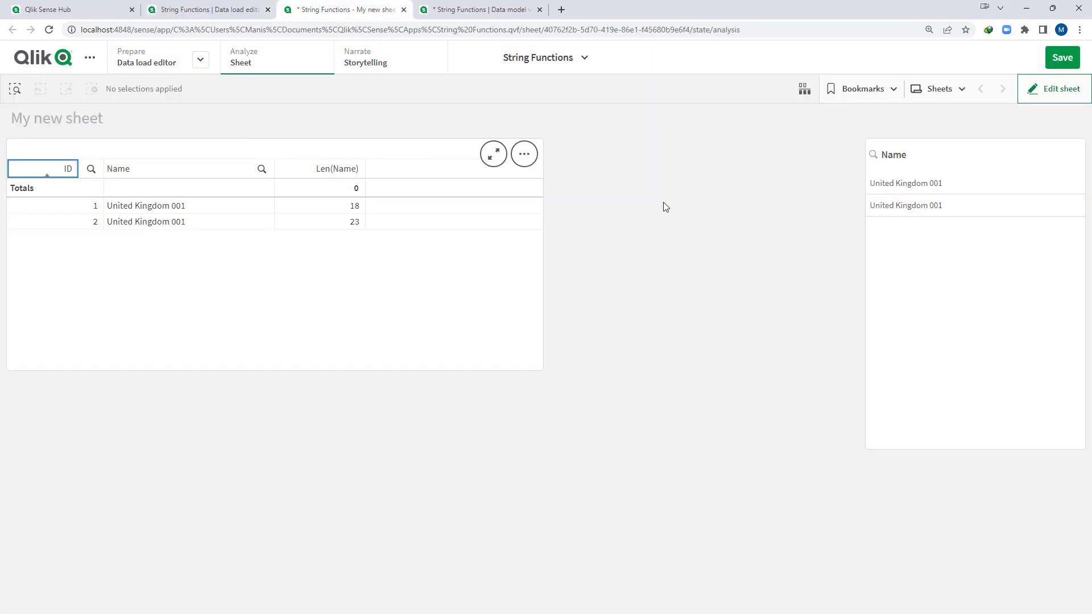
click(1058, 88)
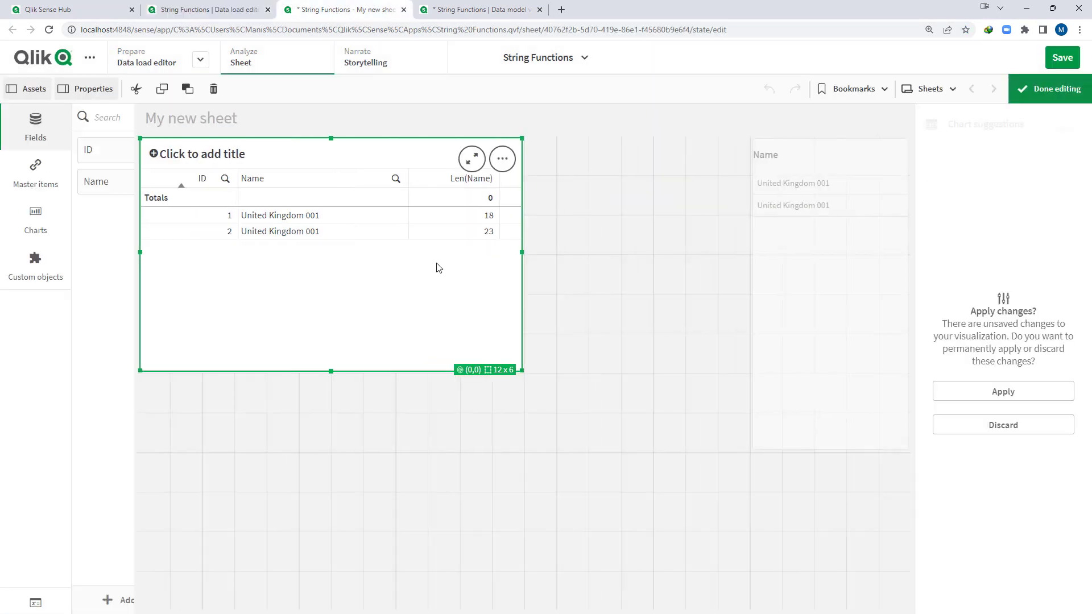
click(1033, 396)
click(1052, 89)
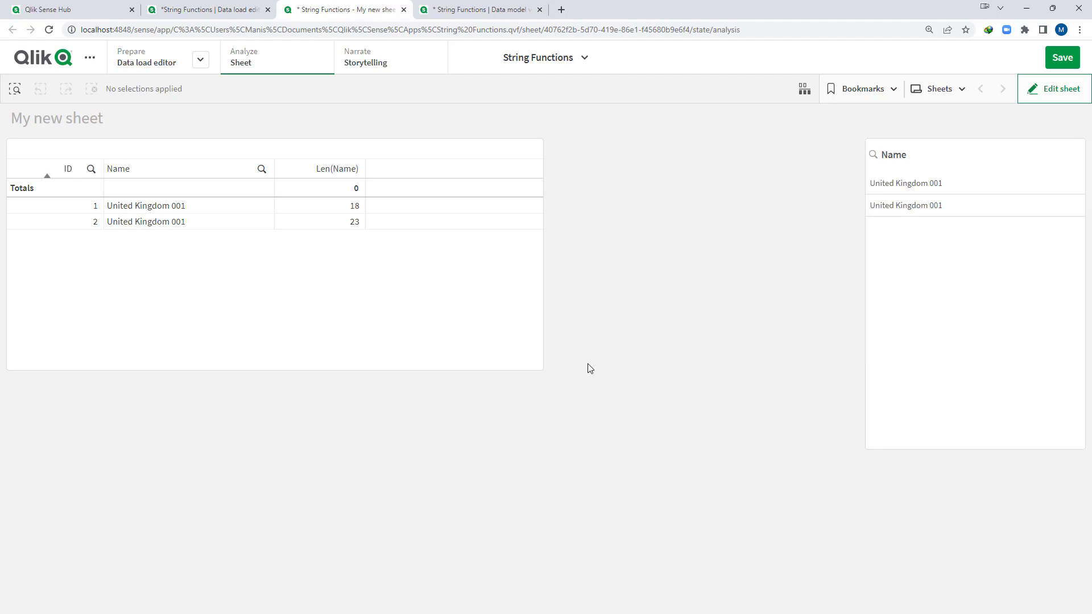
- Add two quoted 'United Kingdom 001' inline rows: one with five trailing spaces, one with five leading and five trailing spaces
click(200, 9)
click(728, 533)
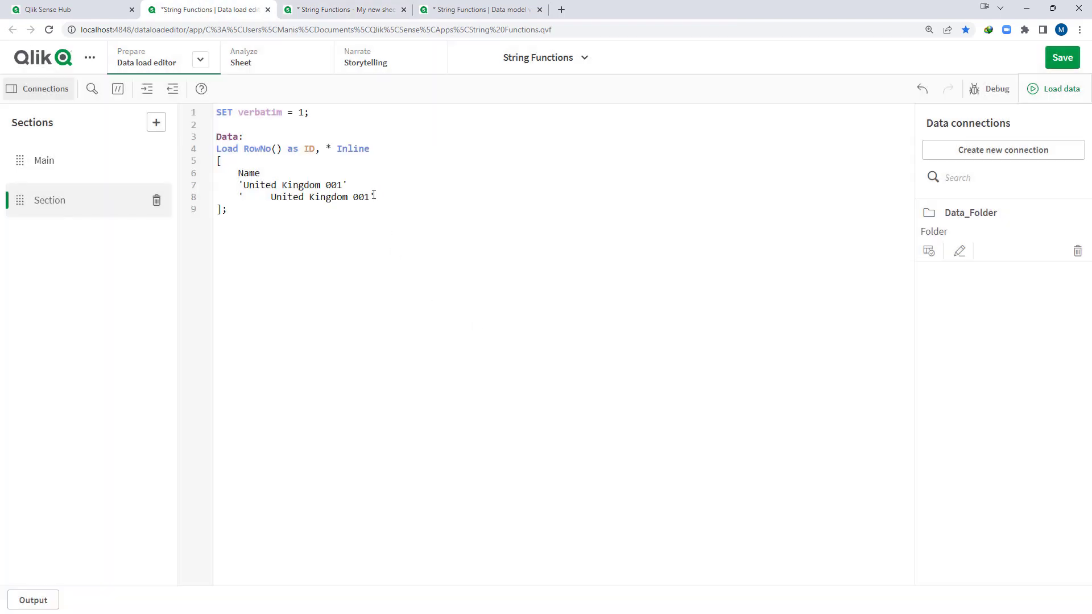
key(Return)
text('United Kingdom 001)
key(Down)
text('United Kingdom 001     ')
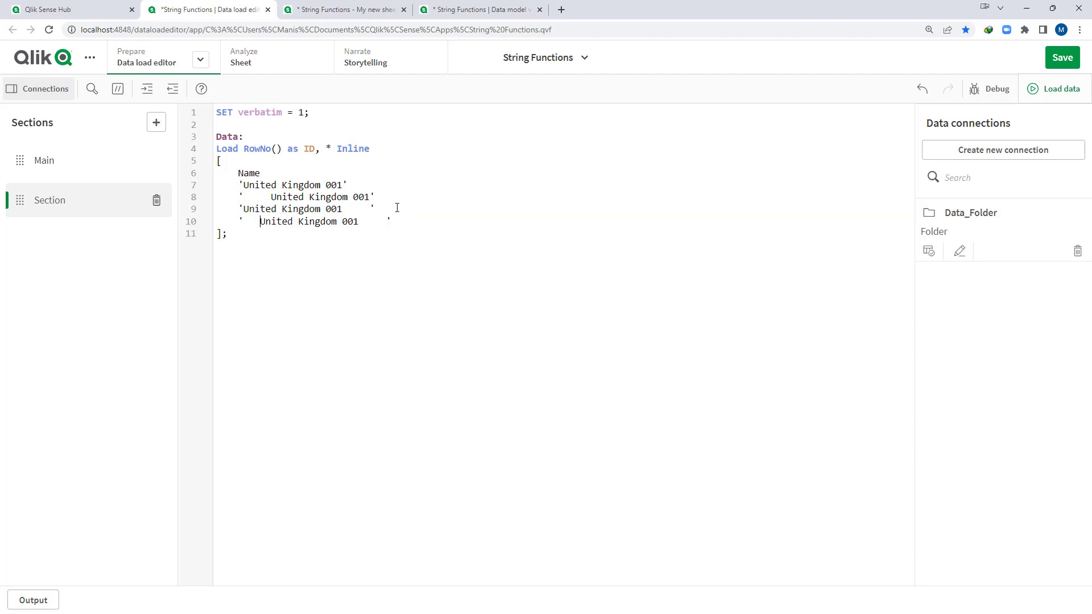
key(ctrl+shift+Left)
click(271, 267)
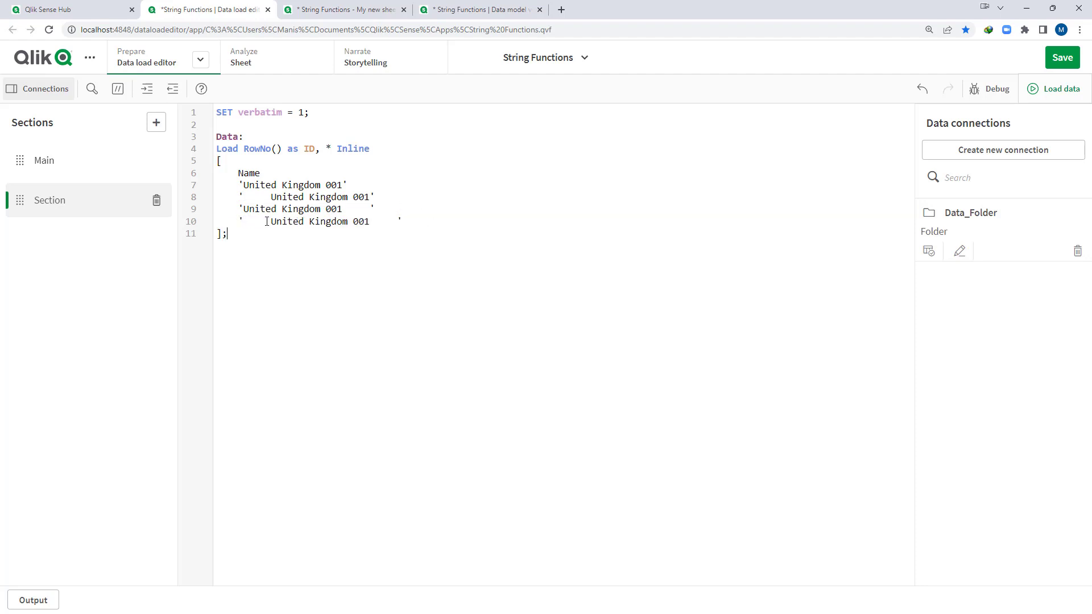
- Reload the data with the added Name rows and review their lengths in the sheet's table
drag(270, 221, 243, 221)
drag(370, 221, 398, 221)
click(407, 271)
click(1057, 89)
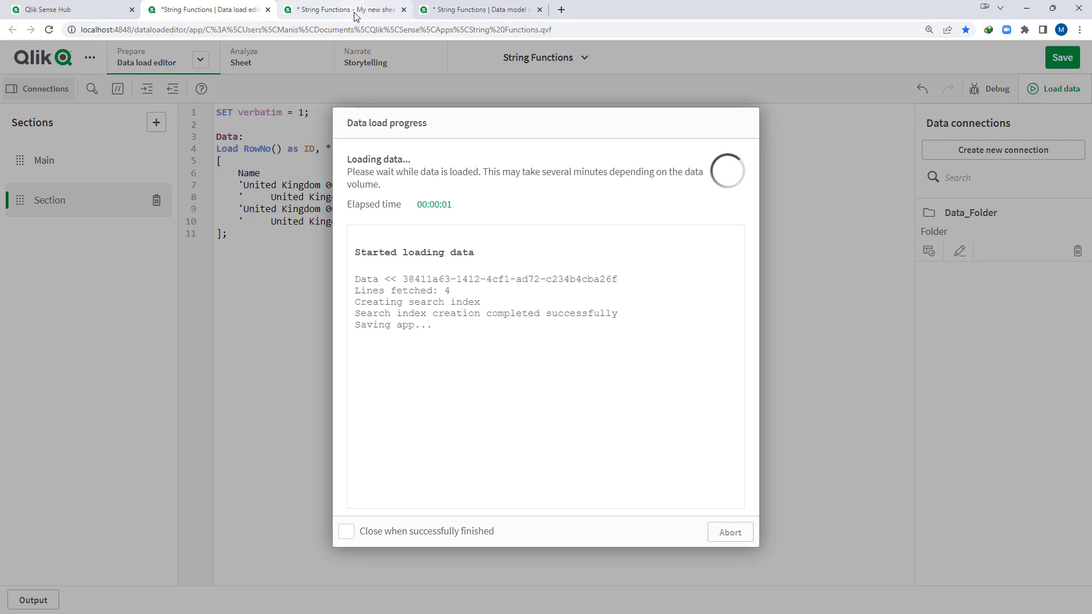
click(354, 15)
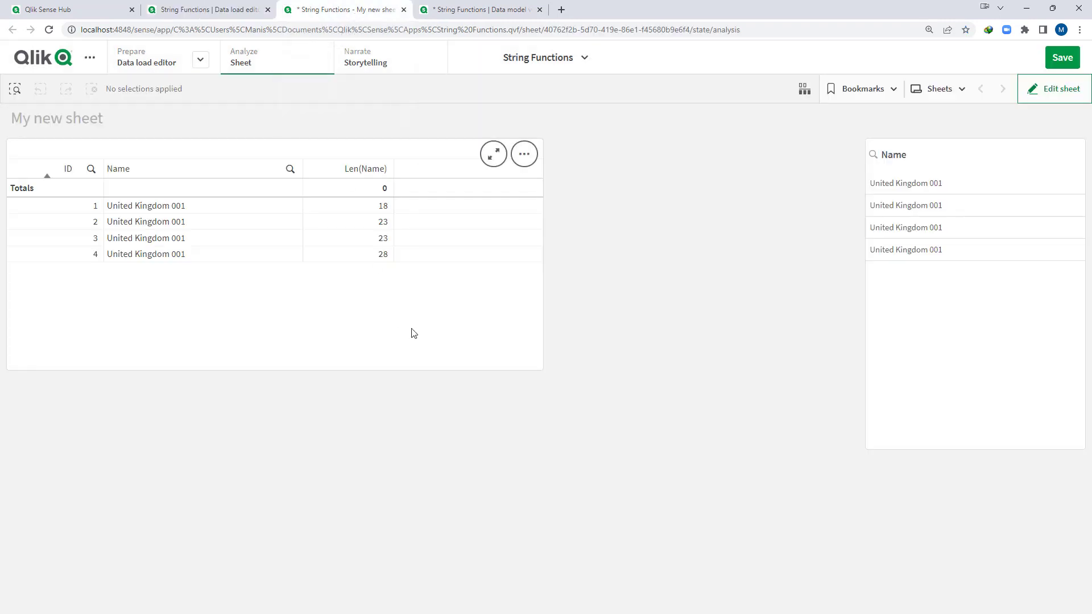
- Add two more trailing spaces inside the third Name value's quotes, reload the data and return to the sheet
click(216, 10)
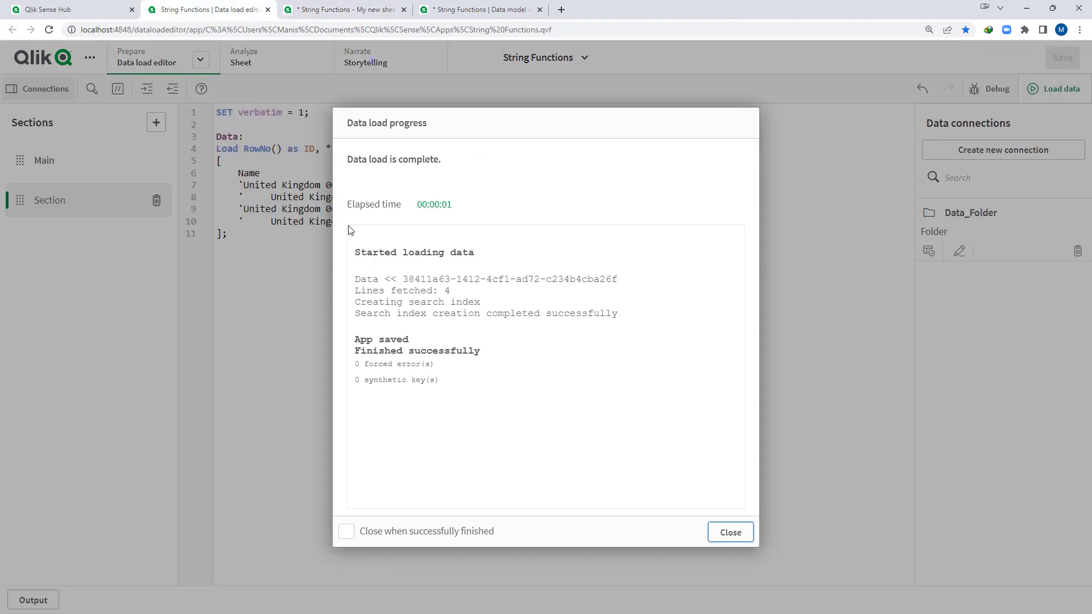
click(731, 533)
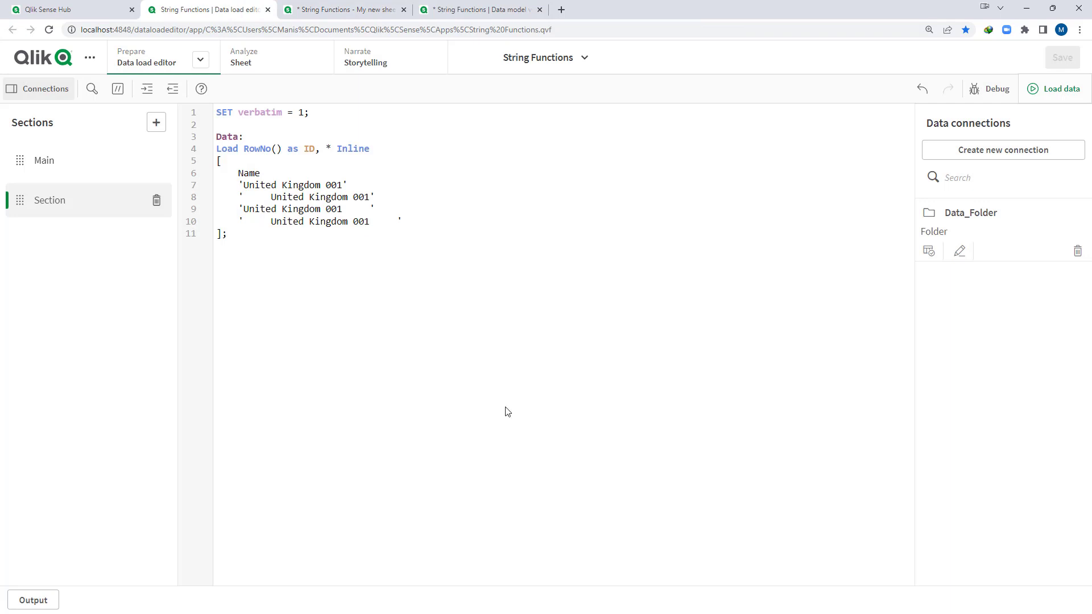
click(361, 209)
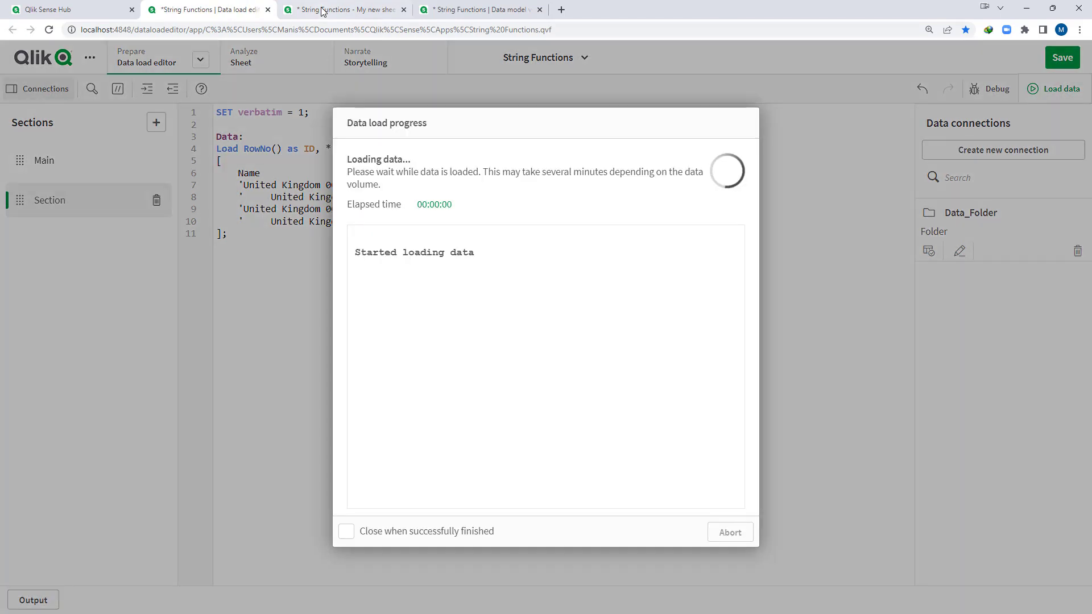
click(318, 10)
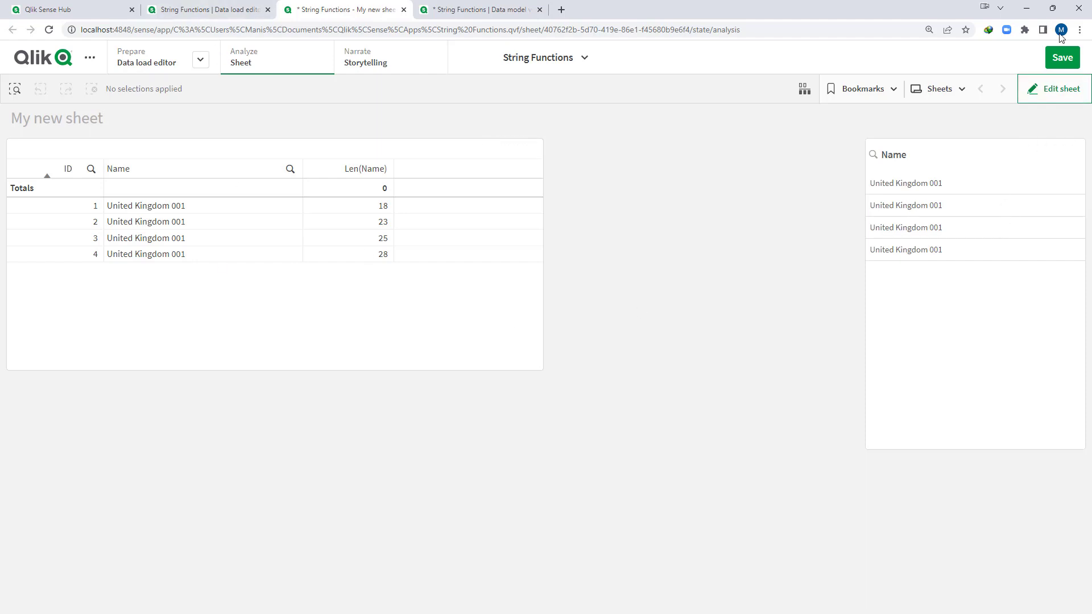
- Add a measure column with the expression LTRIM(Name) to the sheet's table
click(1054, 88)
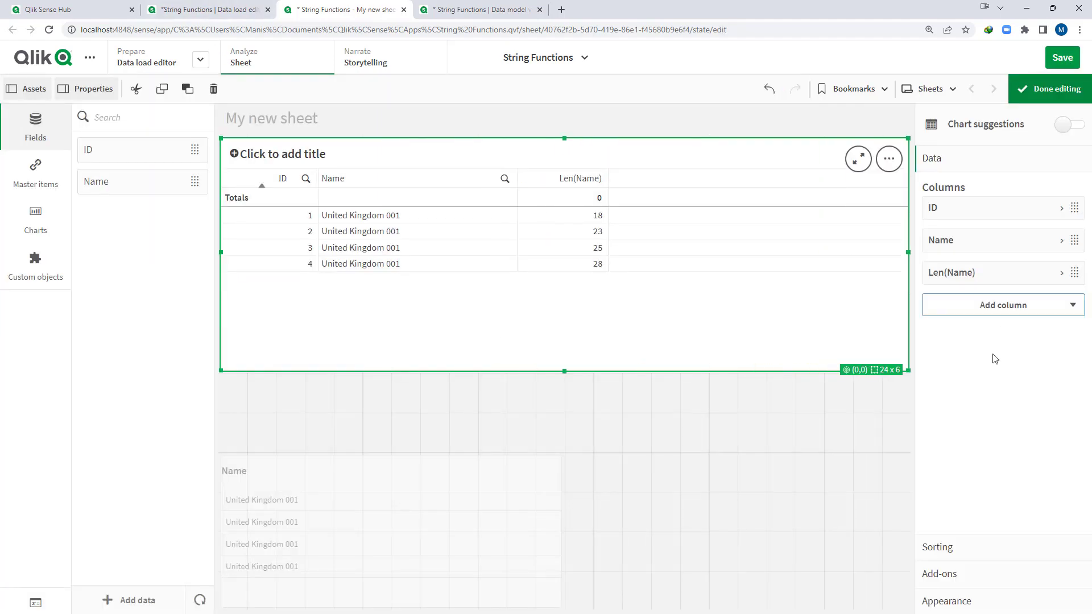
click(1003, 305)
click(982, 366)
click(1062, 340)
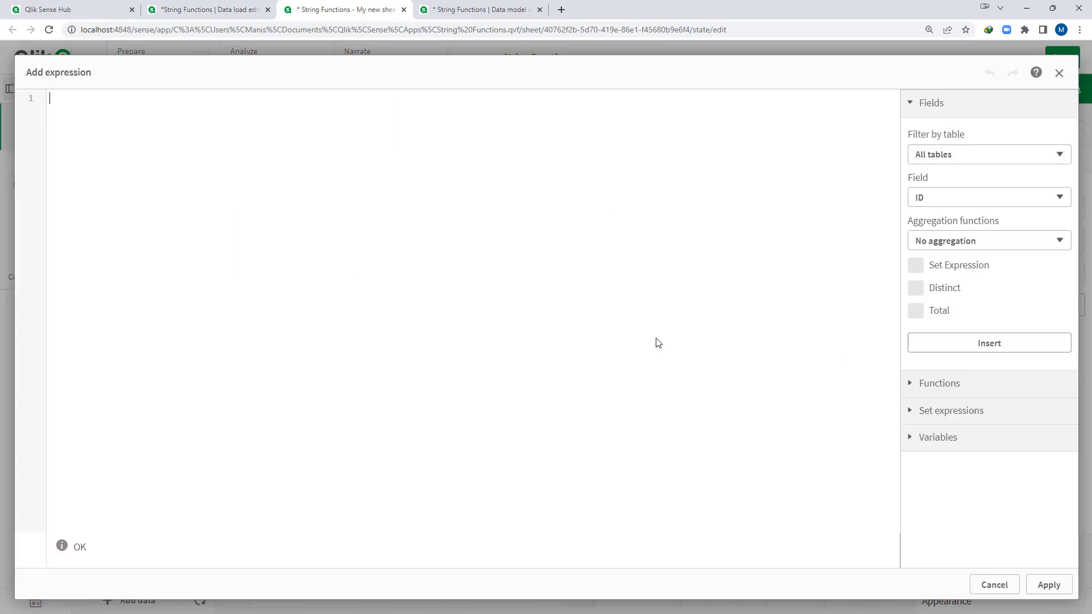
text(LTRIM()
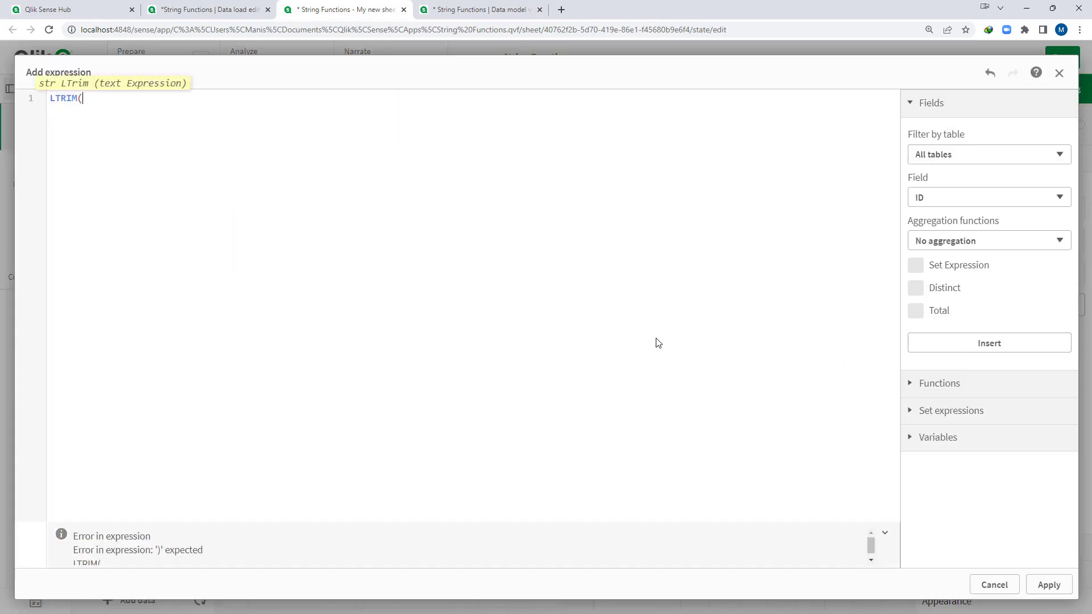
text(Name))
click(1052, 585)
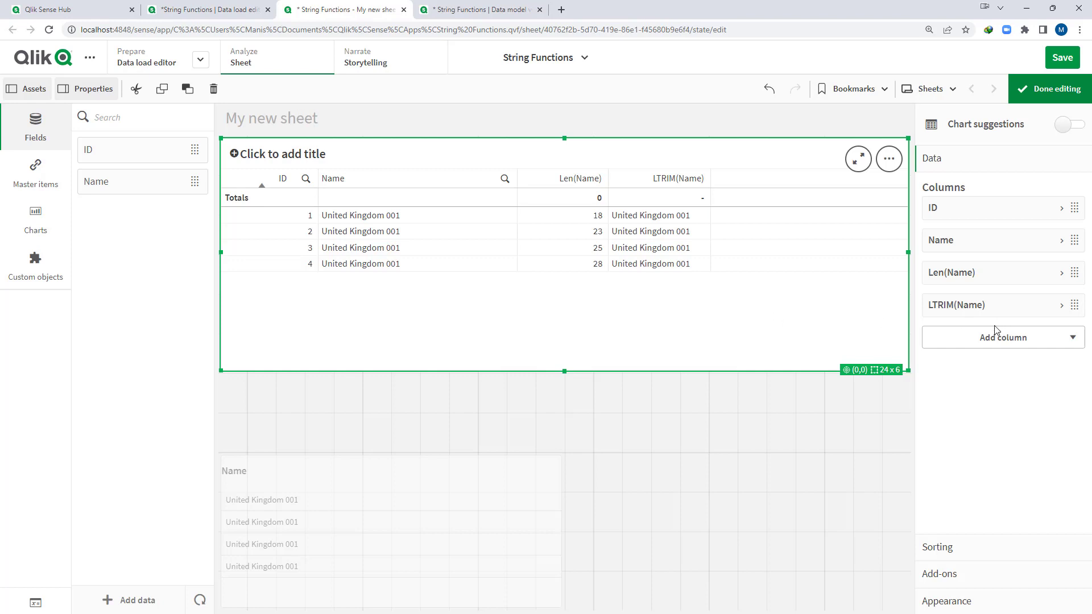
- Duplicate the LTRIM(Name) column and change the copy's expression to Len(LTRIM(Name))
right_click(975, 307)
click(939, 266)
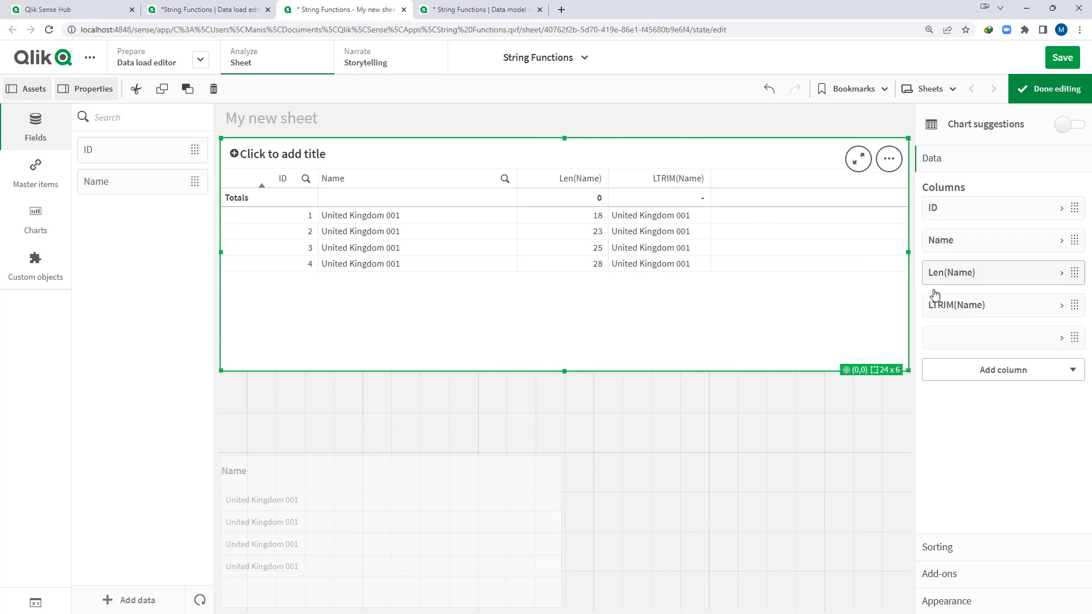
click(970, 353)
click(1052, 382)
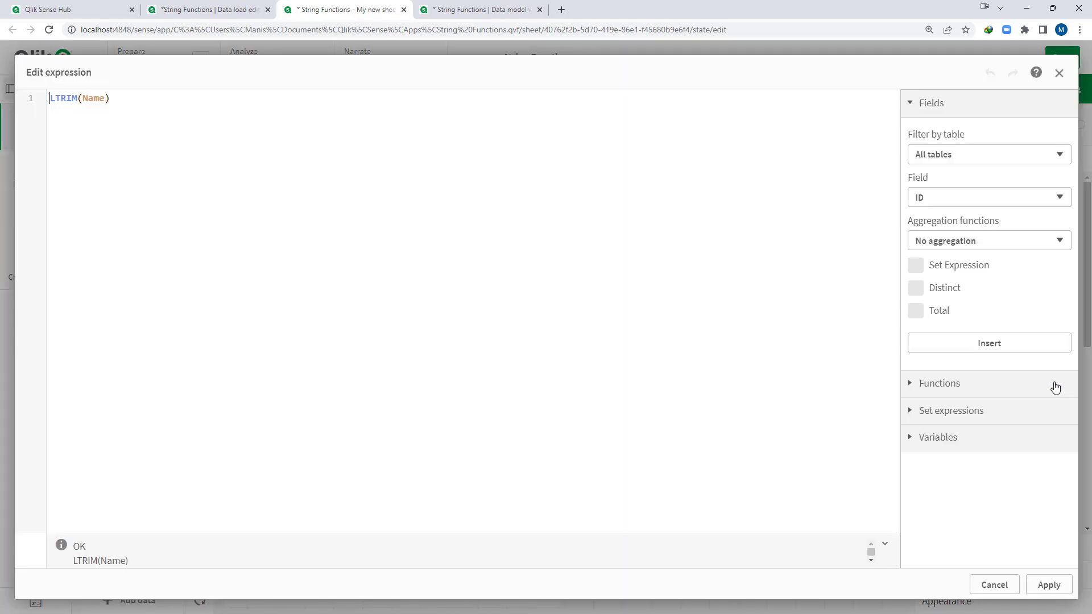
key(Home)
text(Len()
key(End)
text())
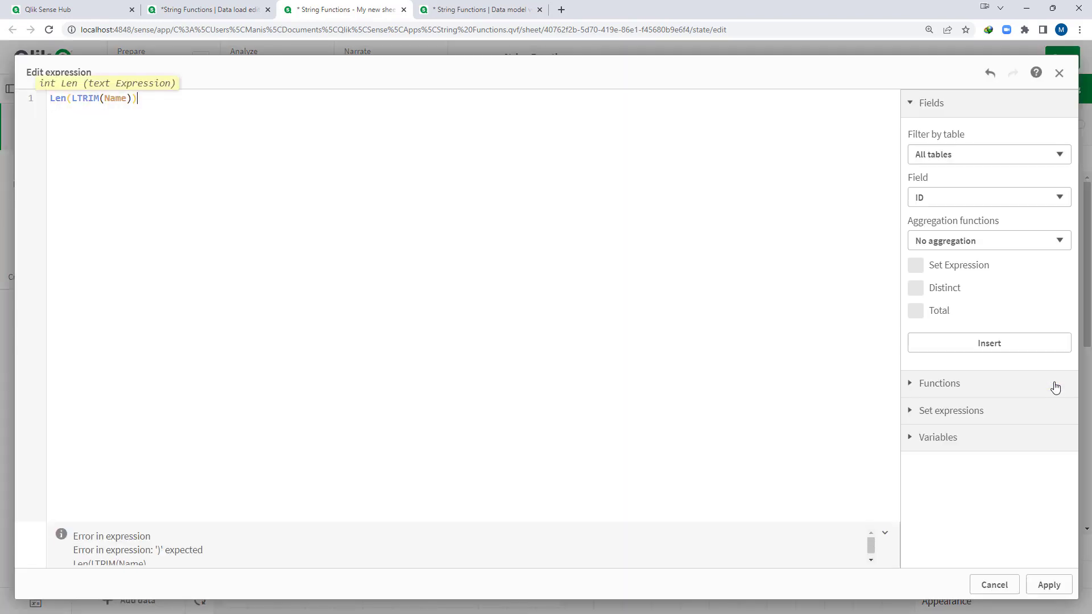
click(1048, 584)
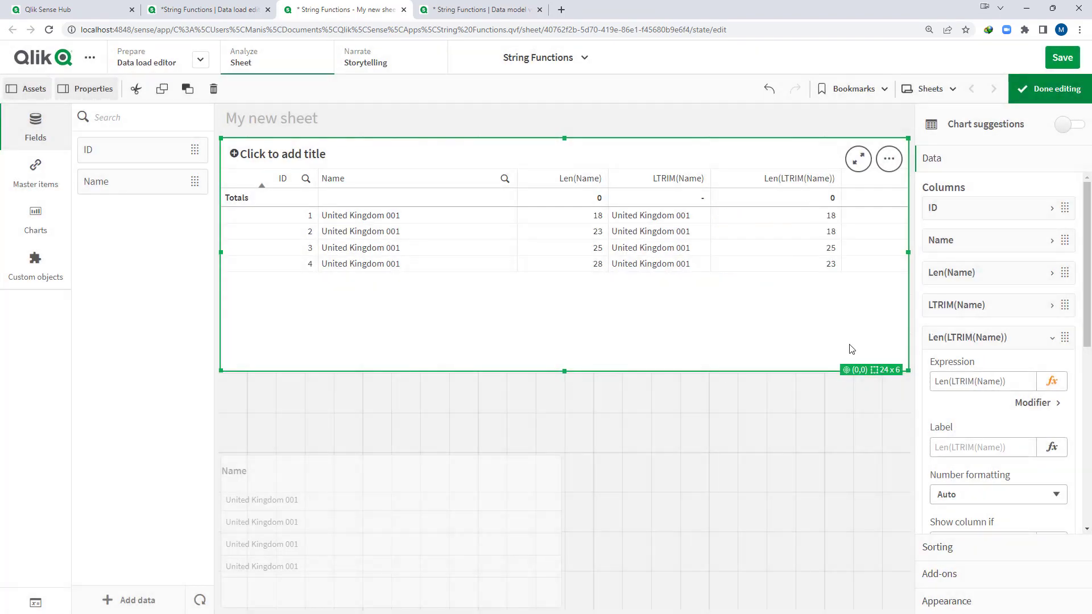
- Compare the second Name value's leading spaces in the load script with its trimmed length in the sheet's table
key(ctrl+shift+Tab)
drag(271, 196, 369, 197)
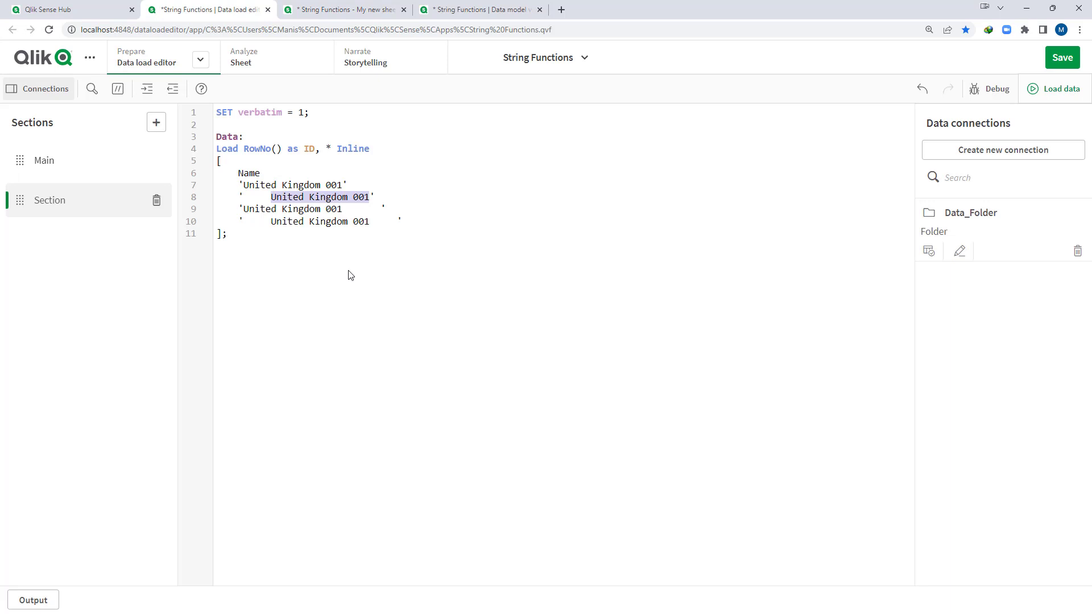
click(333, 12)
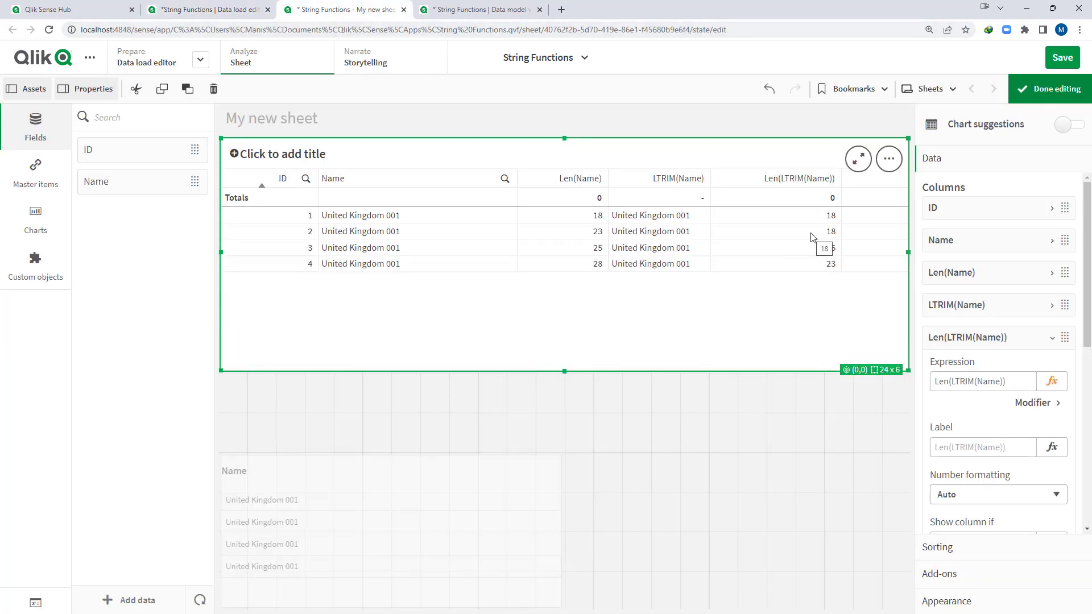
click(232, 16)
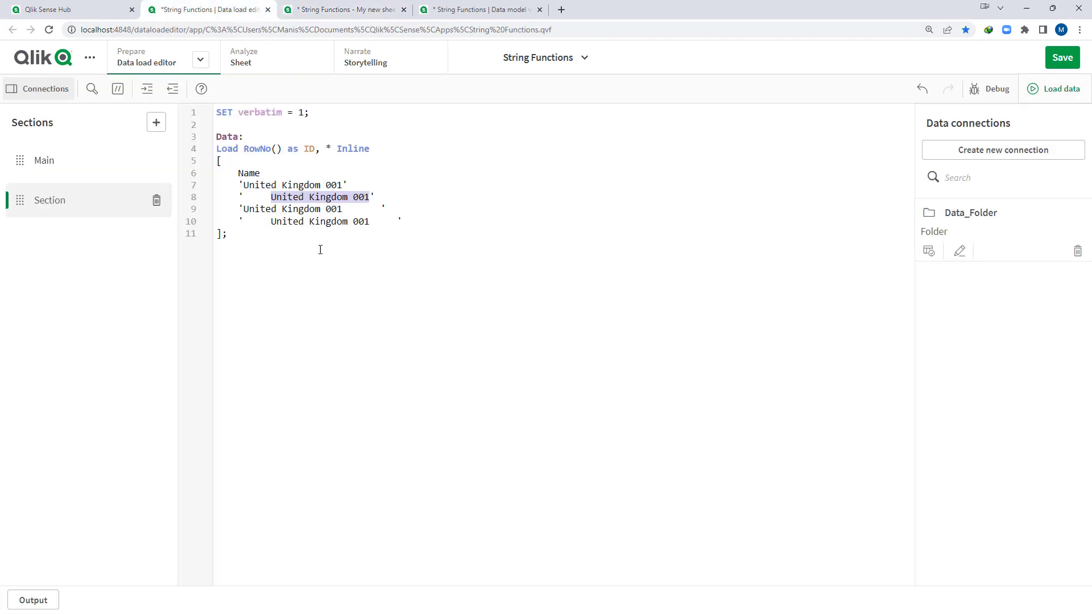
click(272, 198)
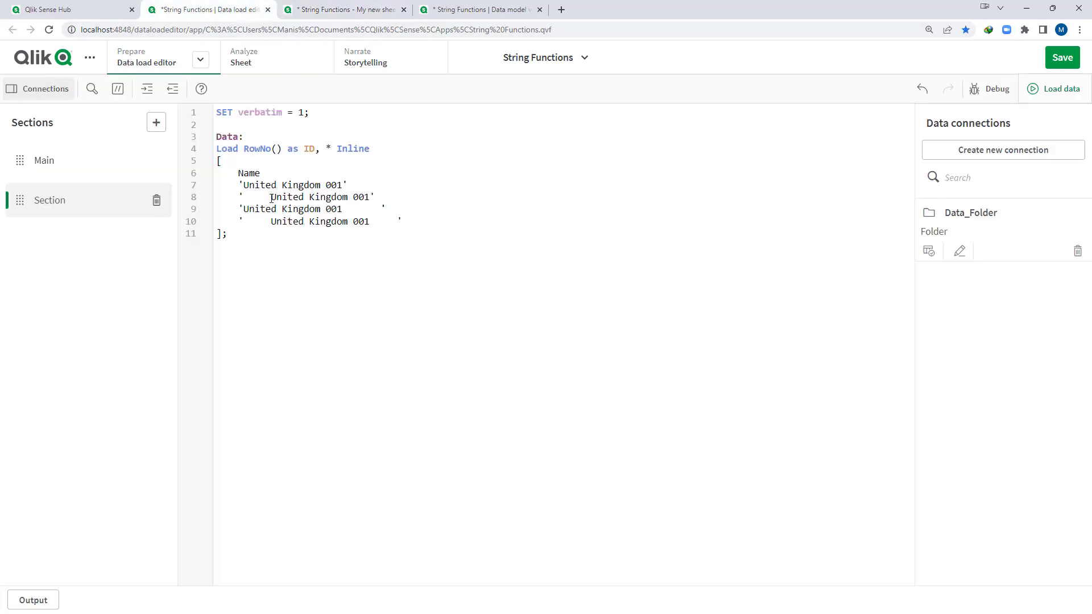
drag(271, 198, 244, 197)
click(358, 9)
- Add a measure column with the expression RTRIM(Name) to the sheet's table, copying the expression for reuse
click(974, 370)
click(984, 429)
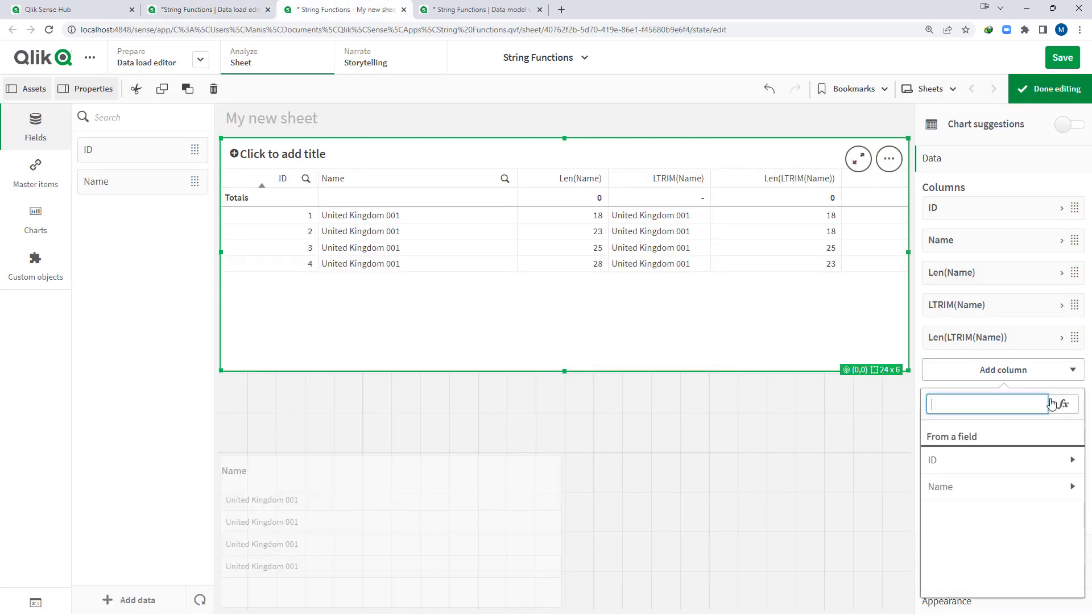
click(1060, 404)
text(RTRM)
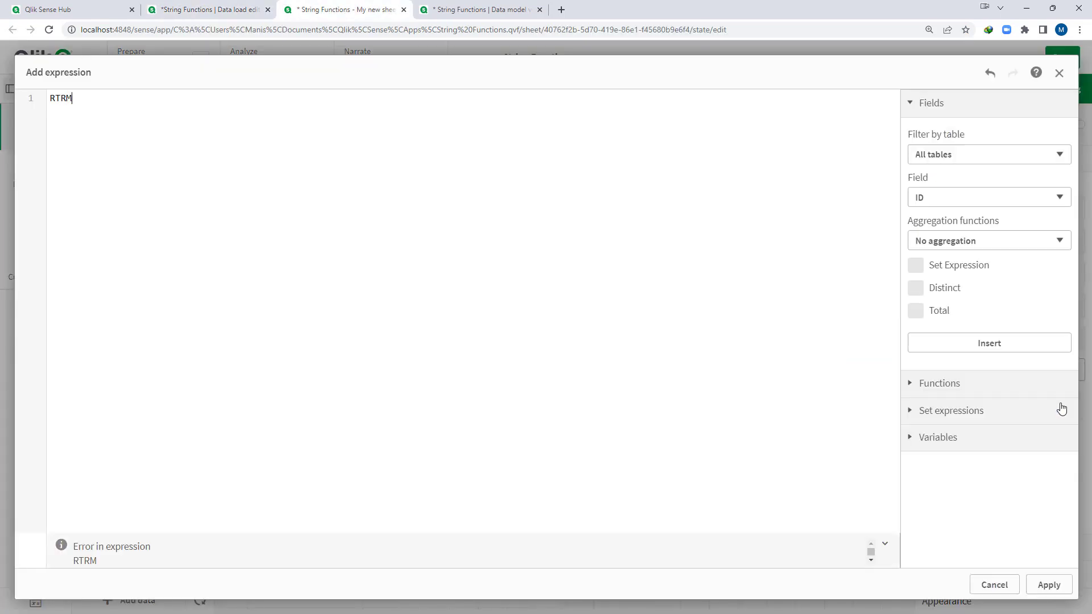
key(BackSpace)
text(IM(Name))
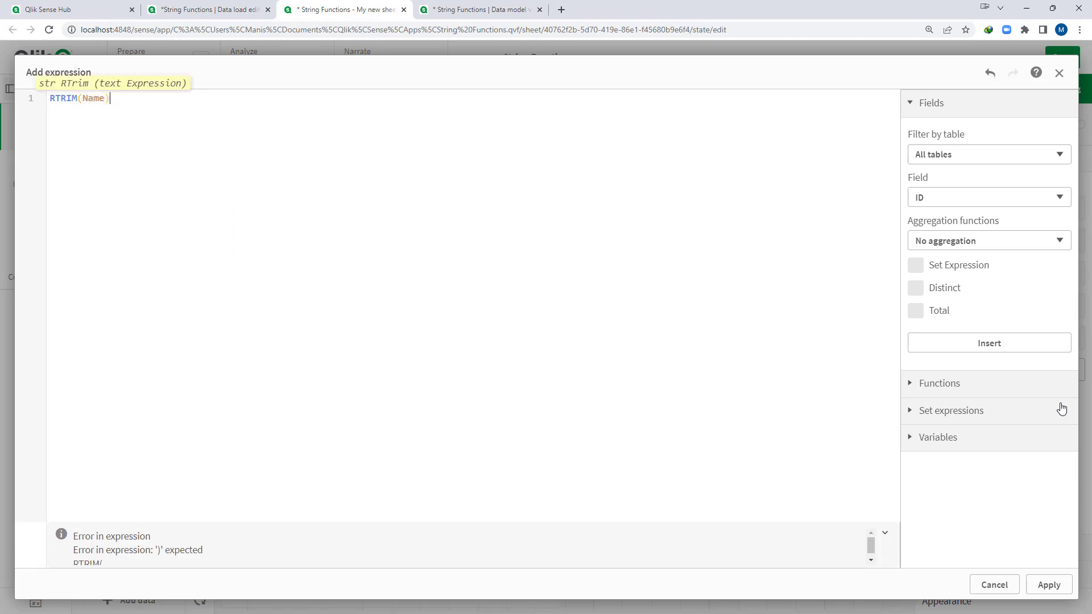
key(ctrl+a)
key(ctrl+c)
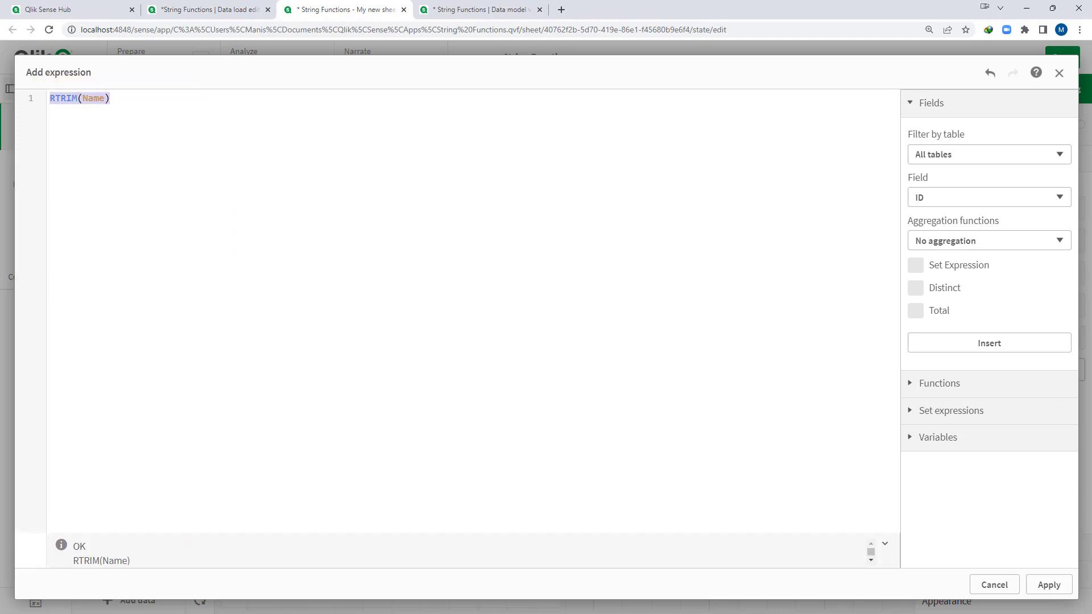
click(1052, 588)
- Add a measure column with the expression LEN(RTRIM(Name)) to the table and finish editing the sheet
click(986, 402)
click(977, 458)
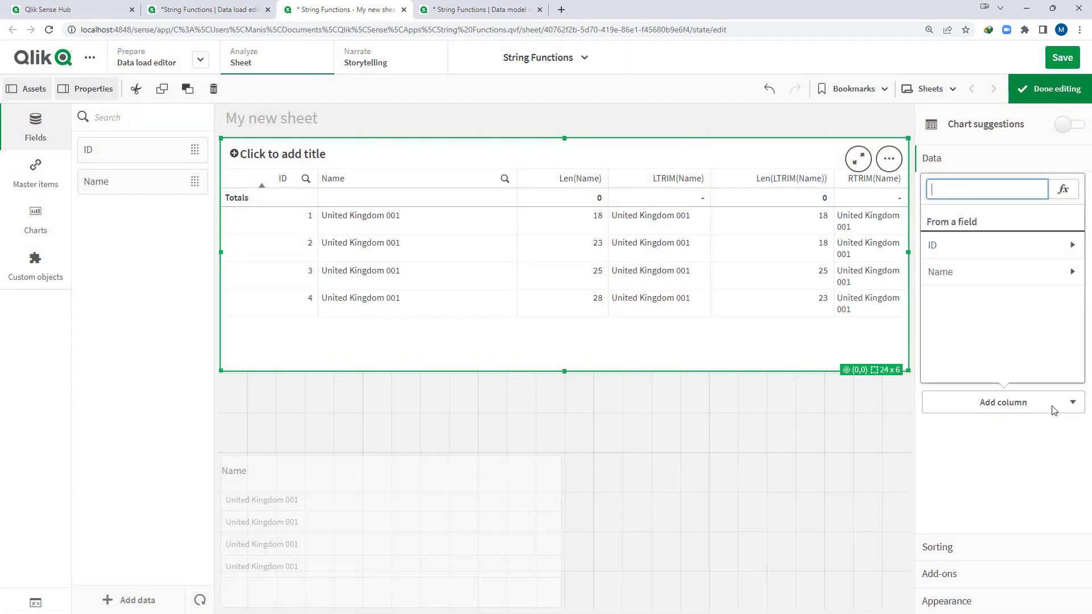
click(1060, 189)
text(LEN()
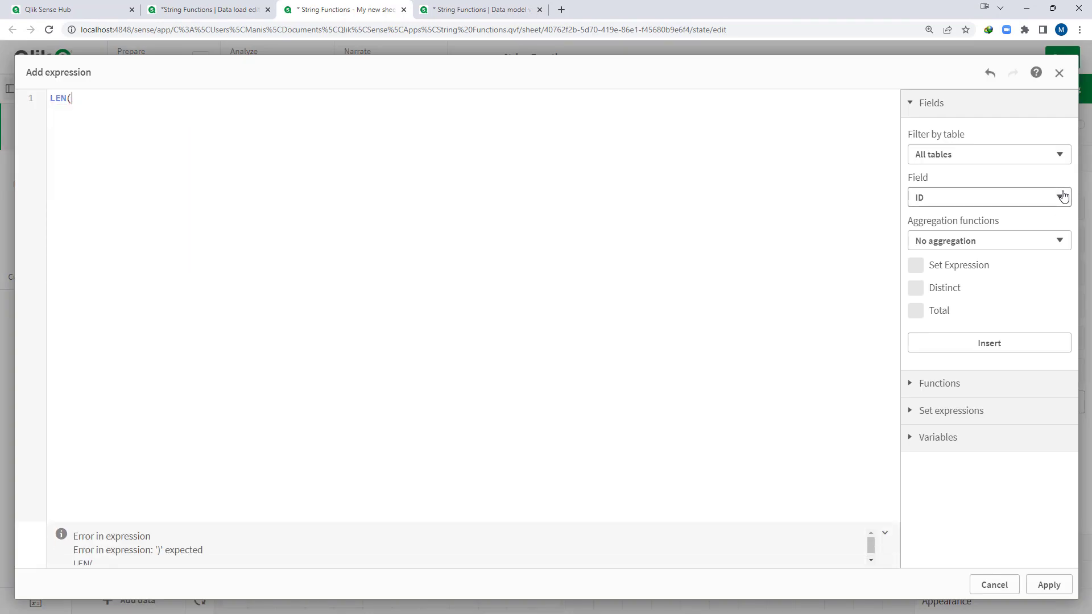
key(ctrl+v)
text())
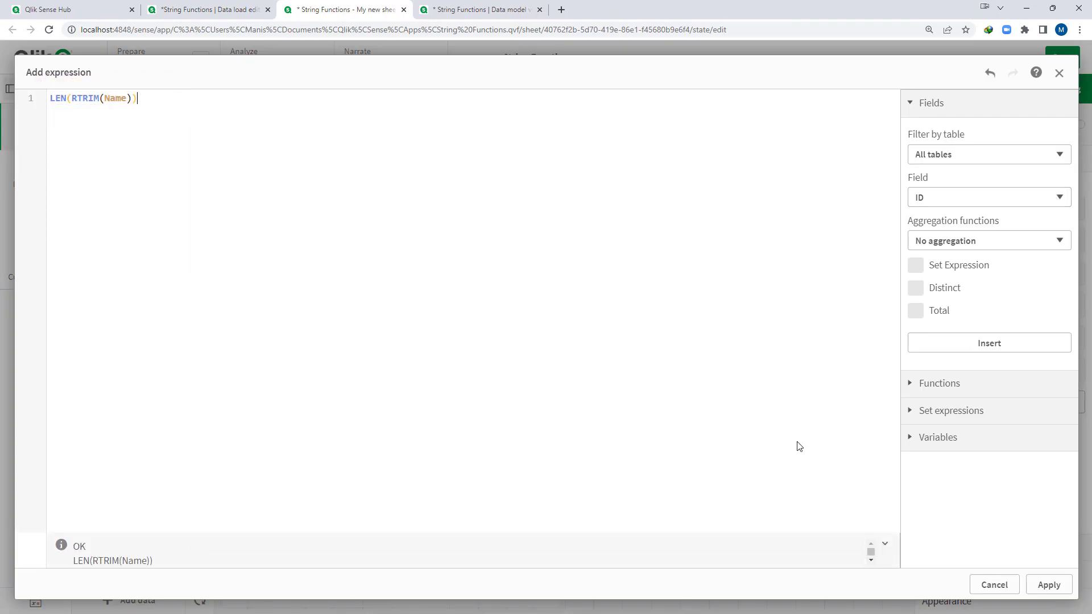
click(1048, 585)
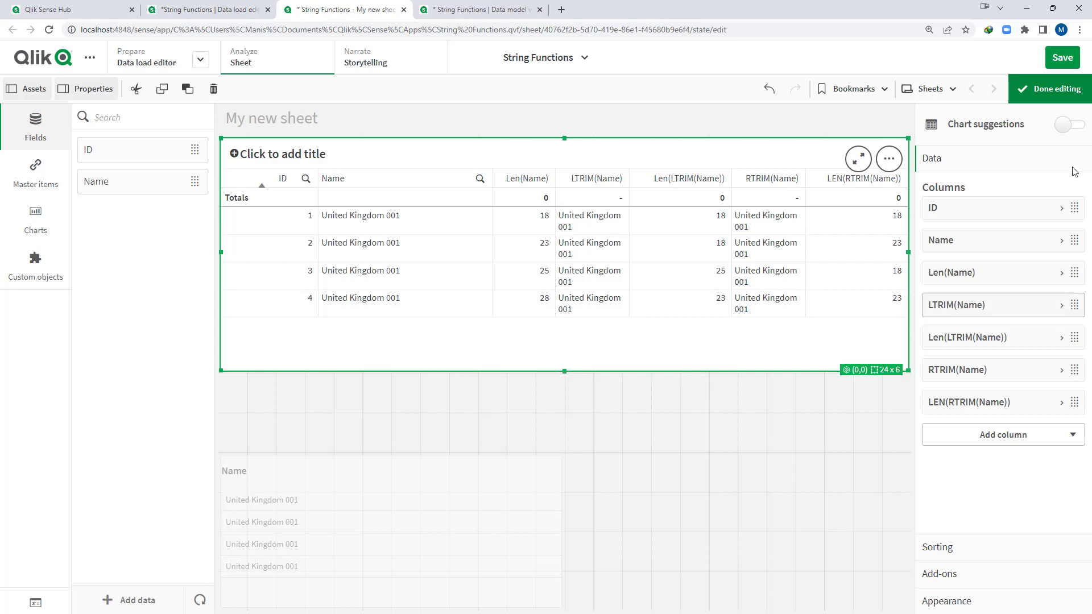
click(1049, 89)
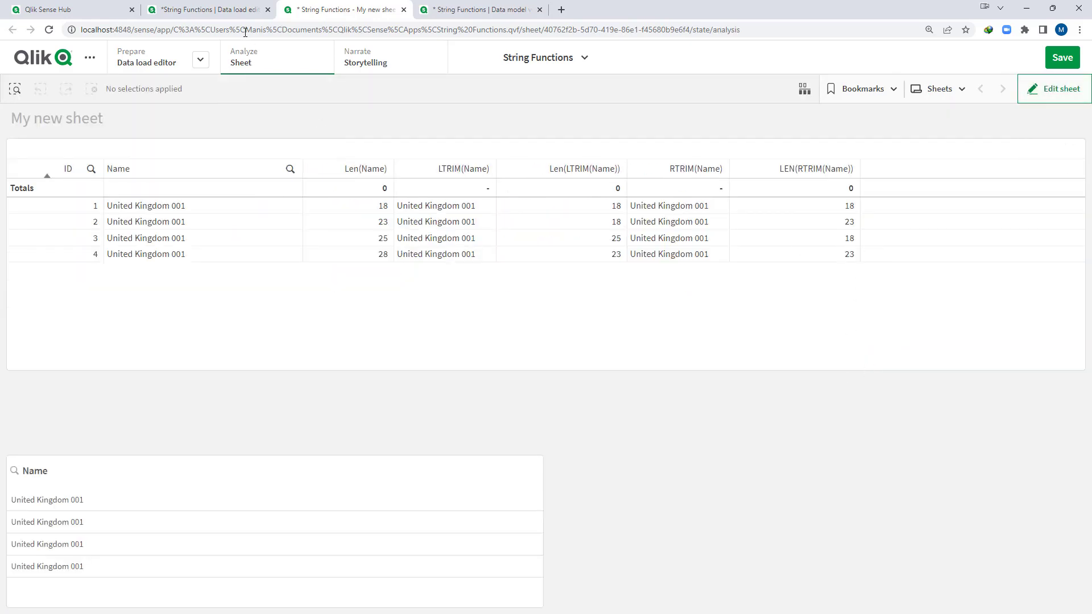
- Compare the third Name value's trailing spaces in the load script with its trimmed length in the sheet's table
click(227, 12)
drag(246, 209, 384, 209)
click(386, 265)
click(343, 209)
key(ctrl+Tab)
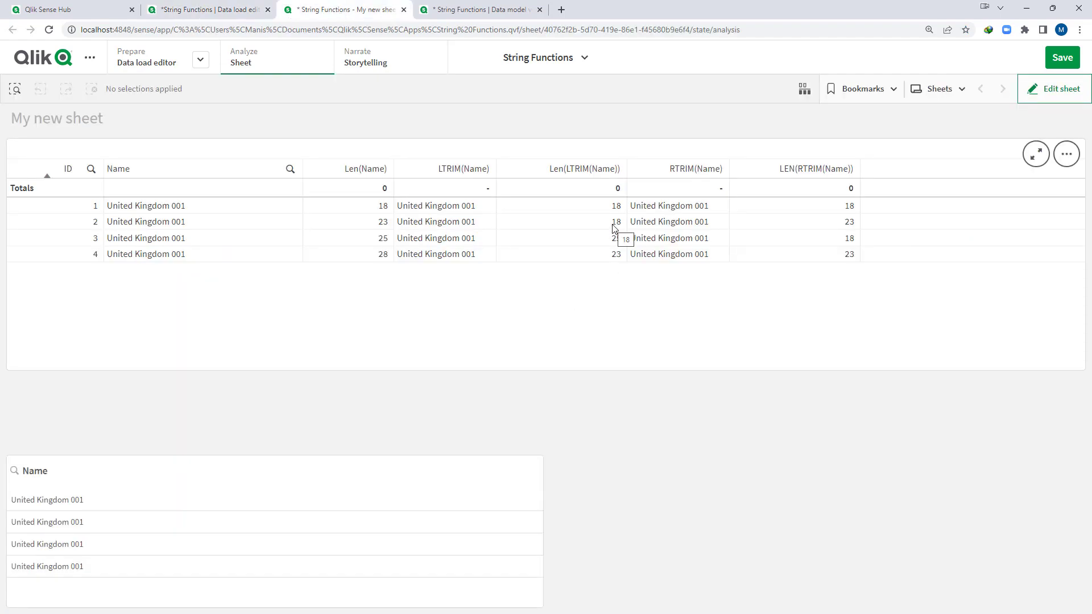
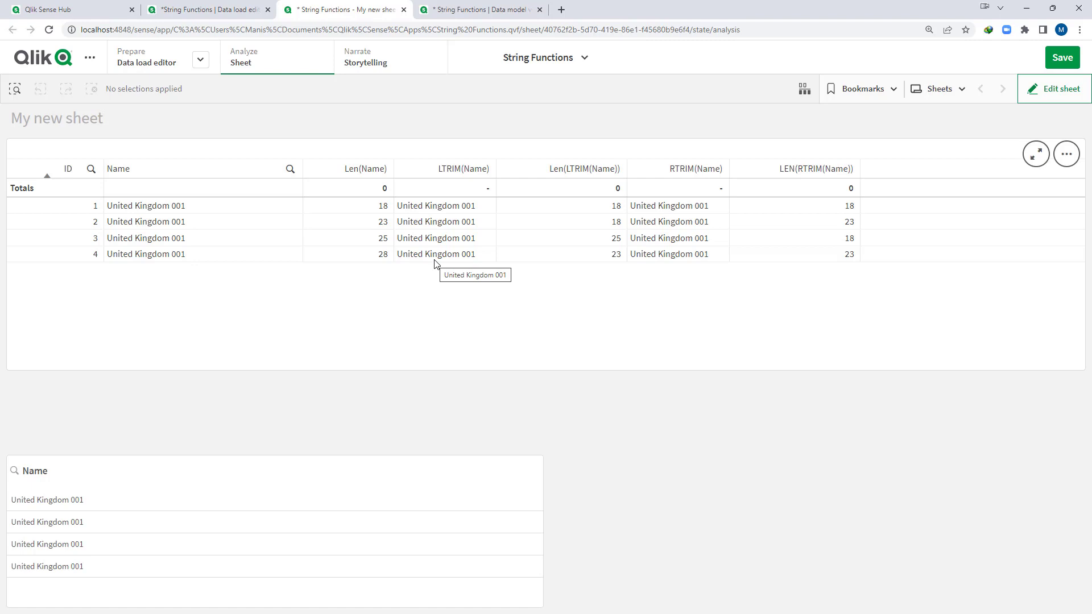
- Reopen the sheet for editing and add a measure column with the expression RTRIM(LTRIM(Name)) to the table
click(1038, 95)
click(983, 441)
click(990, 498)
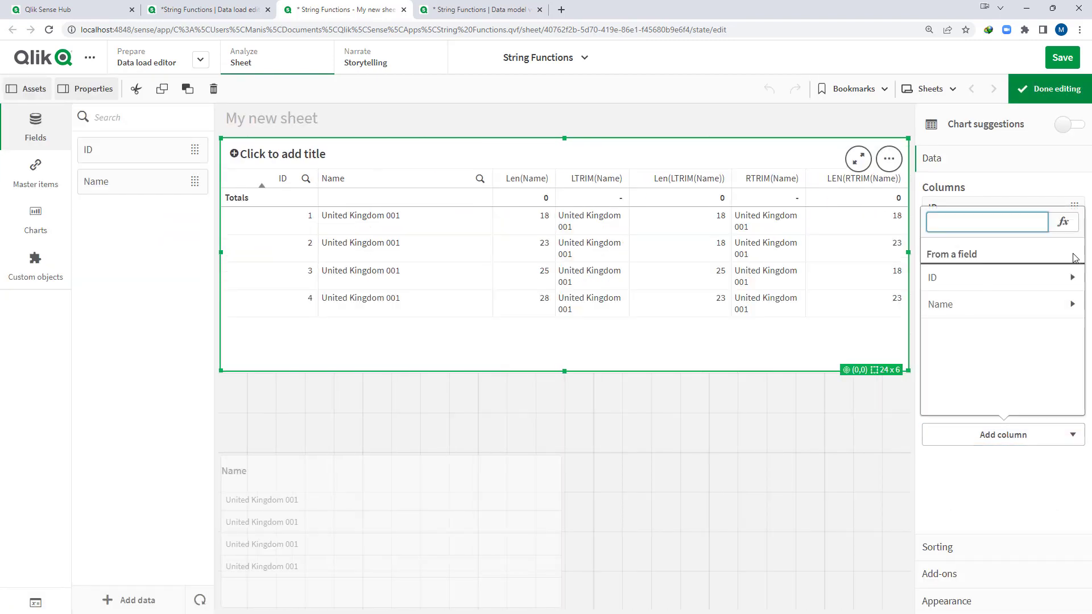
click(1063, 225)
text(LTRIM(Name))
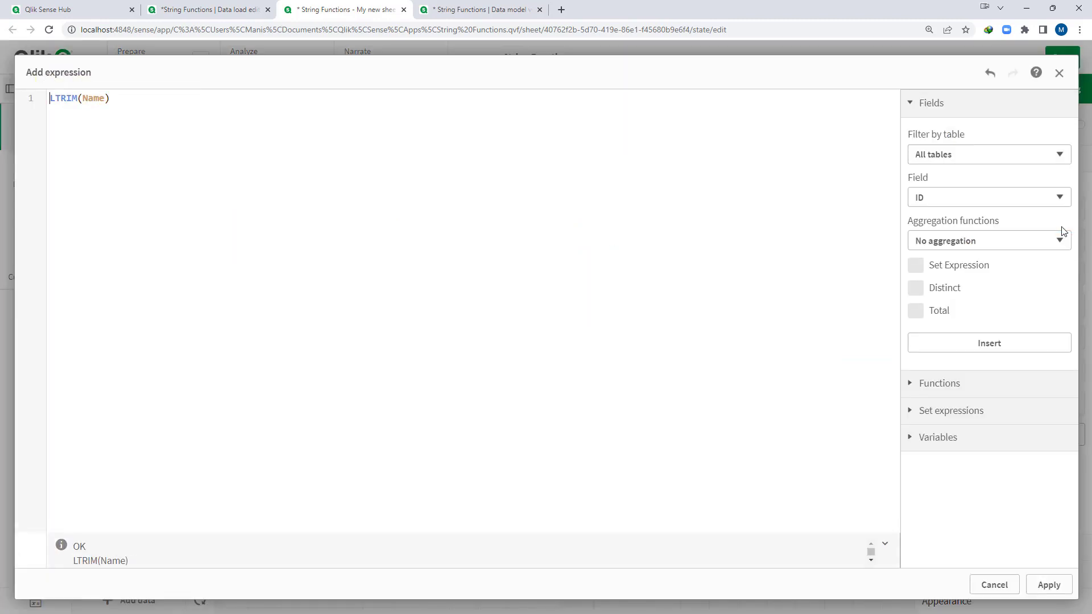
text(RTRIM()
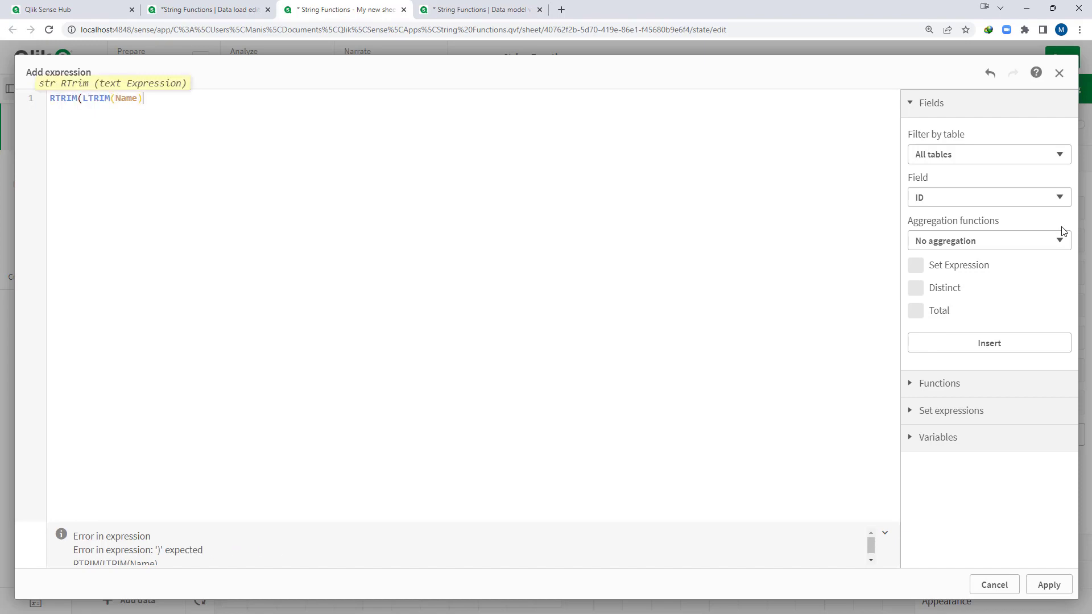
key(ctrl+a)
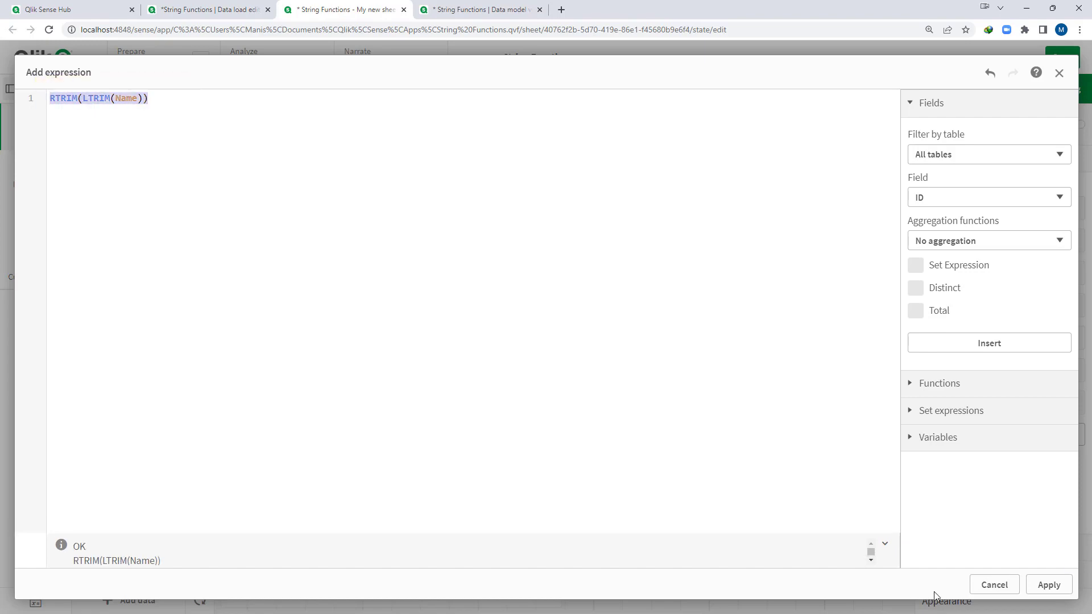
click(1049, 585)
- Add a measure column with the expression LEN(RTRIM(LTRIM(Name))) to the table, then finish editing and save the app
click(985, 480)
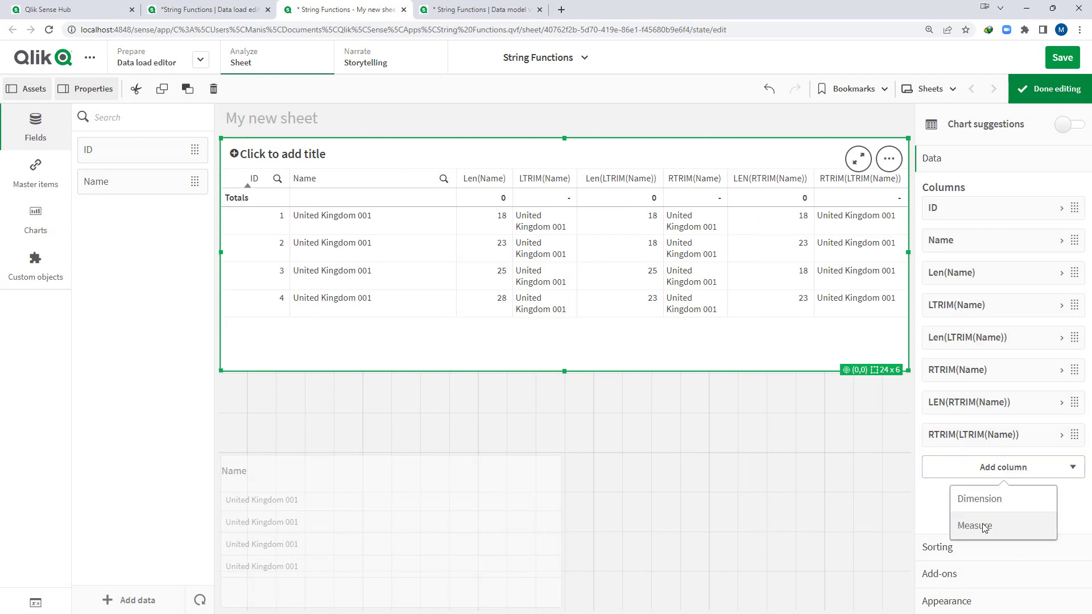
click(983, 527)
click(1061, 256)
text(LEN()
text(RTRIM(LTRIM(Name)))
text())
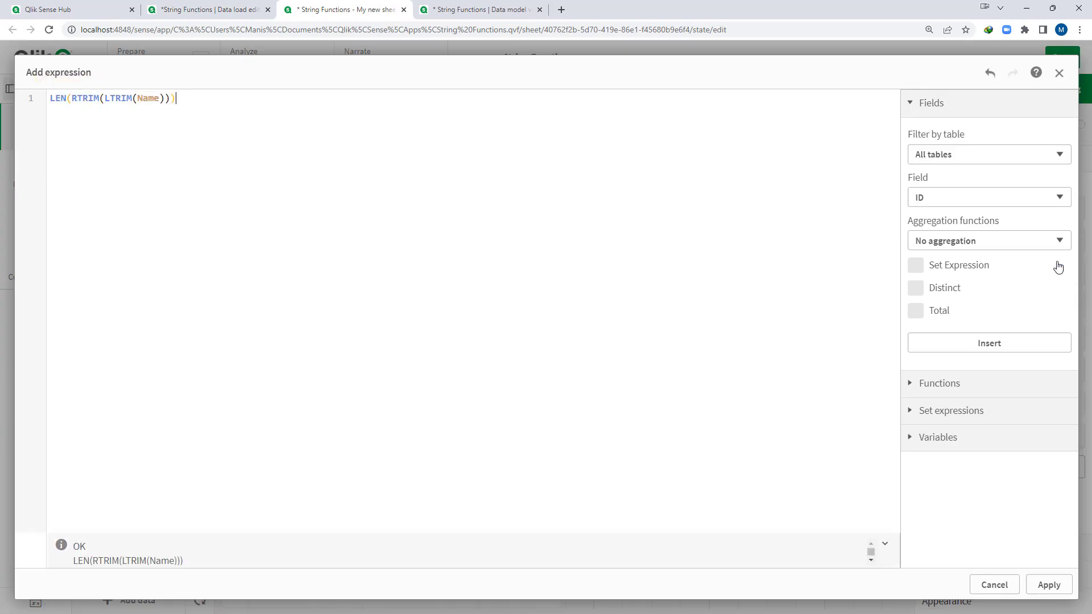
click(1047, 585)
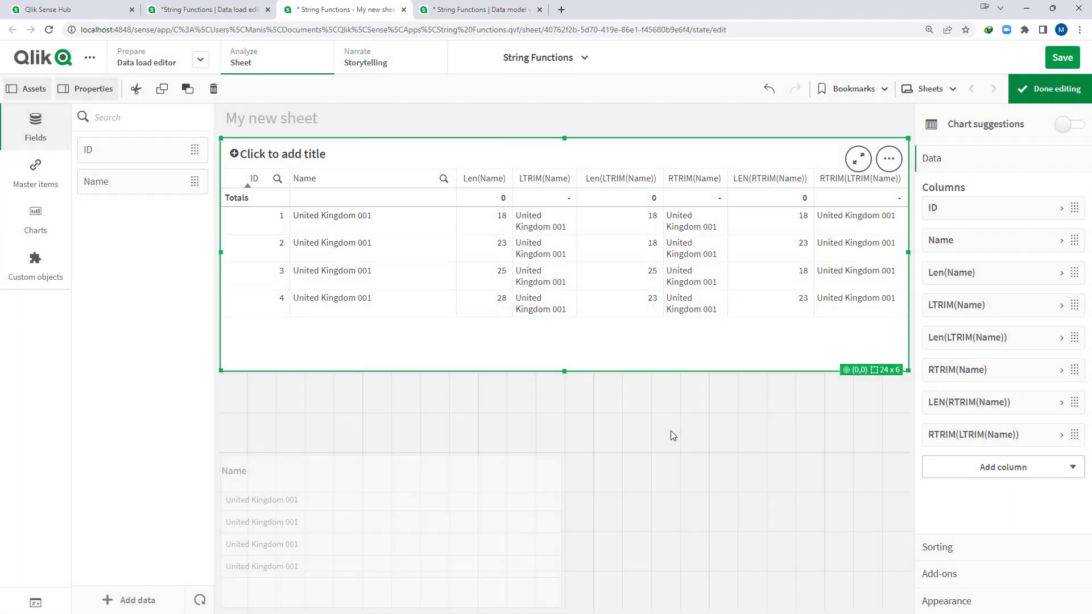
click(1054, 88)
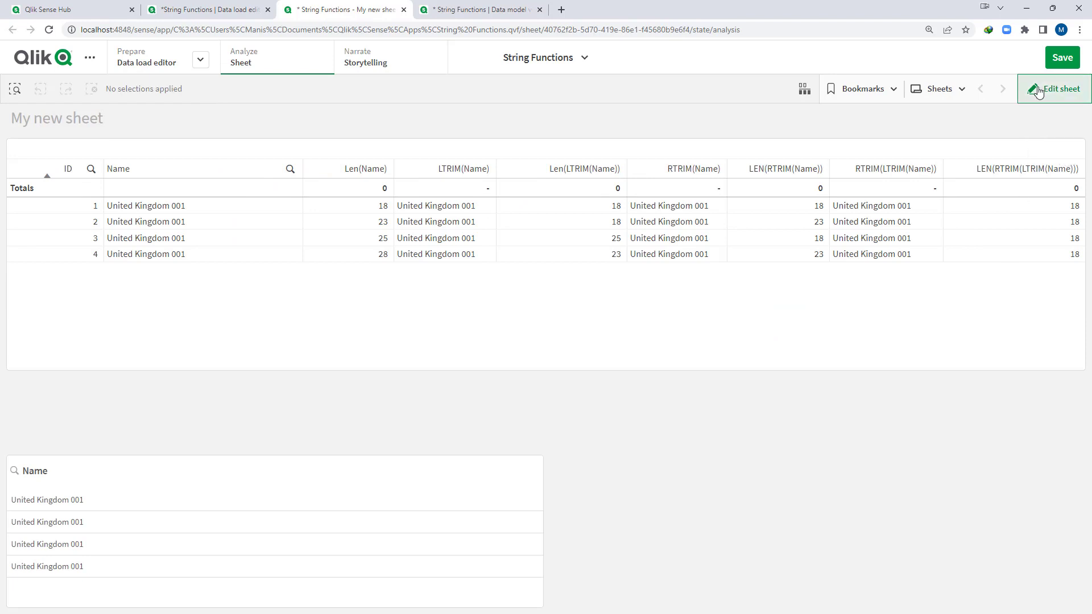
click(1062, 58)
- Copy the expression of the table's RTRIM(LTRIM(Name)) column and go to the data load editor
click(1051, 91)
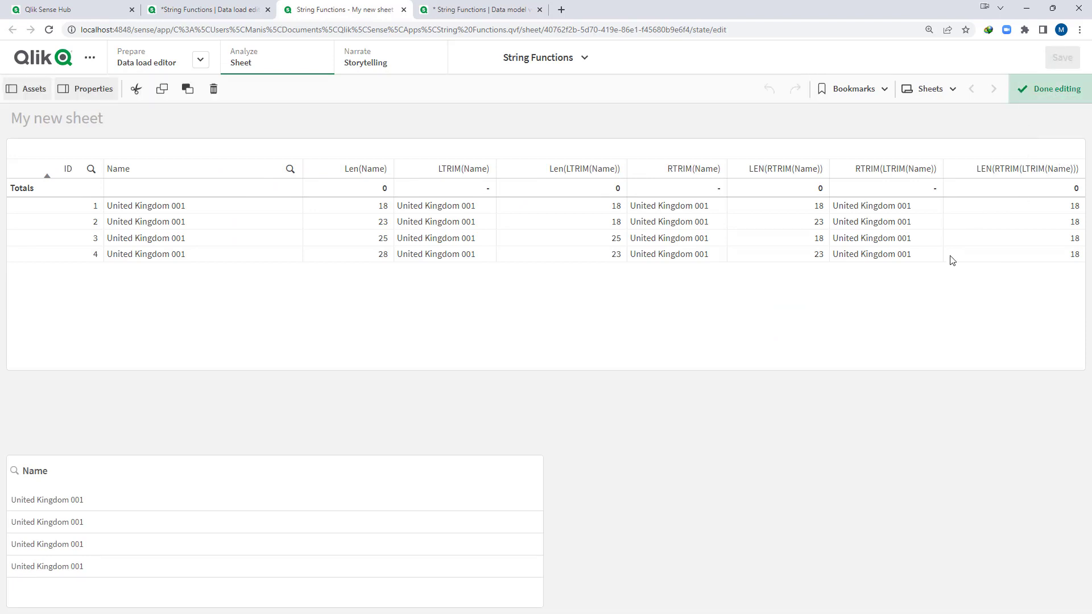
click(834, 298)
click(979, 436)
click(1003, 478)
key(ctrl+c)
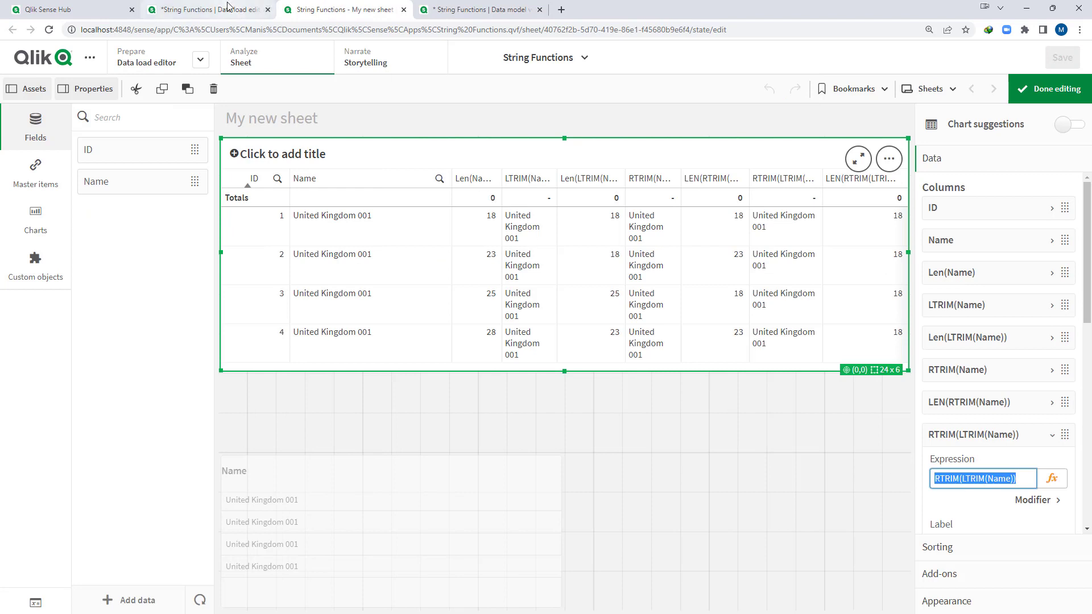
click(207, 10)
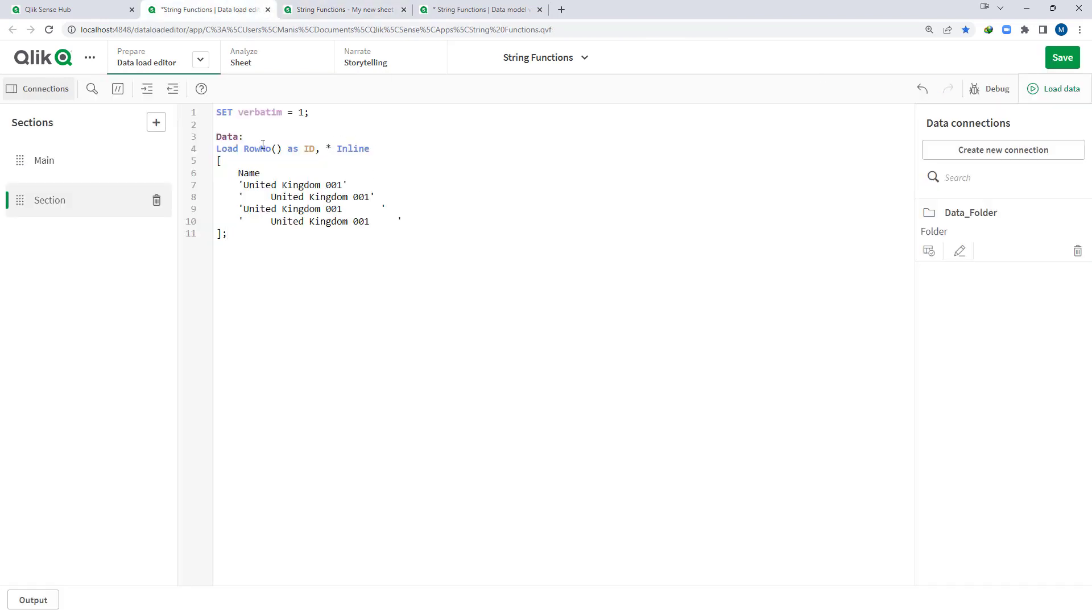
- Split the Load statement so that RowNo() as ID, the comma with the asterisk, and Inline stand on separate lines
click(244, 149)
key(Return)
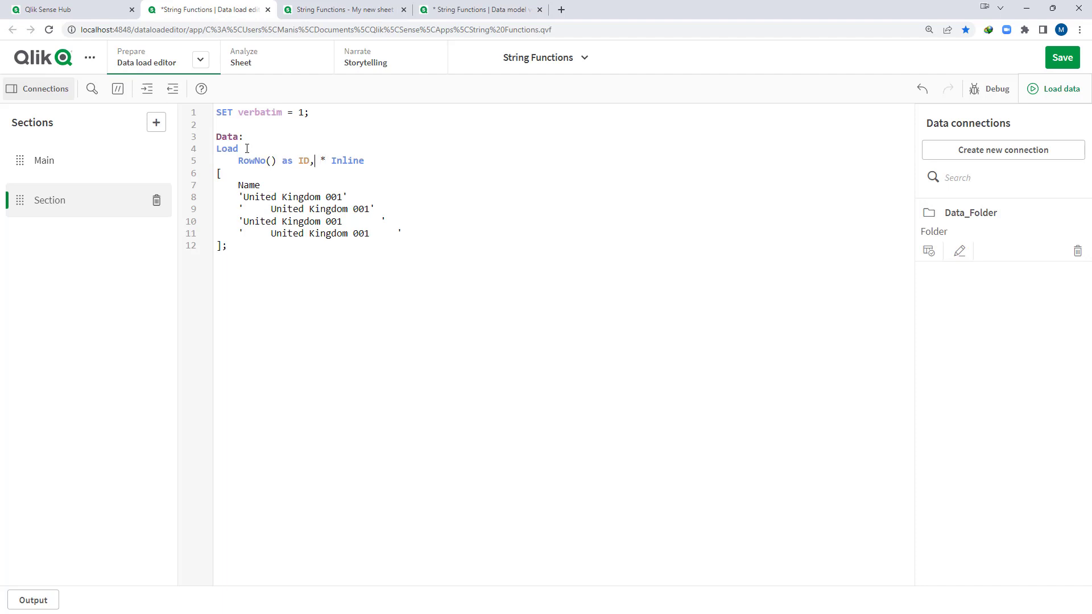
key(Return)
key(Right)
key(Delete)
key(Right)
key(Return)
key(Return)
key(BackSpace)
key(BackSpace)
key(BackSpace)
key(BackSpace)
key(BackSpace)
- Insert the indented field line ",RTRIM(LTRIM(Name)) as Name" above Inline in the Load statement
key(Up)
key(ctrl+v)
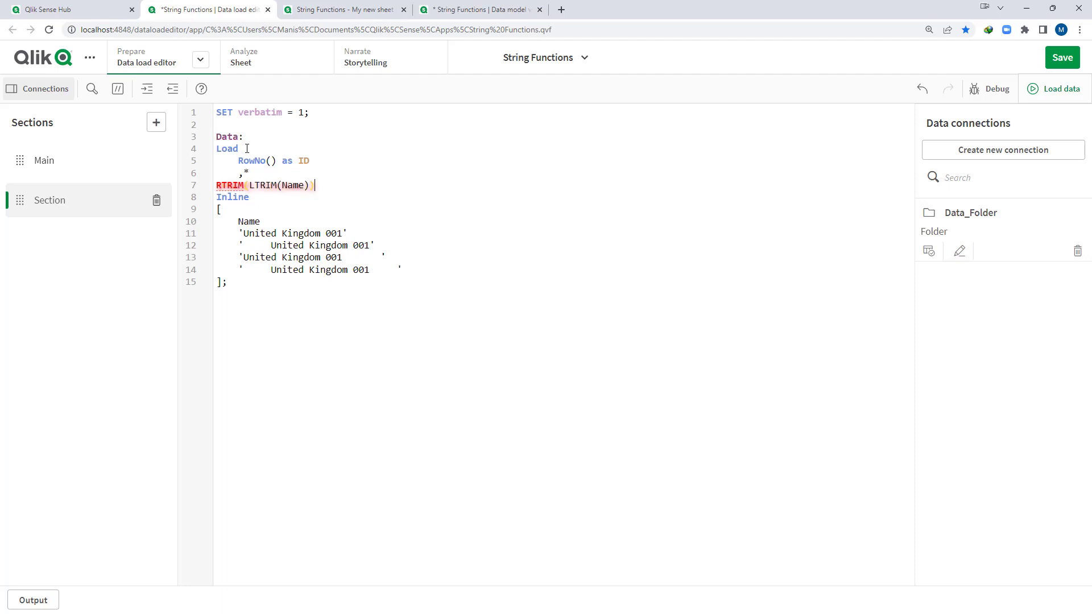
key(Up)
key(Up)
key(Tab)
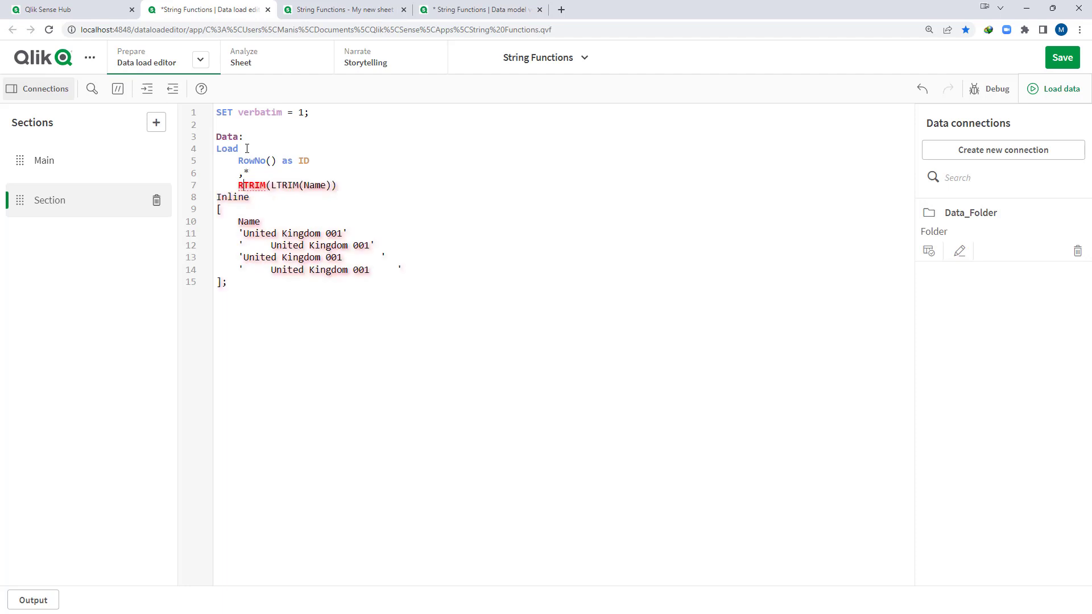
text(,)
key(End)
key(ctrl+space)
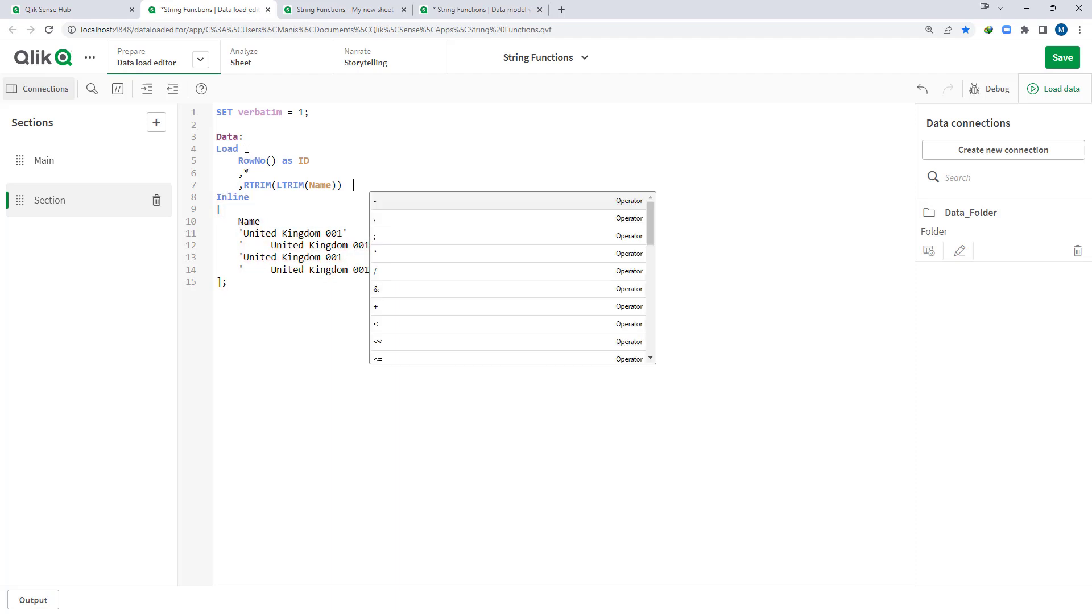
text(as Name)
key(Escape)
key(Up)
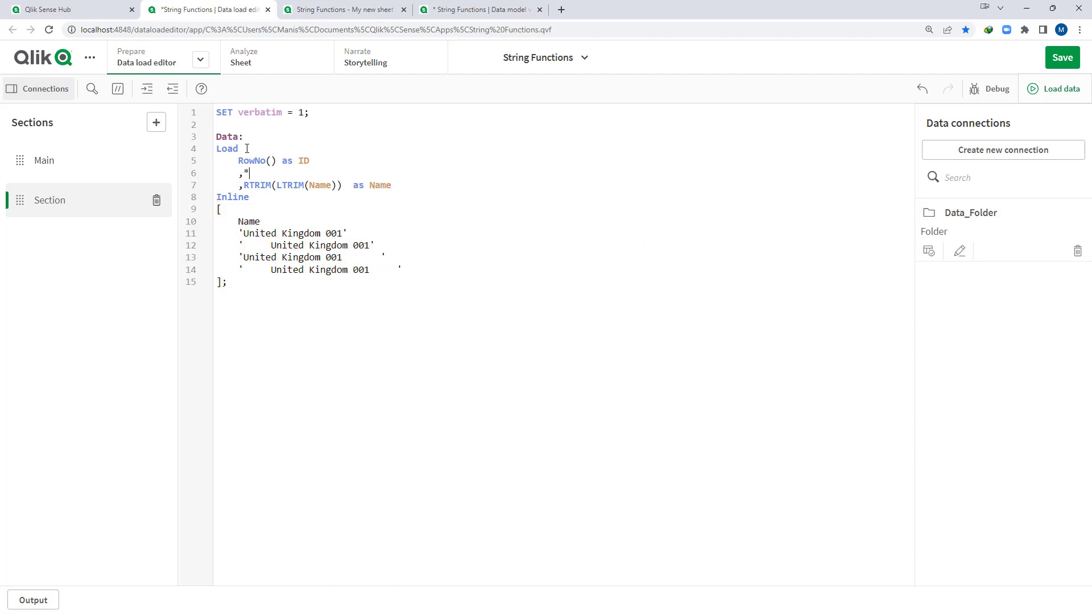
- Delete the ",*" line from the Load statement and reload the data
key(Home)
key(shift+Down)
key(Delete)
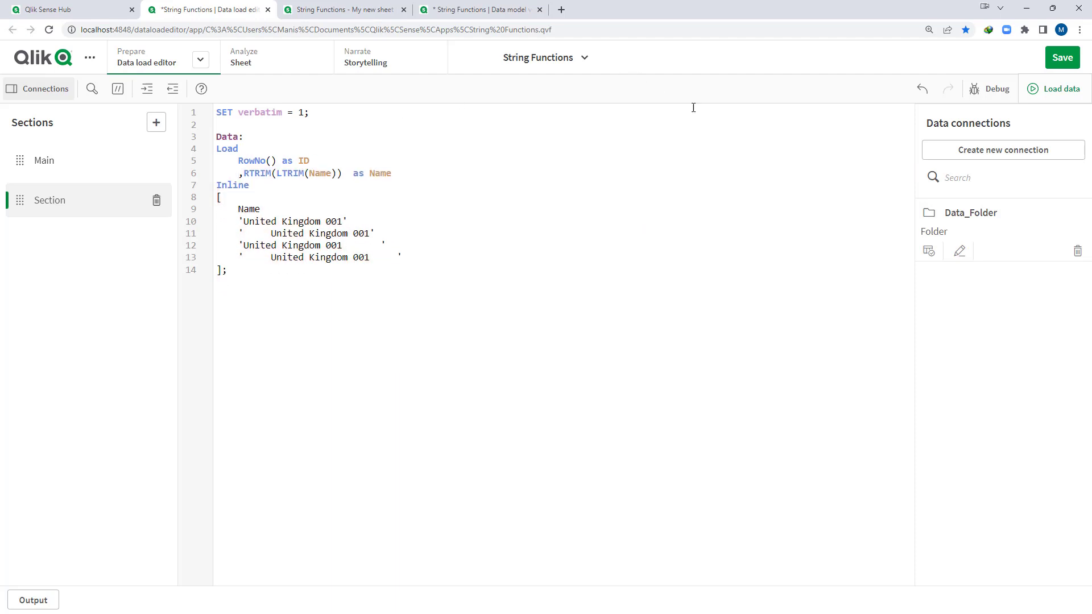
click(1053, 90)
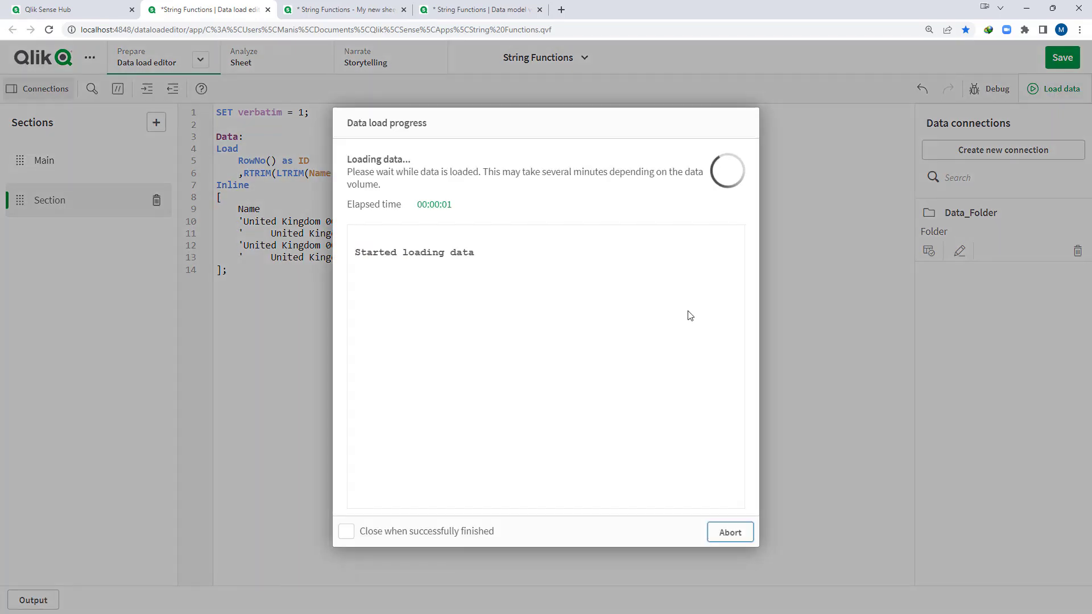
- Delete the LTRIM(Name), Len(LTRIM(Name)), RTRIM(Name), LEN(RTRIM(Name)) and RTRIM(LTRIM(Name)) columns from the sheet's table and finish editing
click(357, 15)
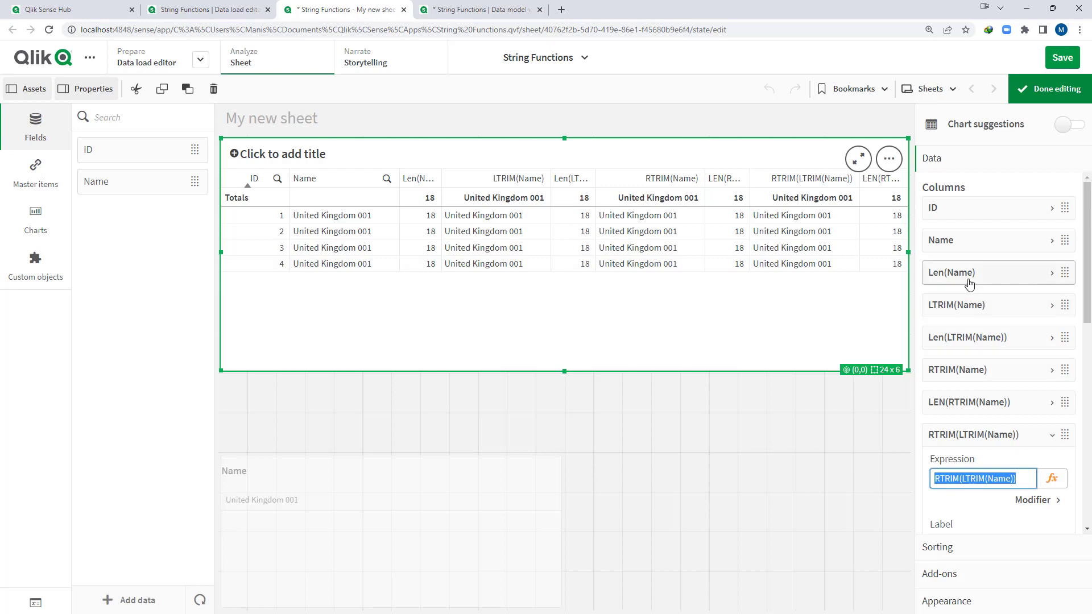
right_click(966, 305)
click(956, 291)
right_click(960, 318)
click(957, 299)
right_click(957, 307)
click(957, 299)
right_click(955, 313)
click(956, 288)
right_click(955, 310)
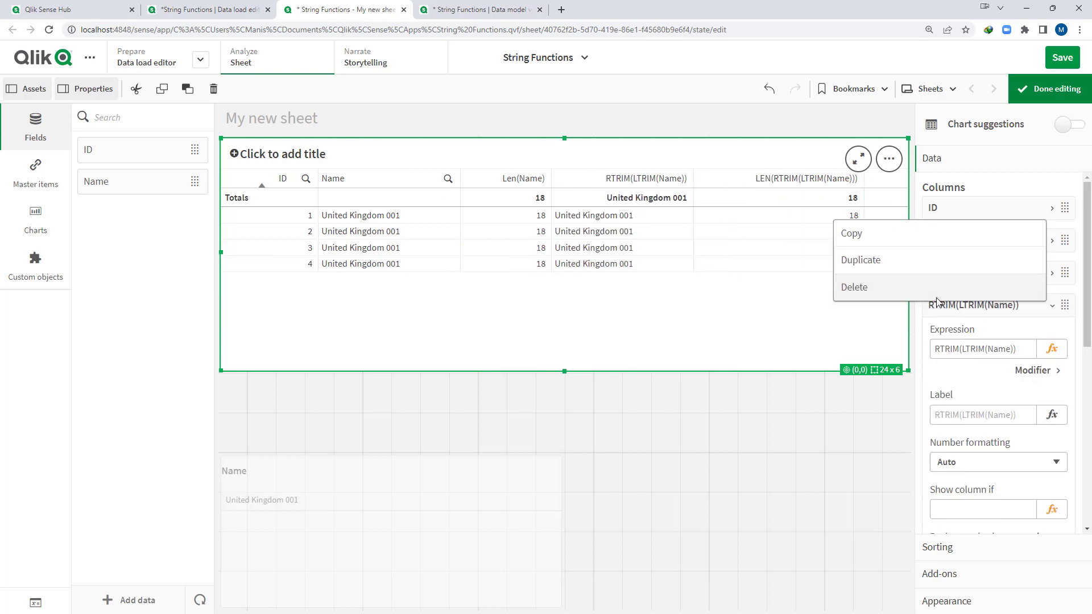
click(956, 289)
click(1044, 97)
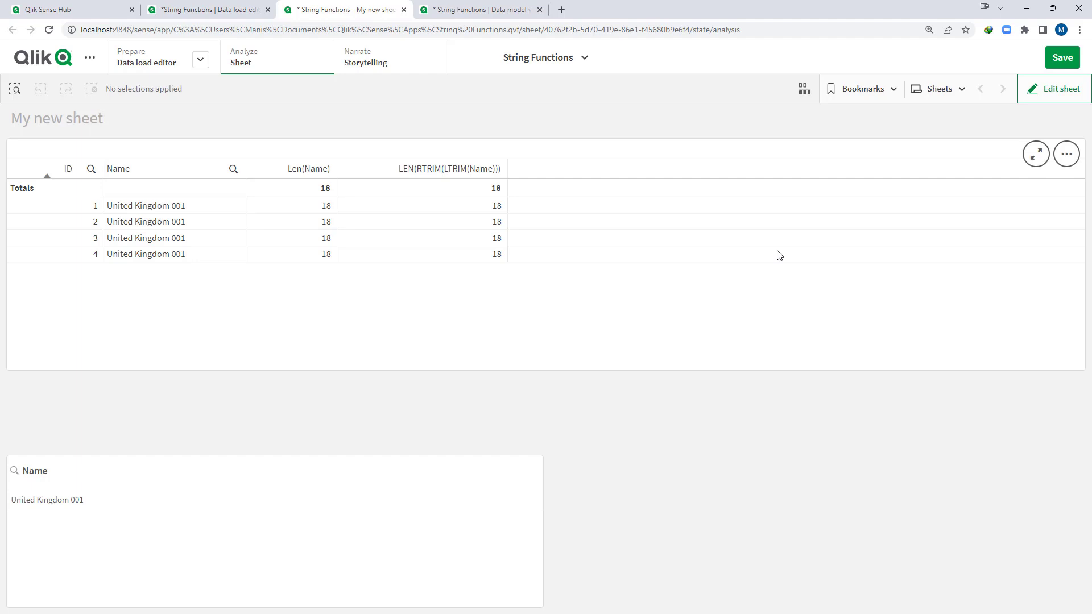
- Add the field line ",TRIM(Name) as Name2" below the RTRIM(LTRIM(Name)) line in the load script
click(219, 16)
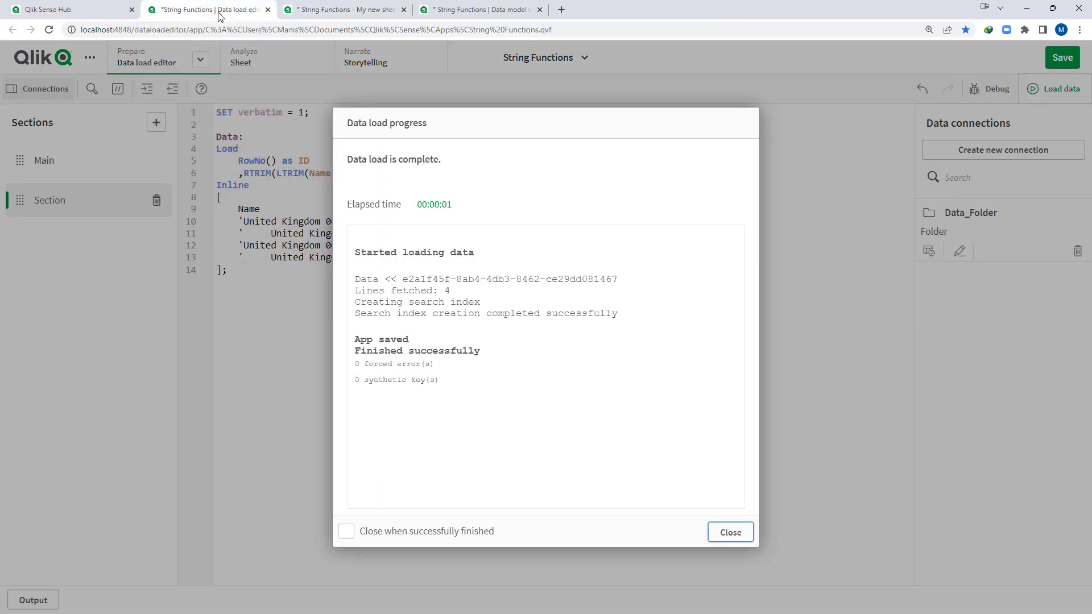
click(731, 532)
double_click(261, 175)
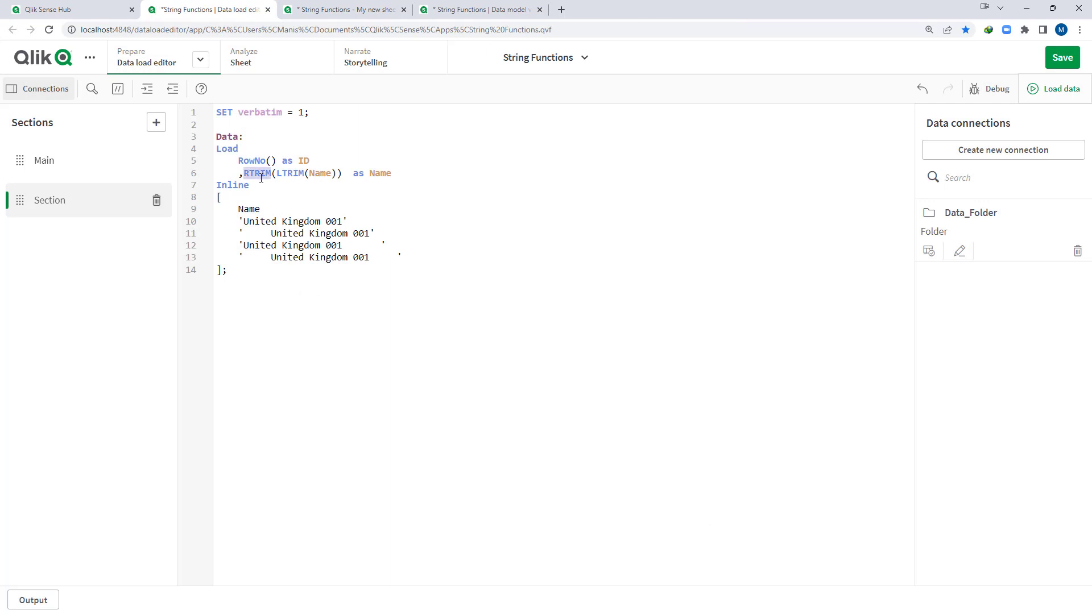
key(End)
key(Return)
text(,TRIM(Name) as Naeme2)
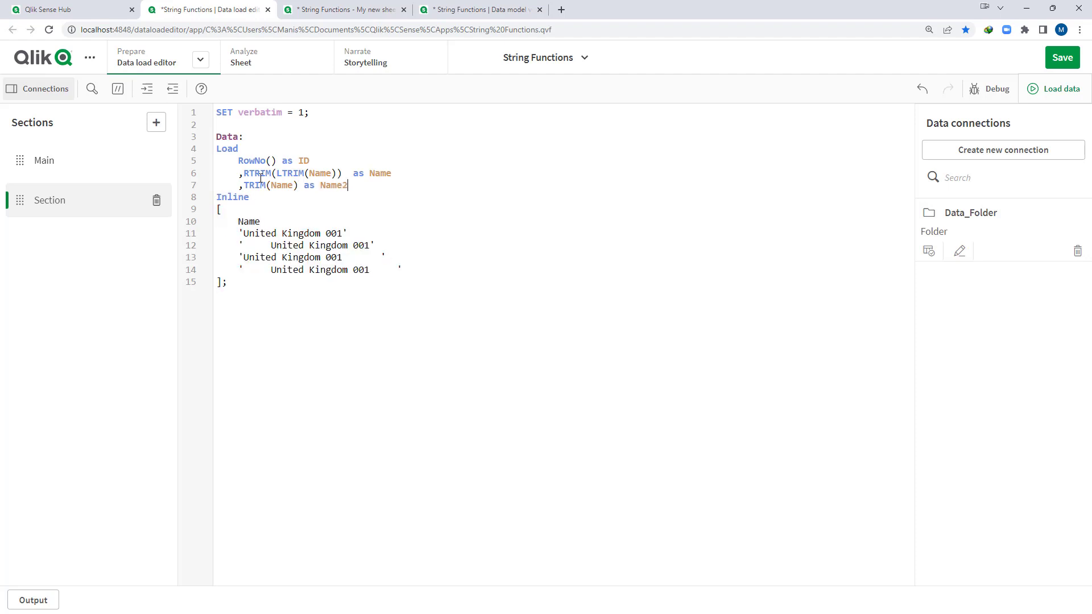
- Reload the data and add the Name2 field as a new column in the sheet's table
click(1048, 98)
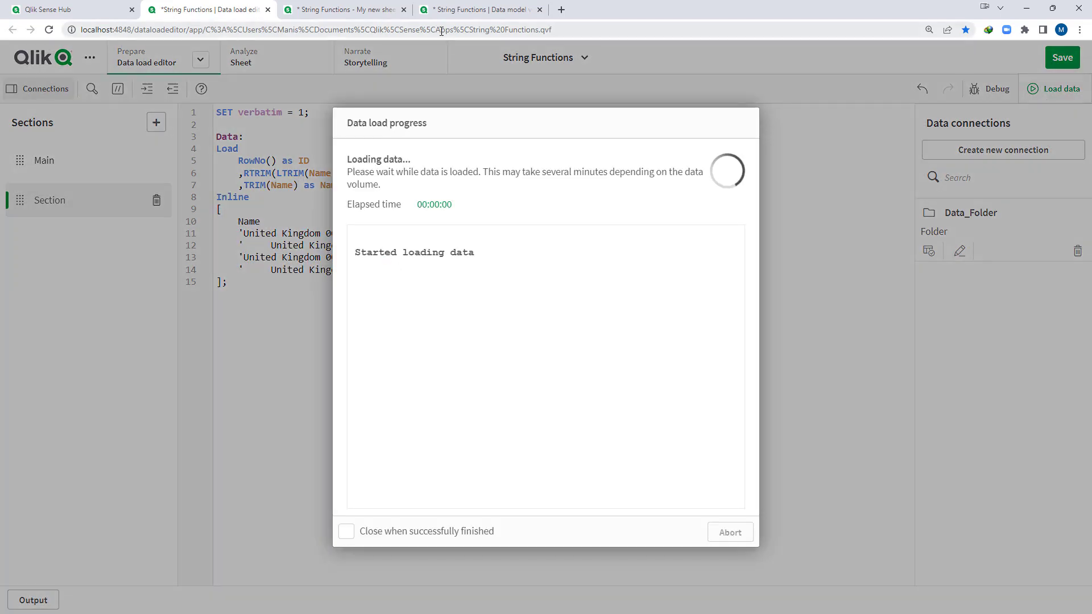
click(364, 9)
click(1040, 88)
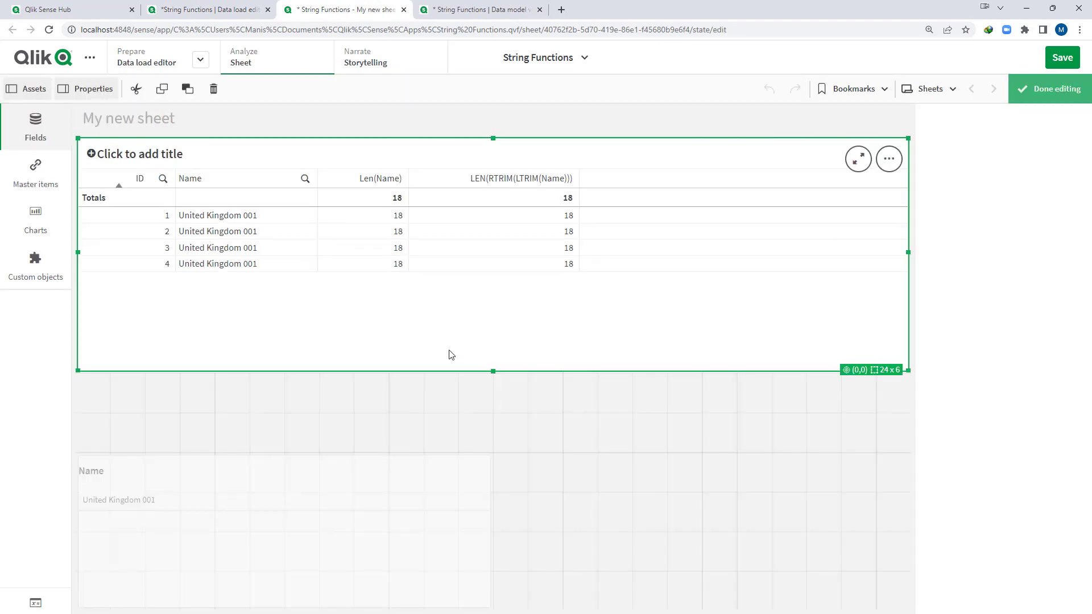
drag(110, 215, 399, 247)
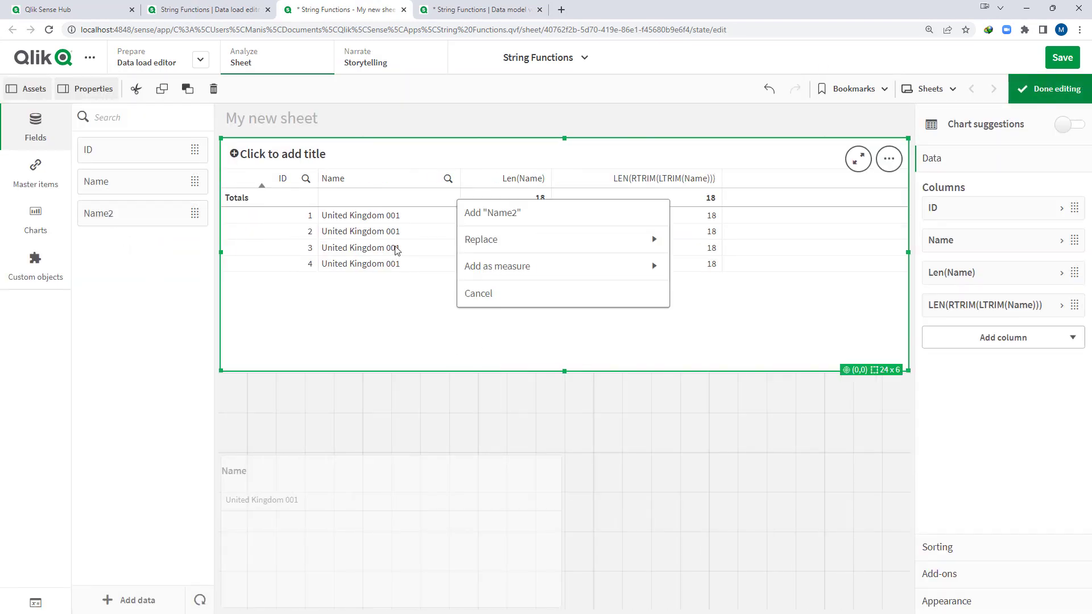
click(476, 225)
- Add a measure column with the expression LEN(Name2) to the table and finish editing the sheet
click(932, 376)
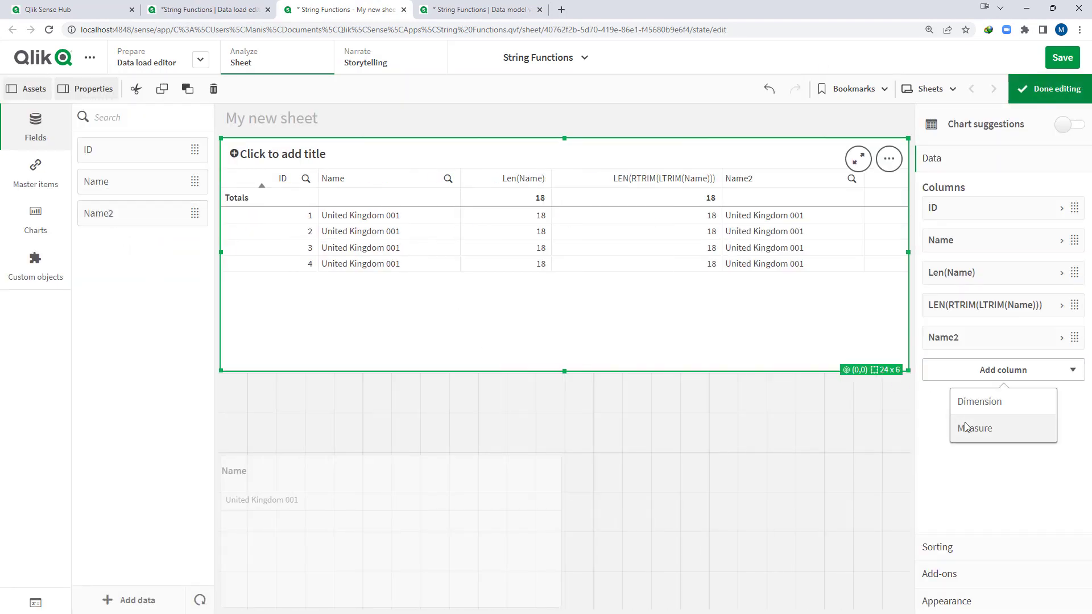
click(960, 419)
click(1066, 405)
text(LEN(NAME)
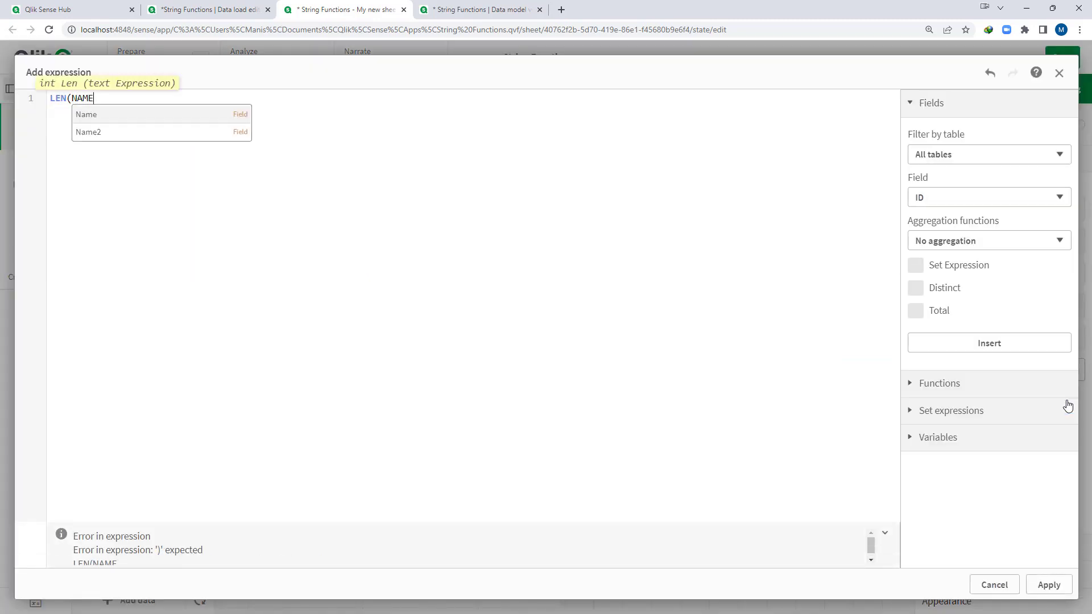
key(Down)
key(Return)
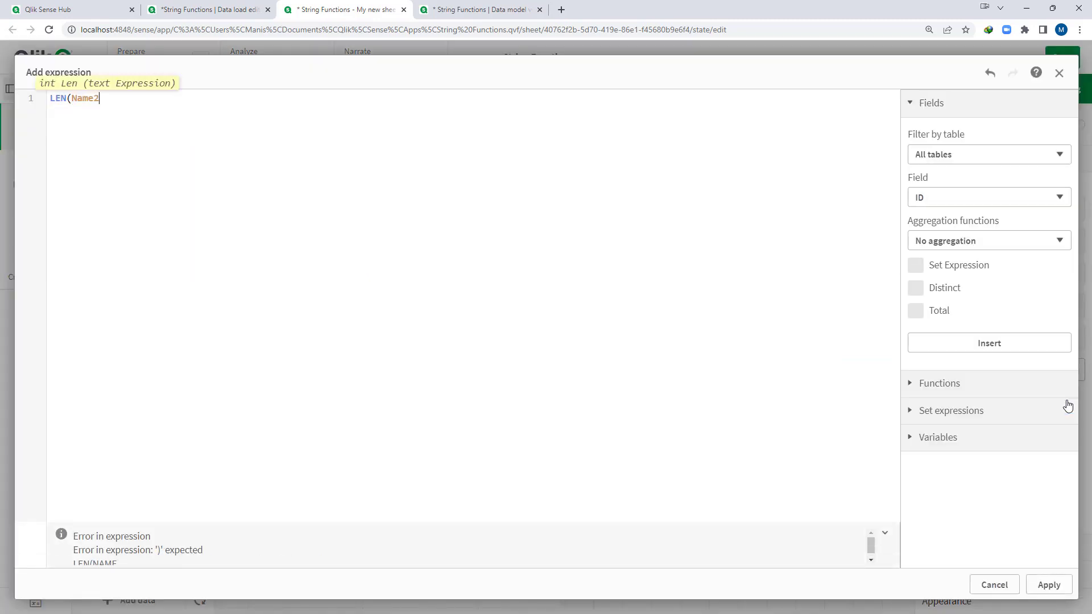
text())
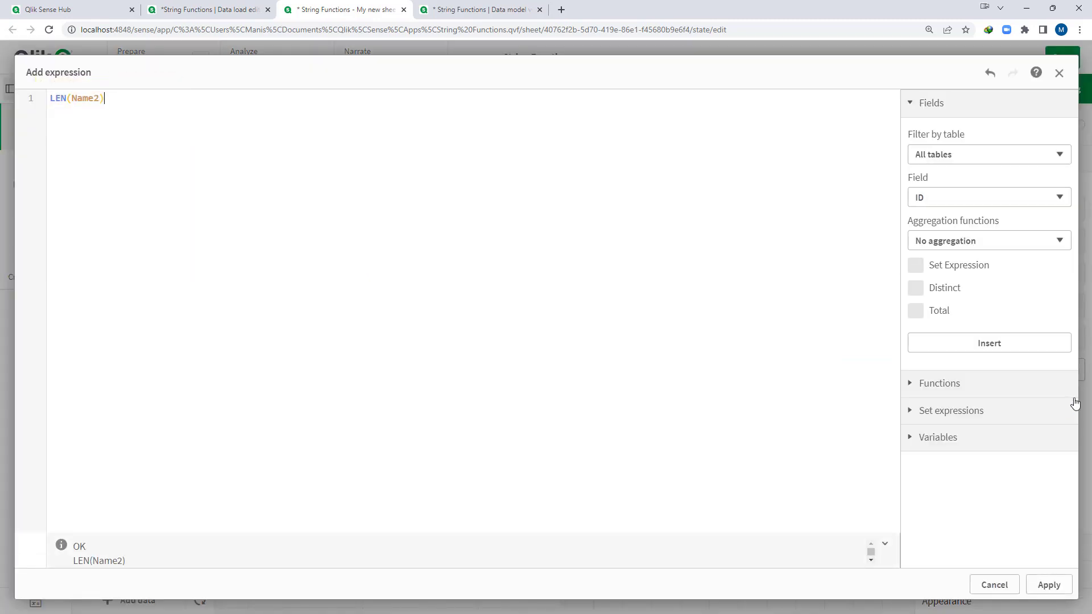
click(1049, 583)
click(1017, 91)
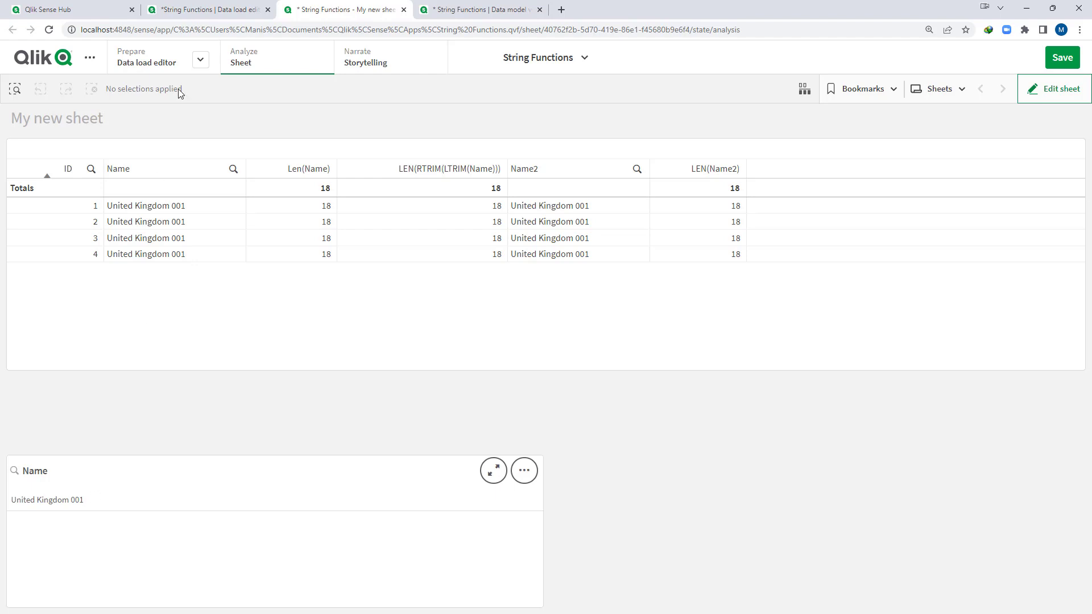
- Replace the RTRIM(LTRIM(Name)) and TRIM(Name) lines with the single line ",TRIM(Name) as Name" in the load script and reload the data
click(199, 12)
click(729, 534)
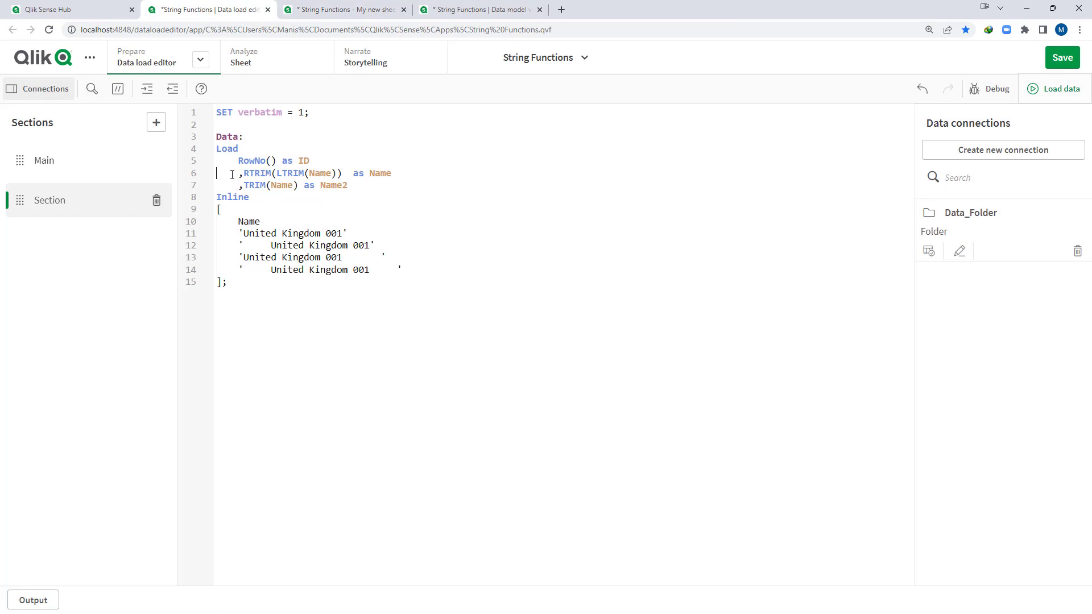
key(shift+Down)
key(Delete)
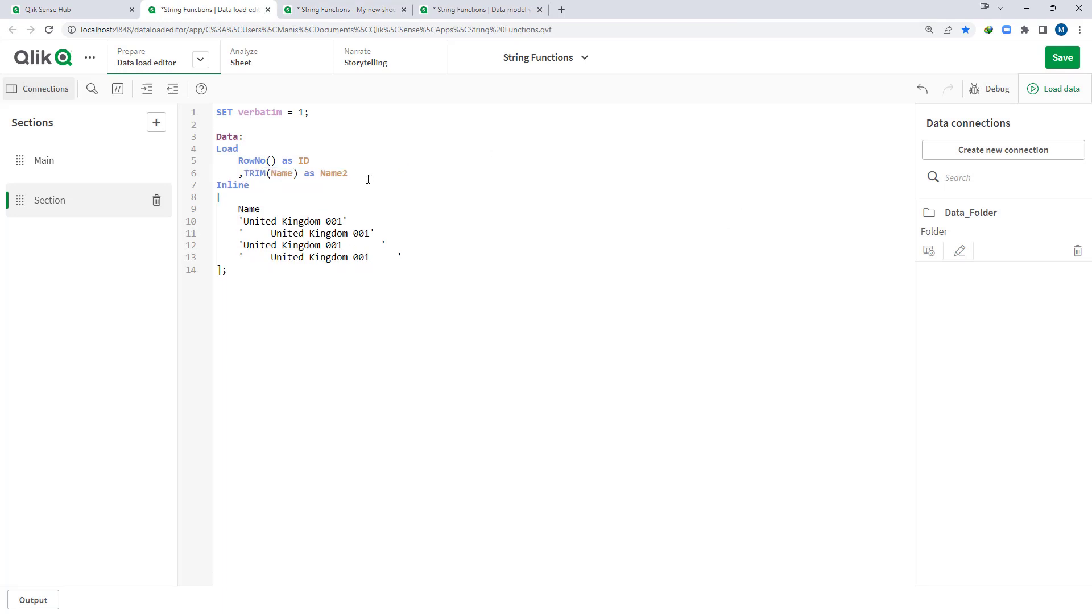
click(1052, 91)
- Remove the invalid dimension, LEN(RTRIM(LTRIM(Name))) and LEN(Name2) columns from the sheet's table and finish editing
click(373, 11)
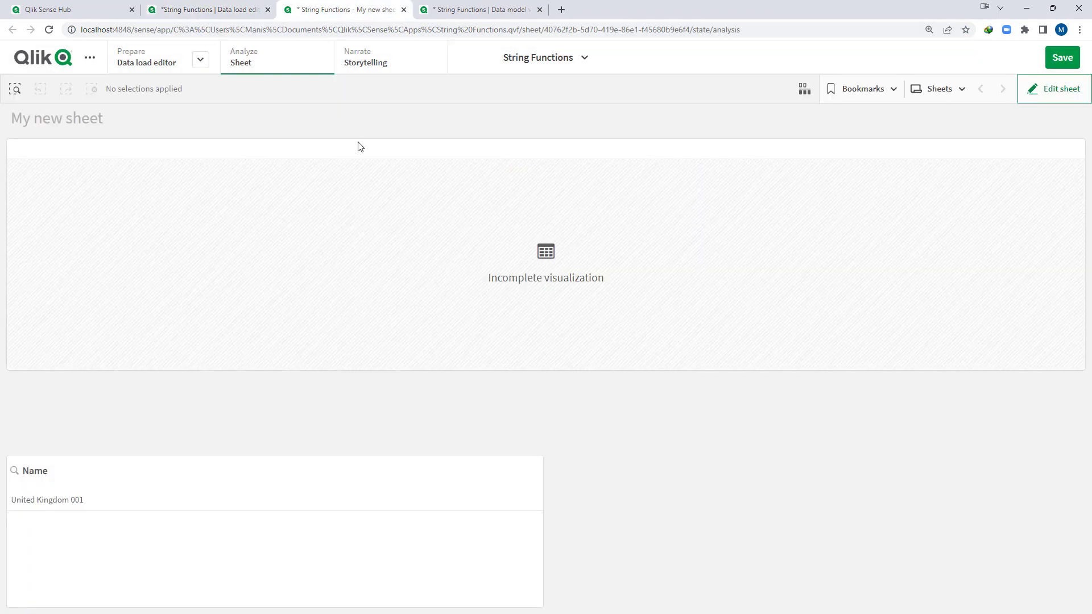
click(1030, 94)
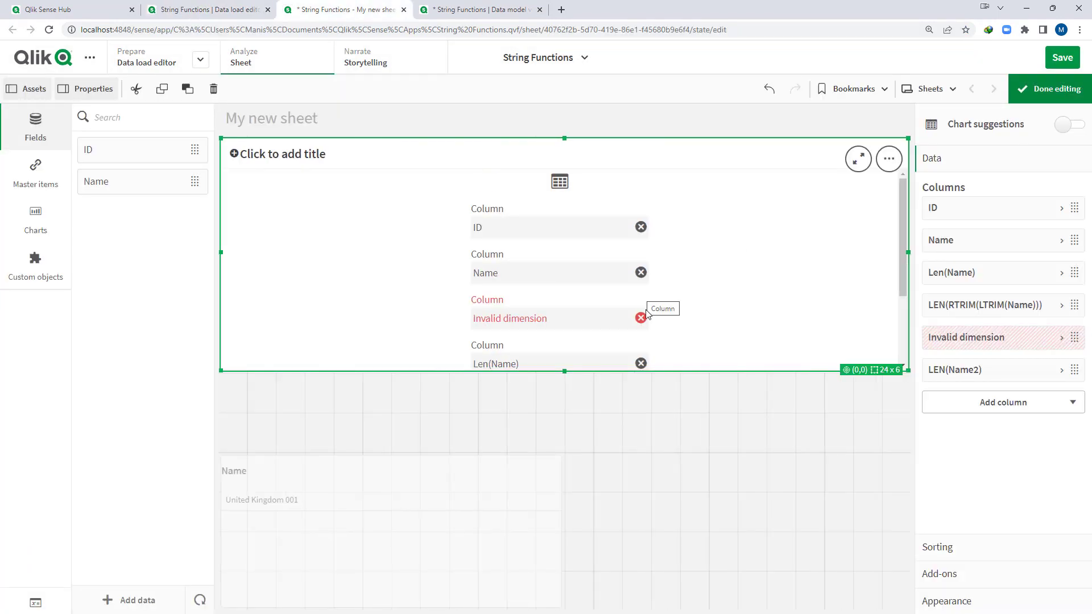
click(641, 318)
right_click(967, 339)
click(875, 324)
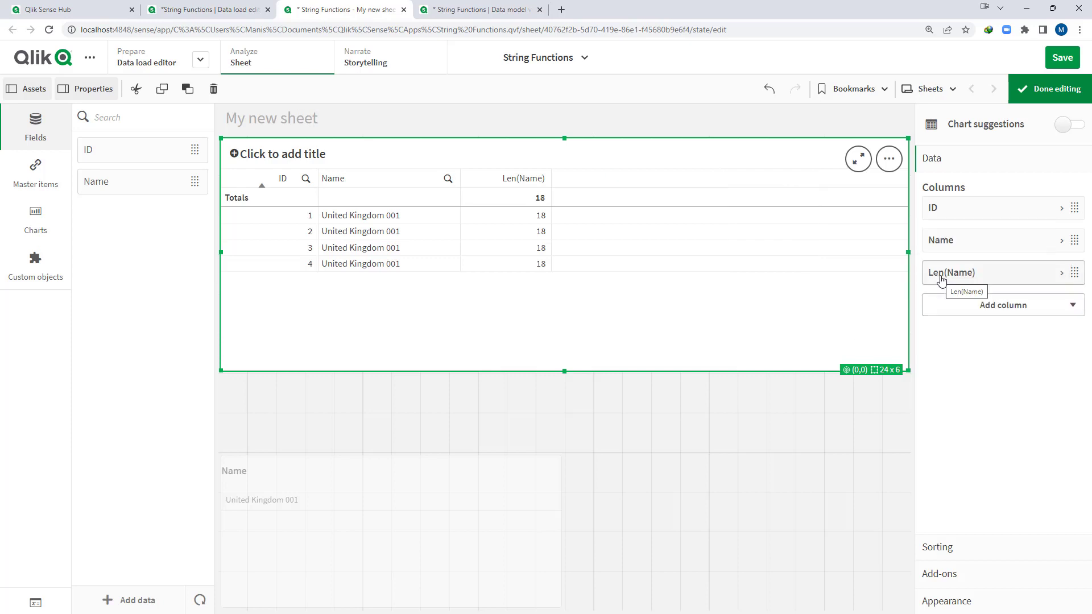
click(1020, 89)
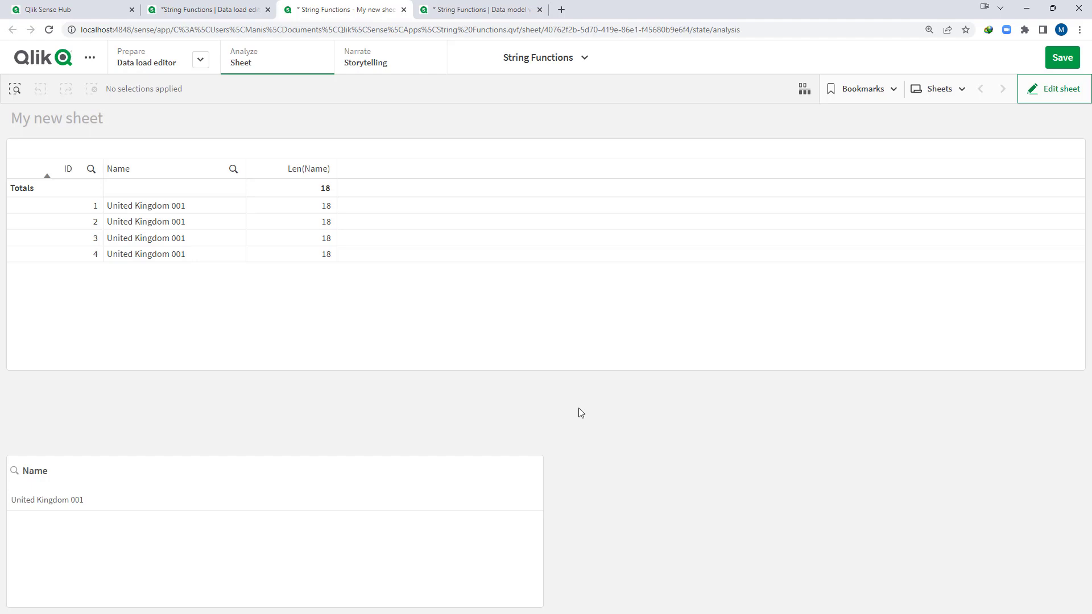
- Close the load progress report and comment out the whole script in the section named Section
click(214, 12)
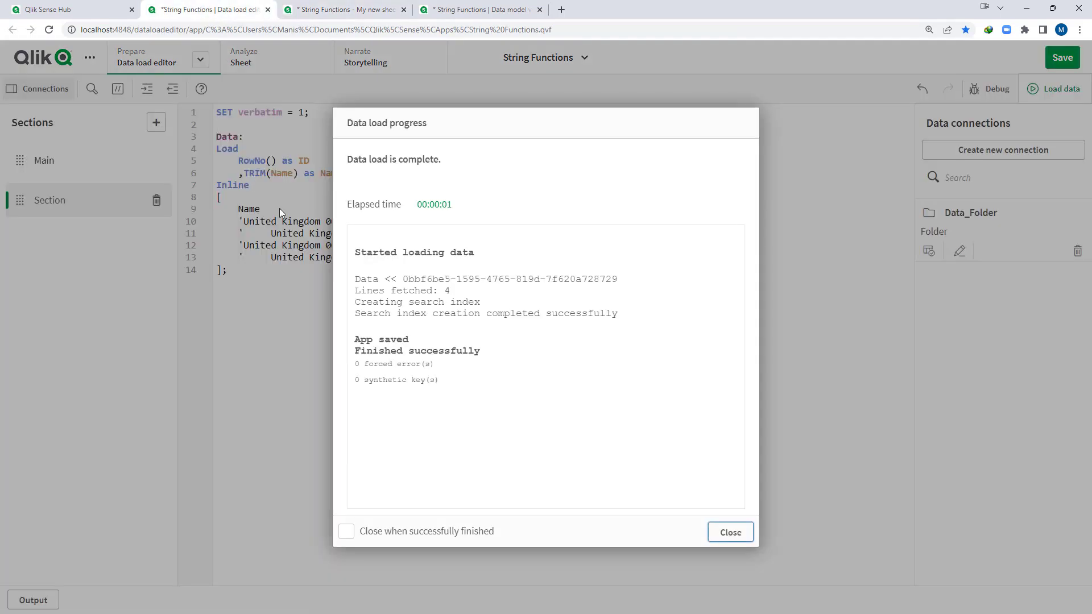
click(717, 532)
key(ctrl+a)
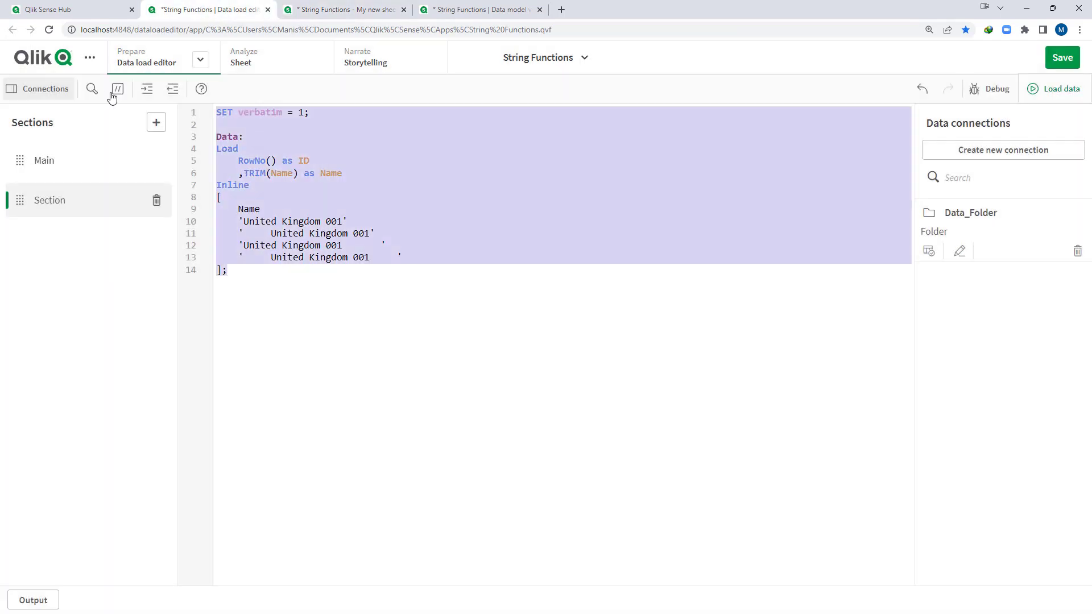
click(117, 89)
- Insert a load script for the Data sheet of TRIM functions.xlsx from Data_Folder at the end of the Main section
click(55, 171)
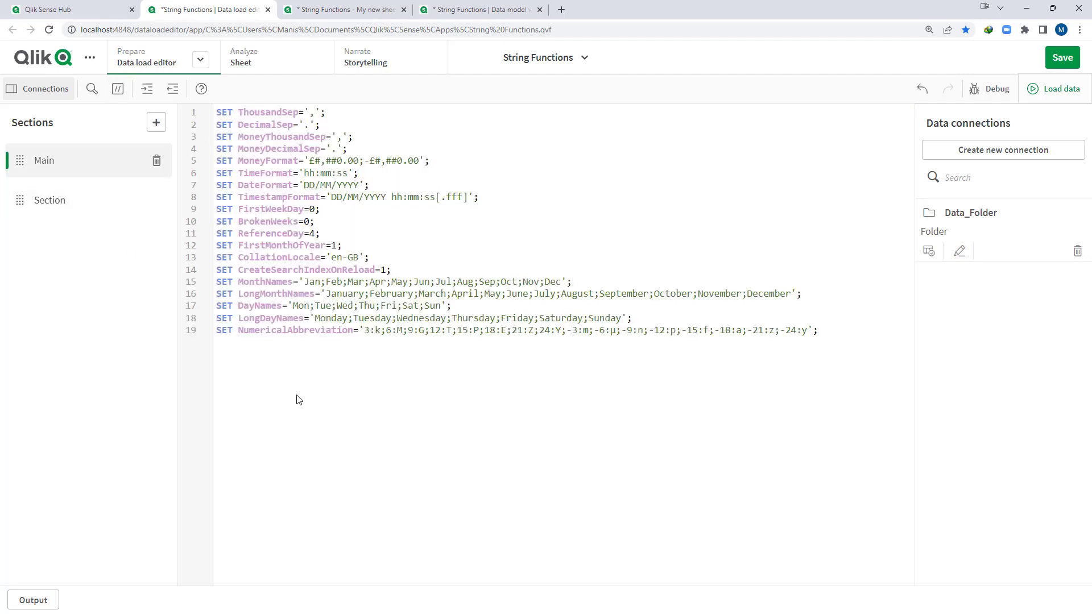
key(Return)
click(928, 251)
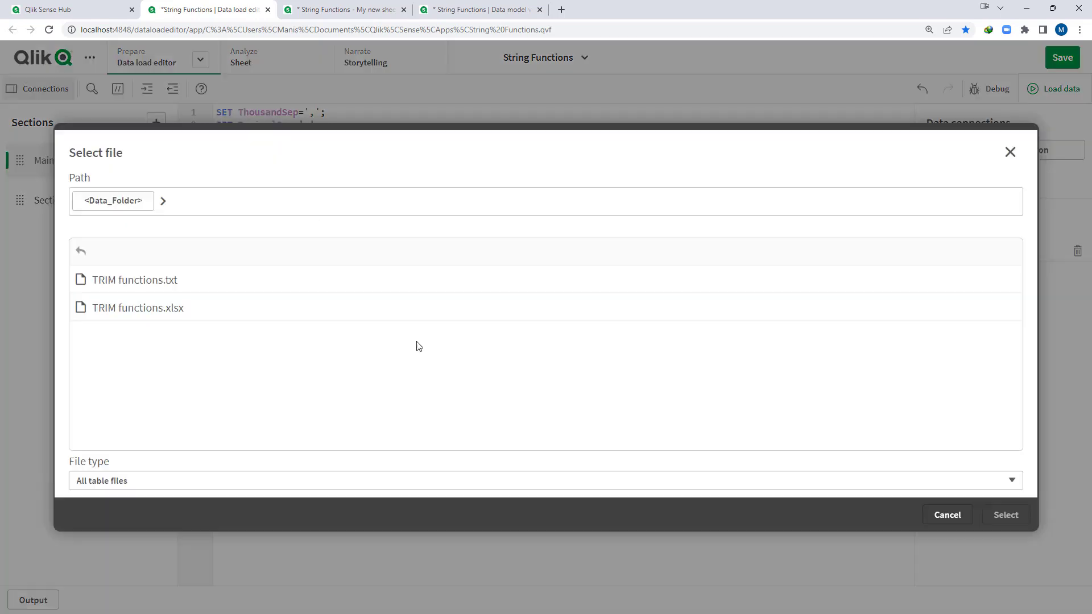
click(131, 316)
click(1003, 515)
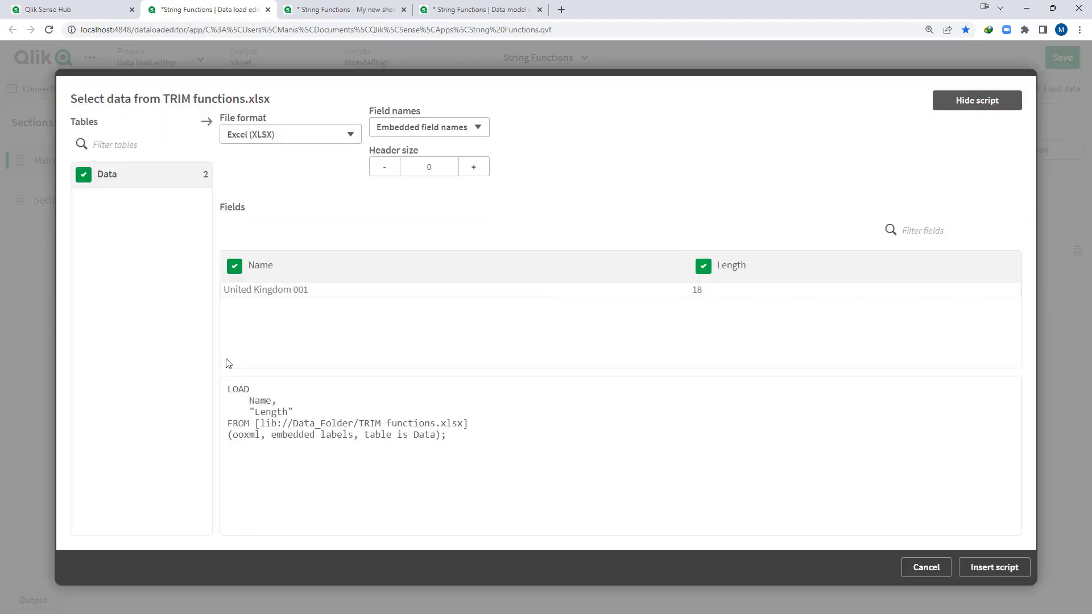
click(978, 566)
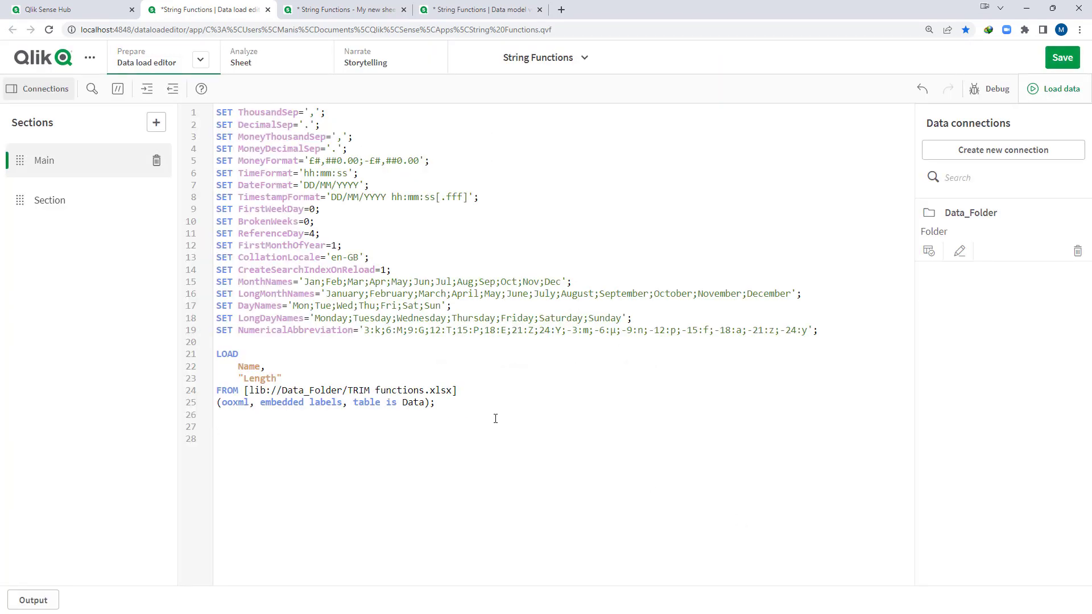
- Label the Excel load statement "Data:" and reload the data, checking the table on the sheet
key(Return)
text(D)
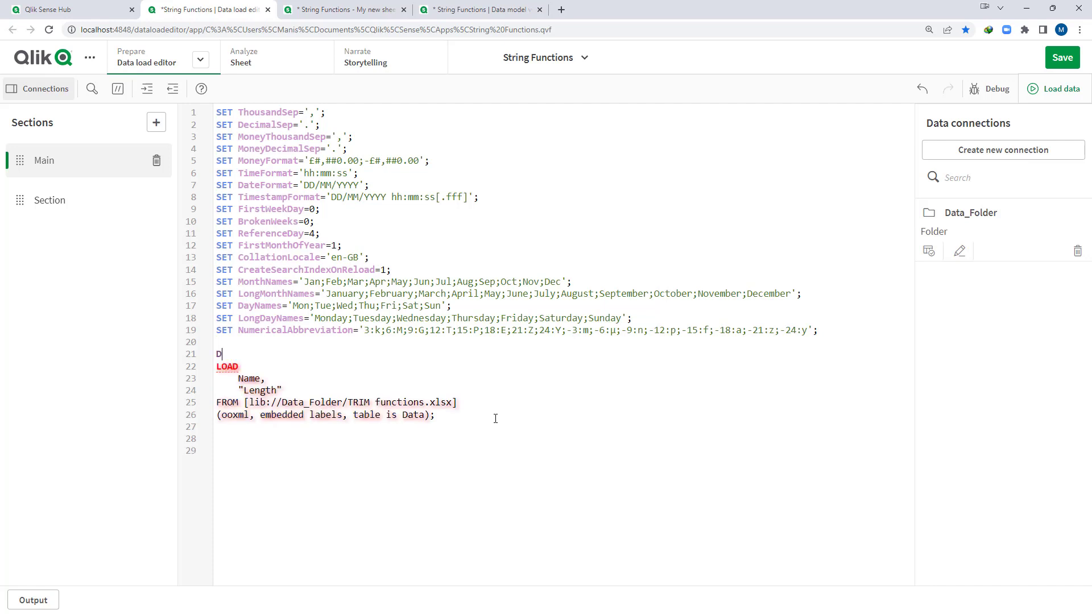
text(ata:)
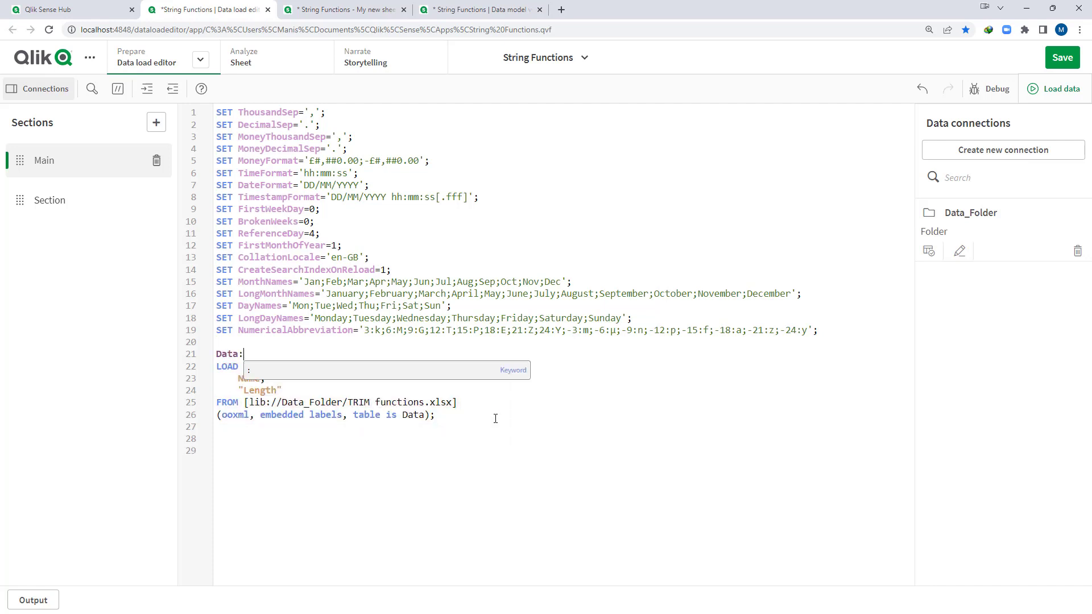
click(383, 474)
click(1057, 88)
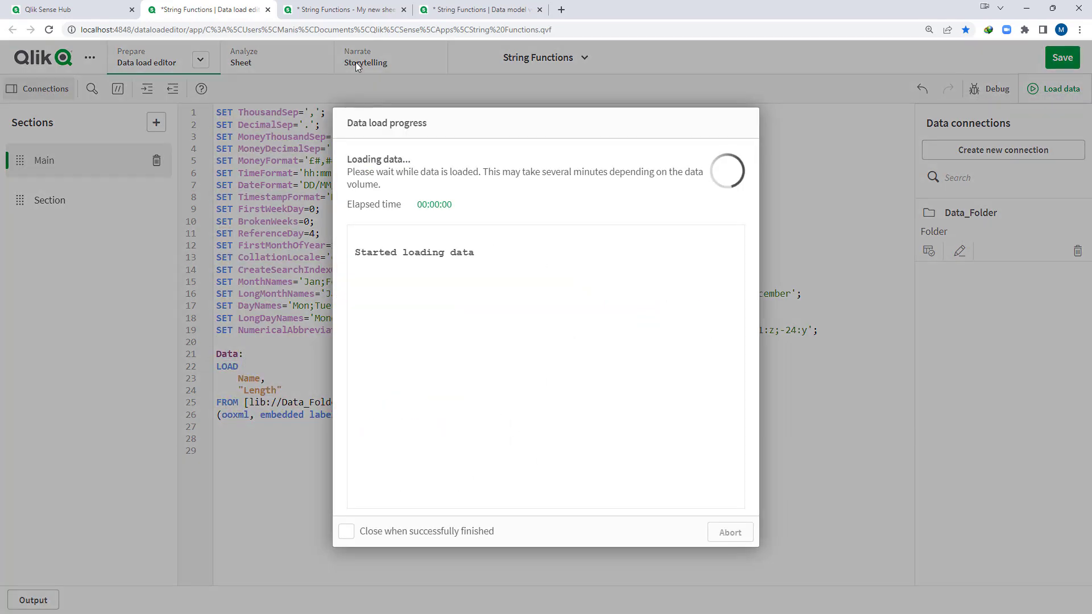
click(348, 10)
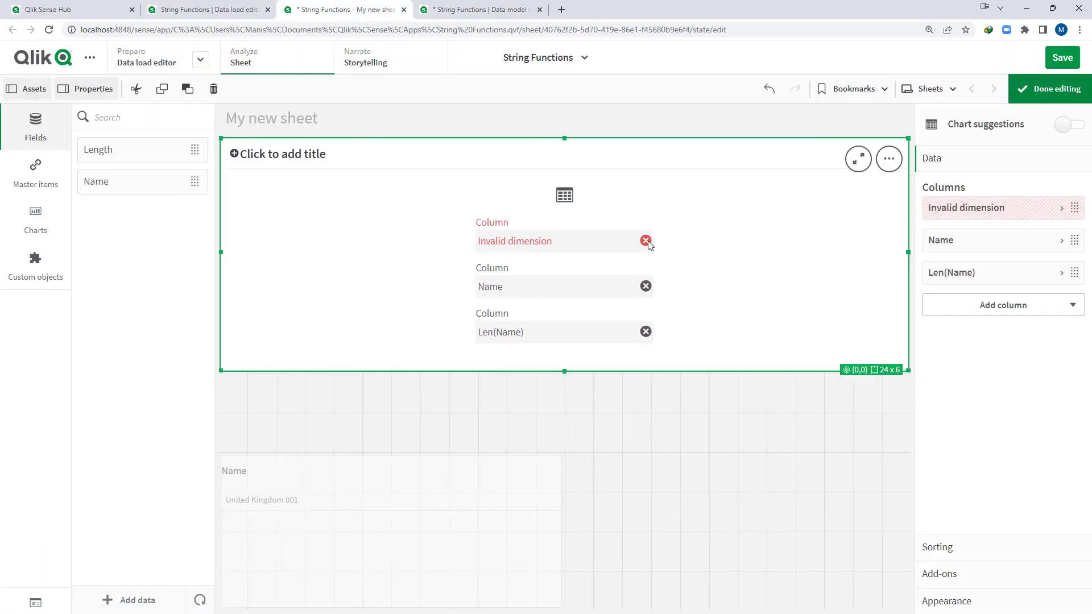
click(1048, 94)
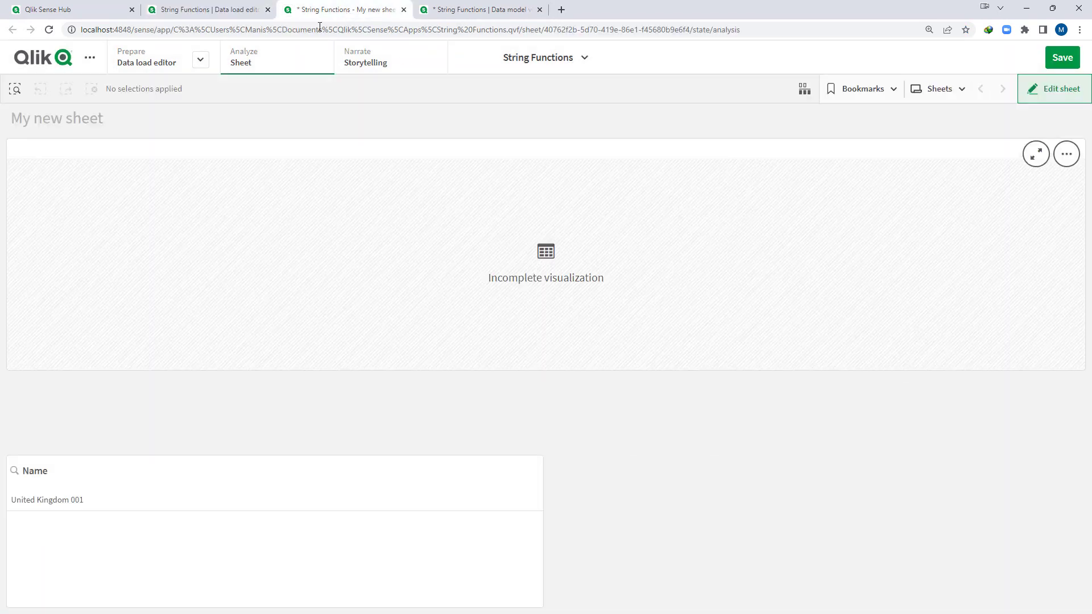
- Insert the field line "RowNo() as ID," above Name in the Excel load statement and reload the data
click(234, 12)
click(726, 535)
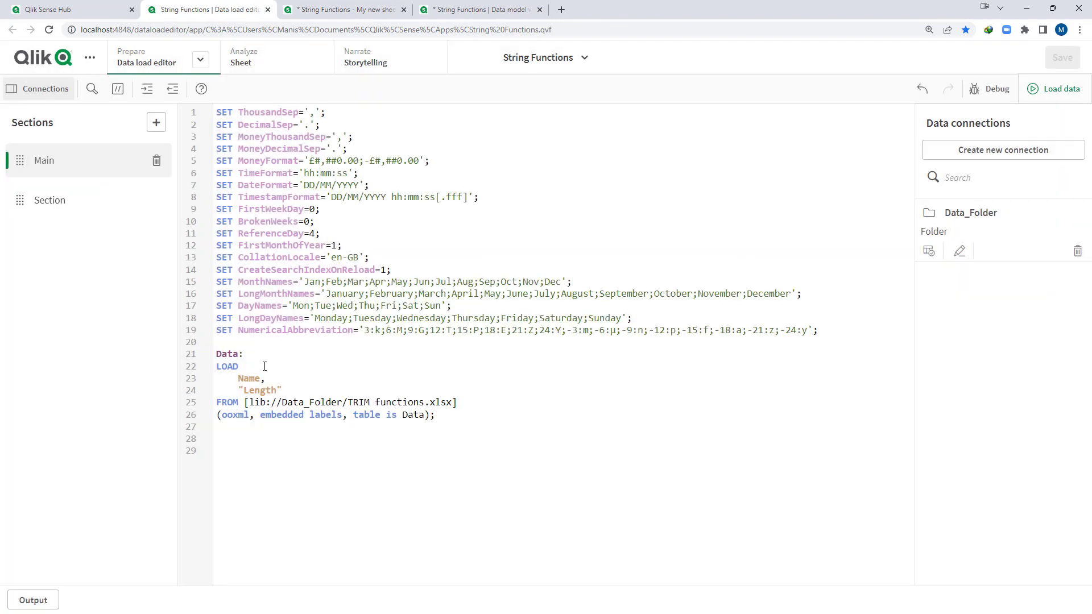
key(Return)
text(RowN)
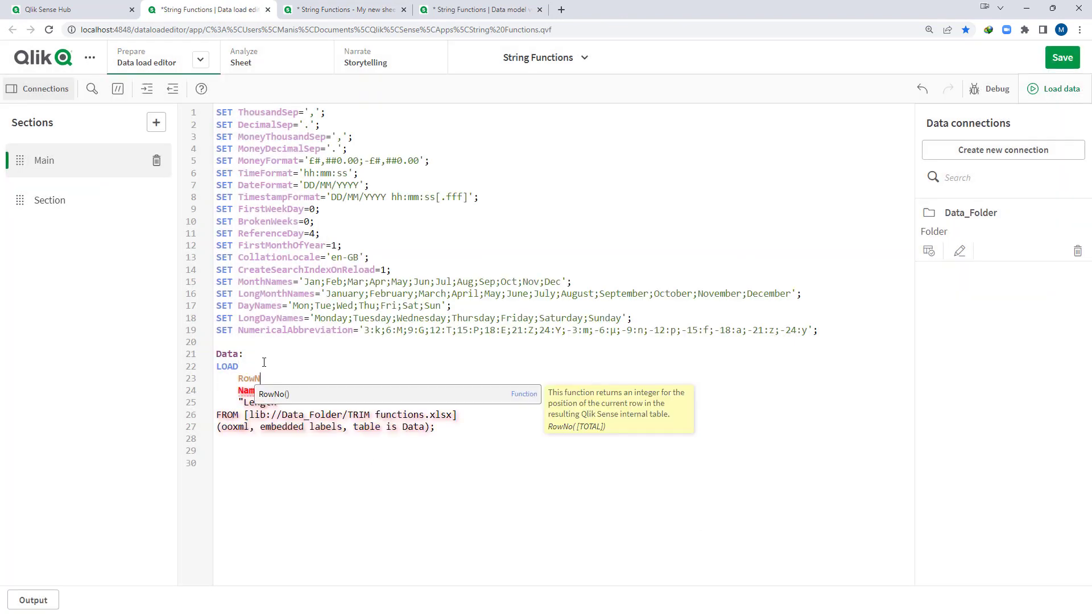
key(Return)
text(as ID)
key(Down)
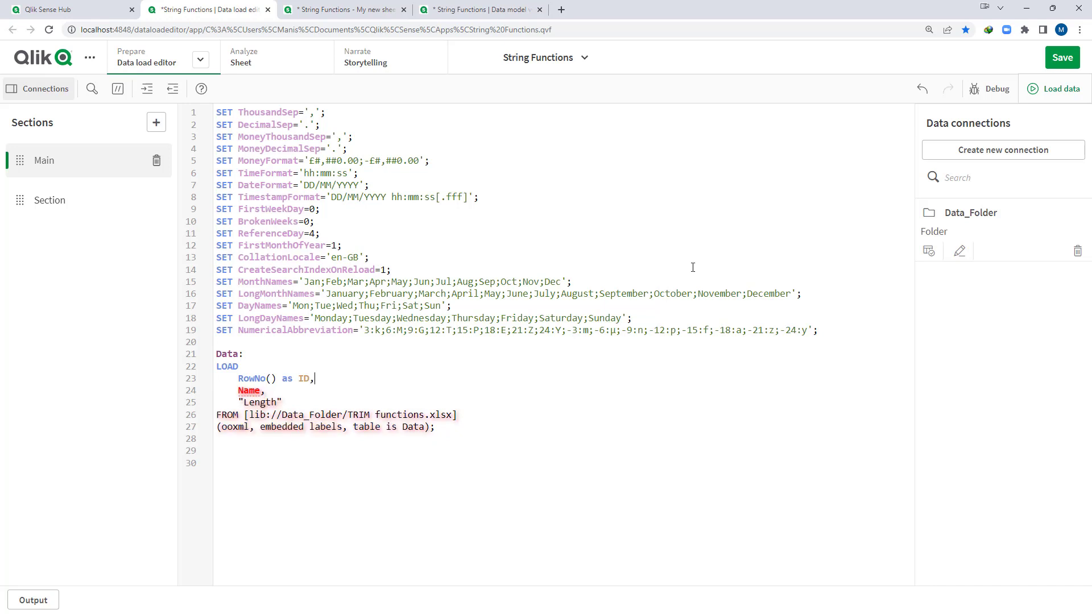
click(1057, 89)
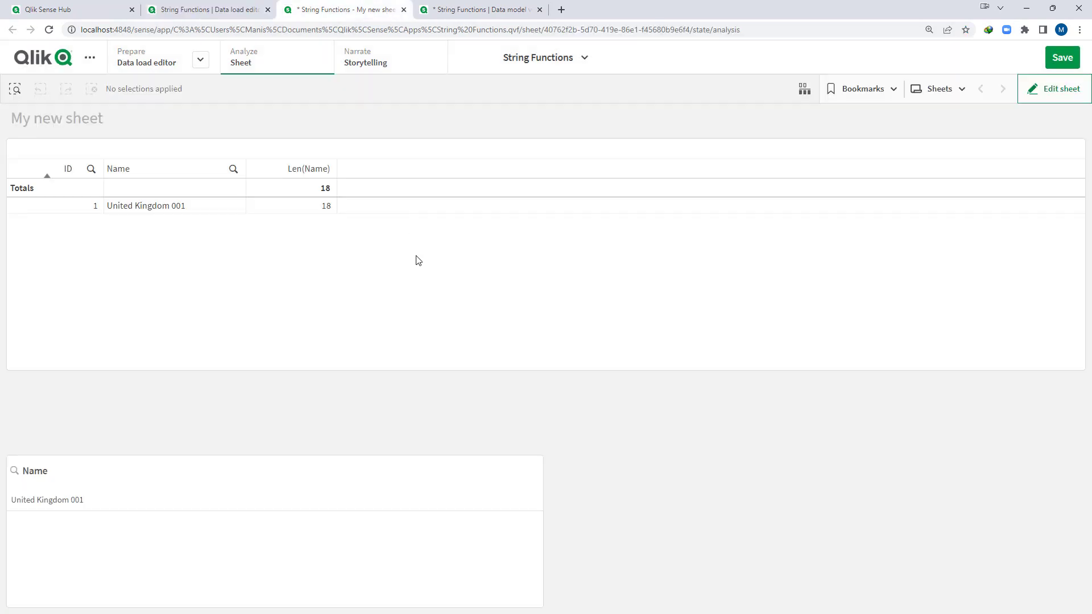
click(386, 16)
- Switch to the TRIM functions.xlsx workbook in Excel and enter United Kingdom 001 with leading spaces and length 20 in row 3
key(alt+Tab)
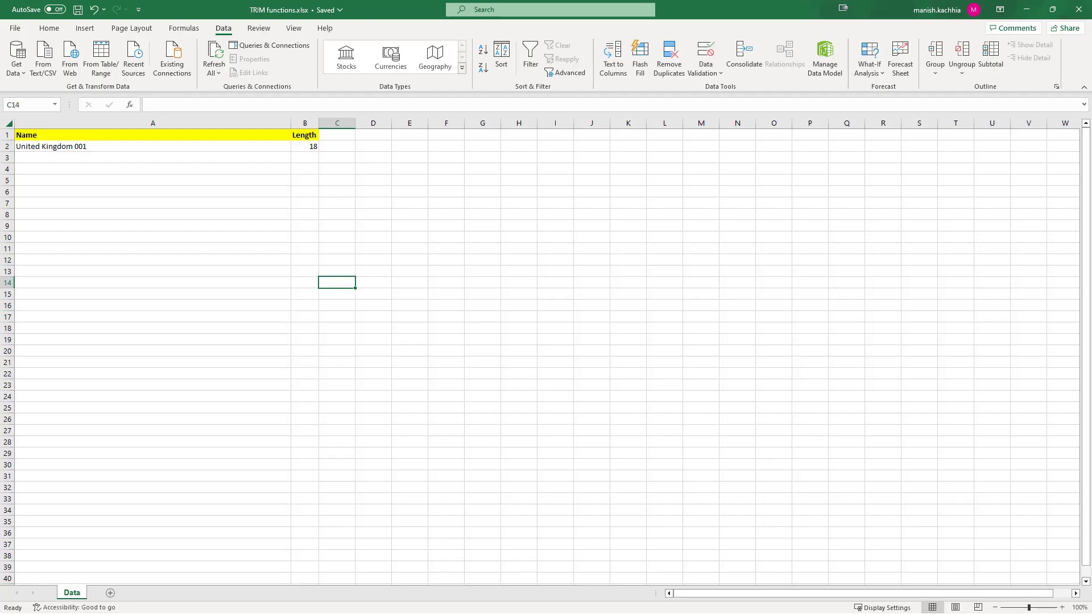
click(87, 158)
text(United Kingdom 001	20)
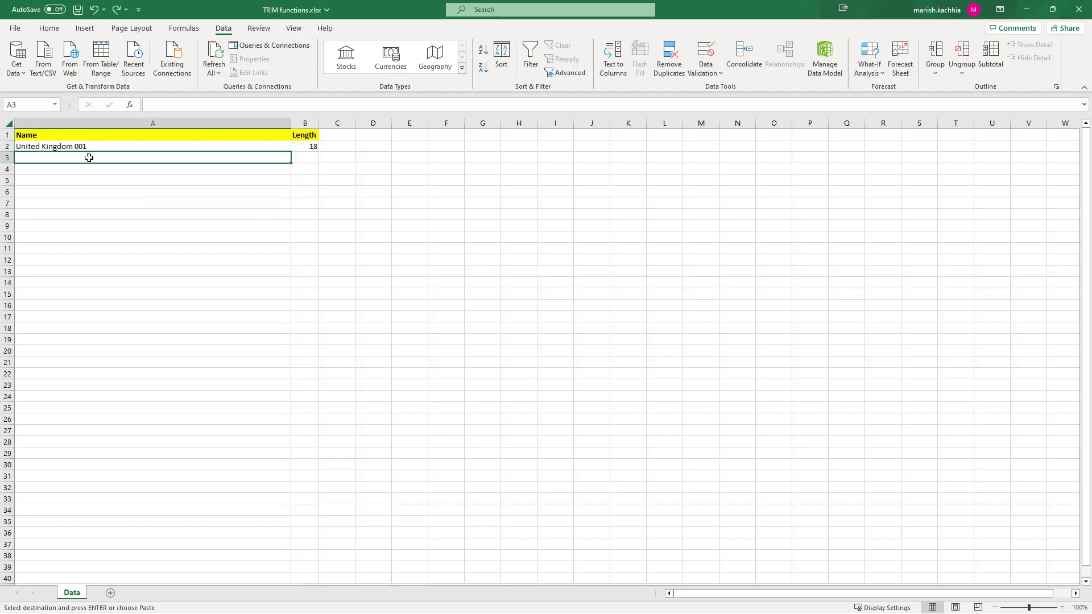
key(Down)
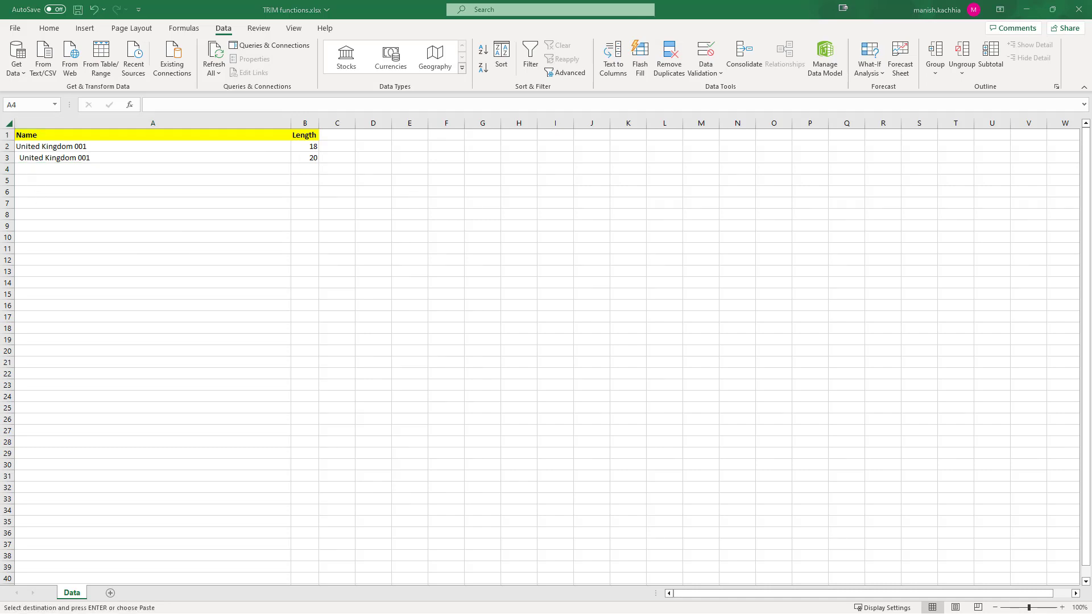
- Enter United Kingdom 001 with trailing spaces and length 20 in row 4, comparing its spacing with row 3
click(79, 169)
text(United Kingdom 001	20)
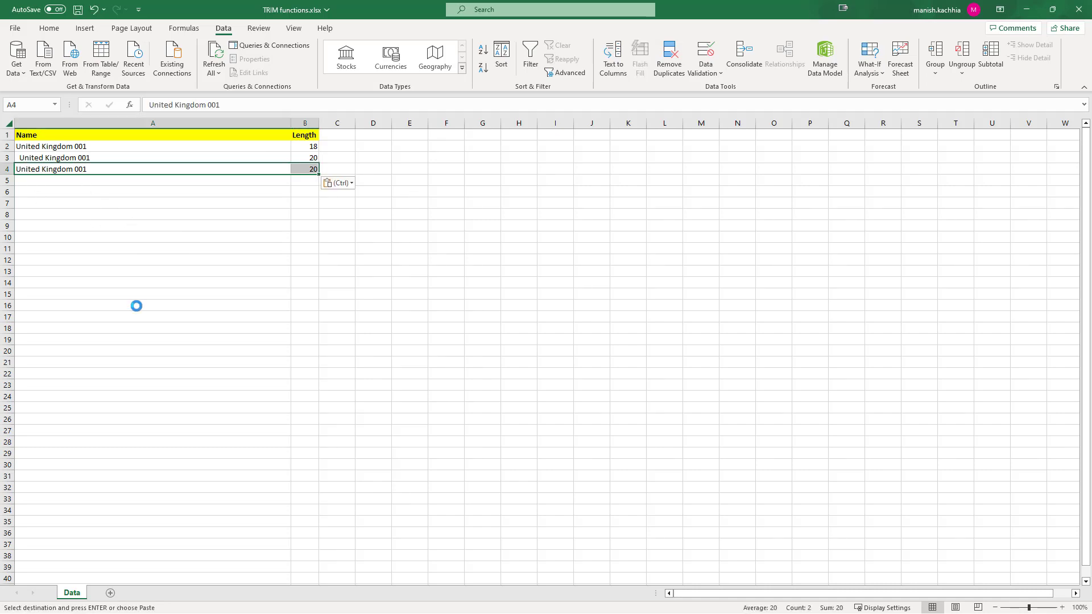
key(F2)
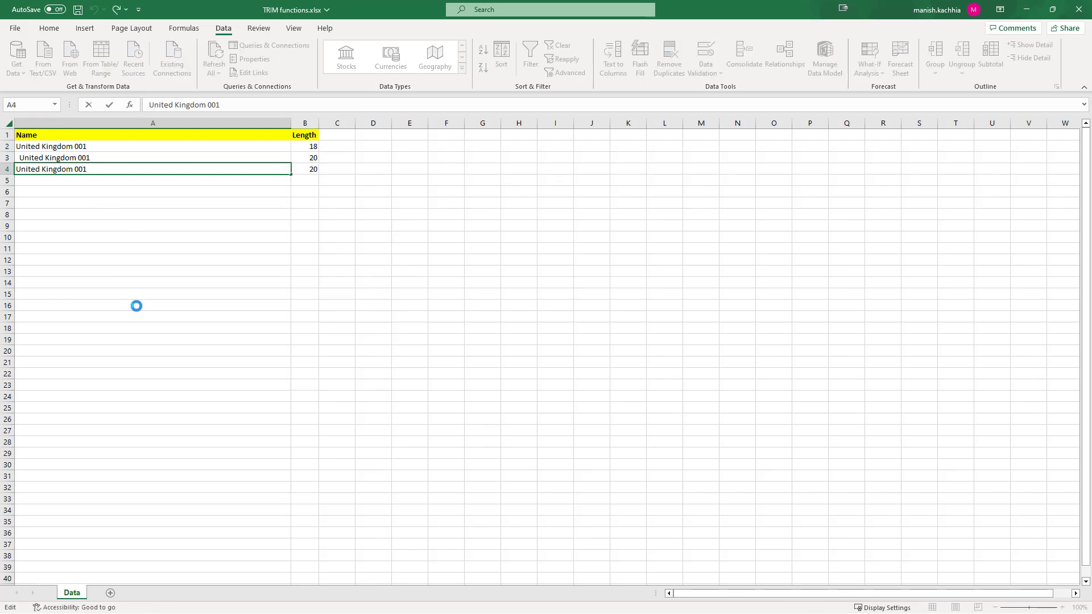
key(Escape)
key(Up)
key(F2)
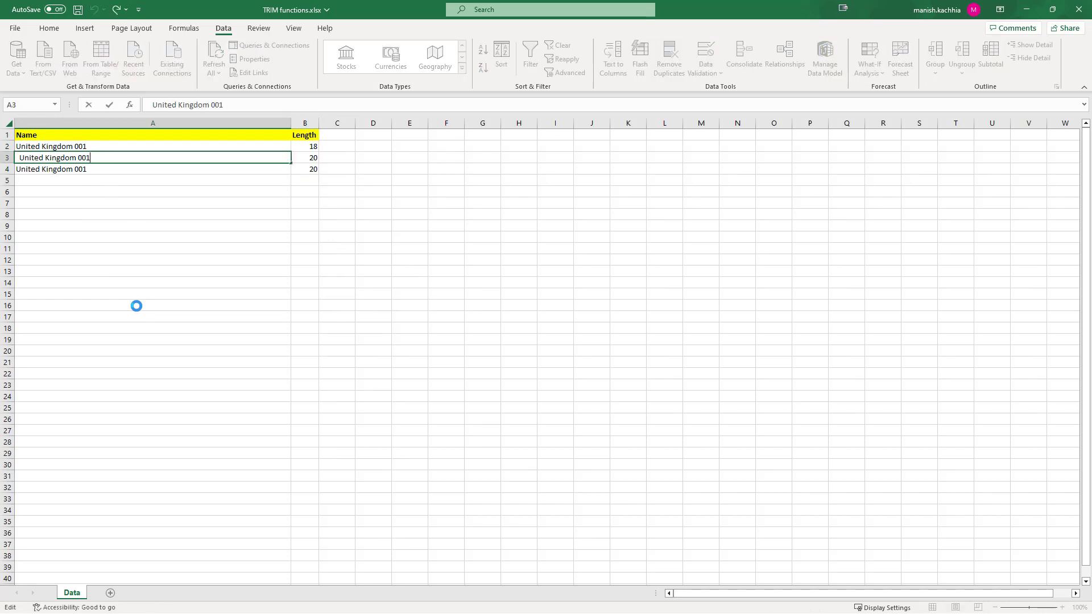
key(Return)
key(Return)
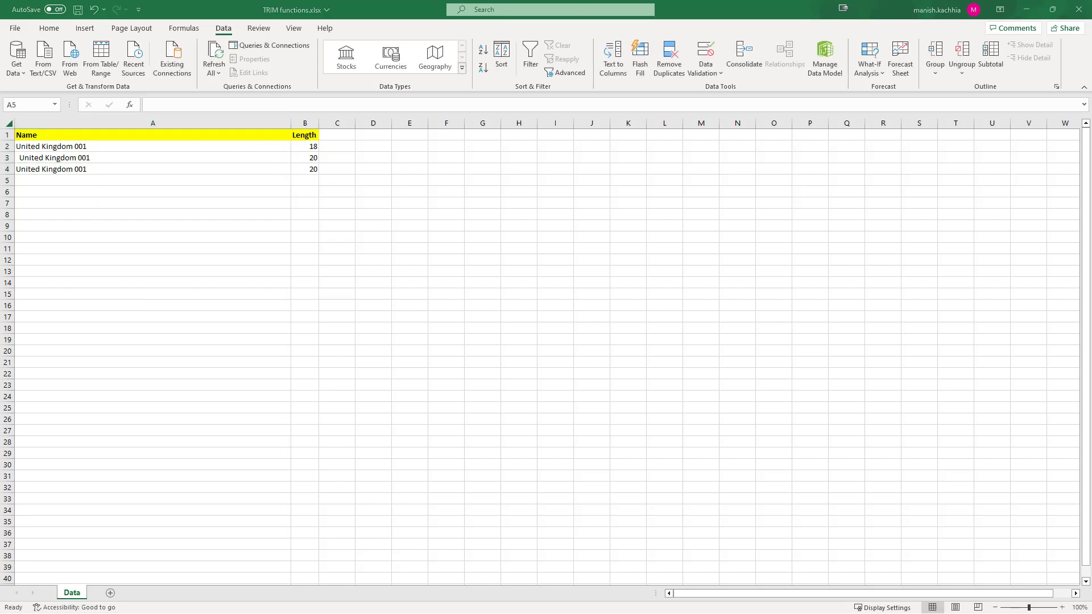
- Enter United Kingdom 001 with leading and trailing spaces and length 22 in row 5, and save the workbook
key(ctrl+c)
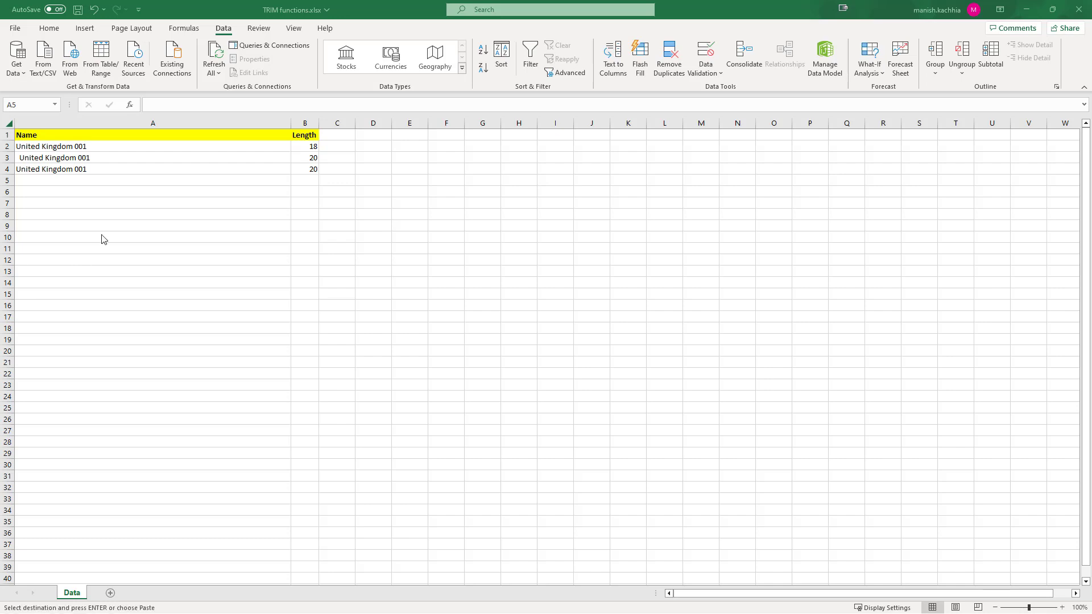
key(ctrl+v)
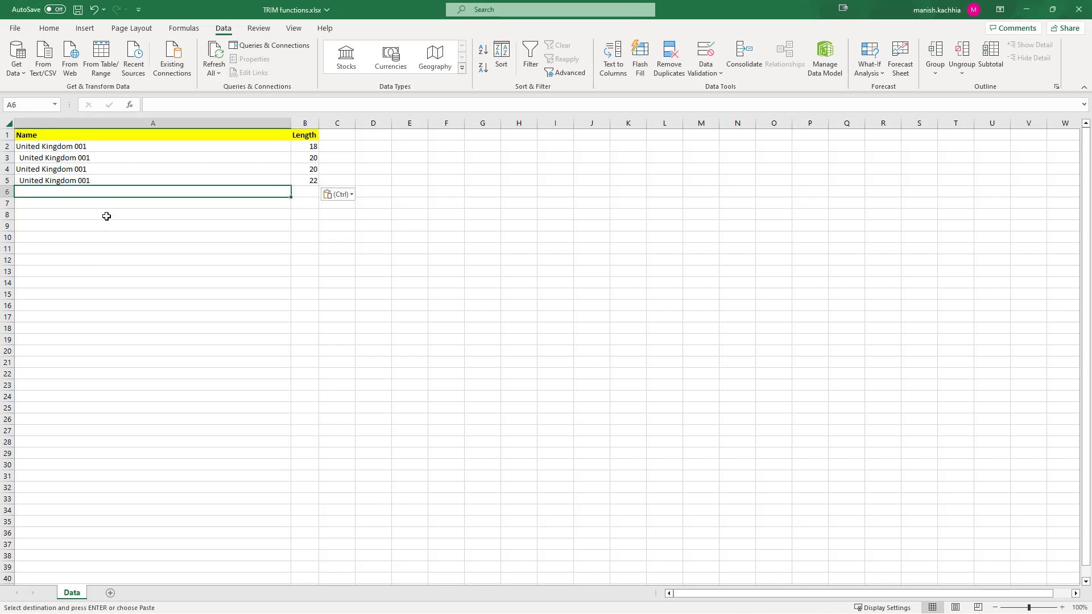
key(Return)
key(F2)
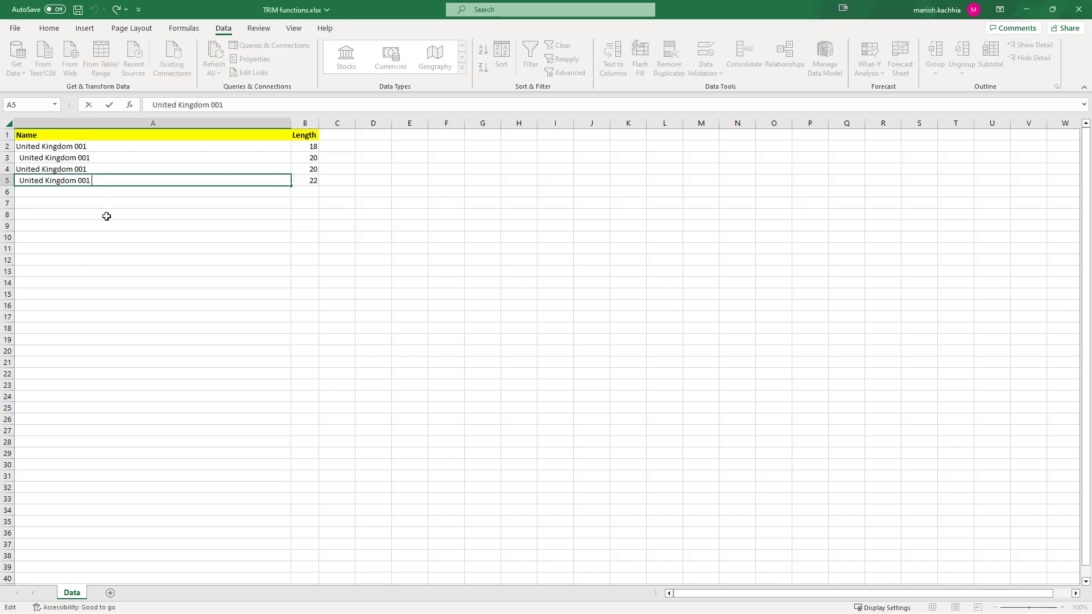
key(Escape)
key(ctrl+s)
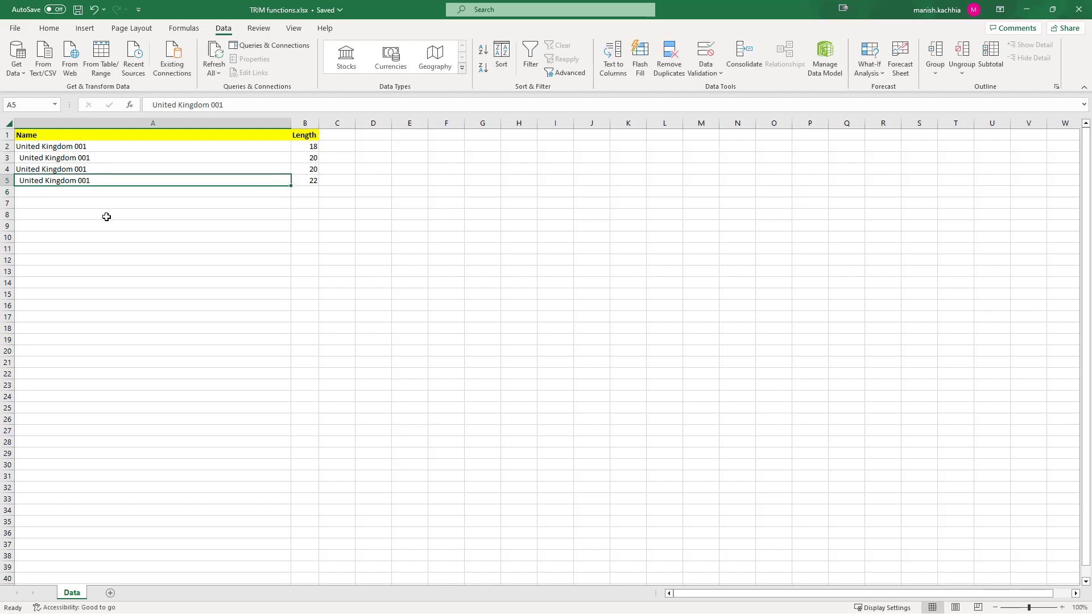
- Switch back to Qlik Sense and reload the updated Excel data, checking the Len(Name) column on the sheet
click(1026, 9)
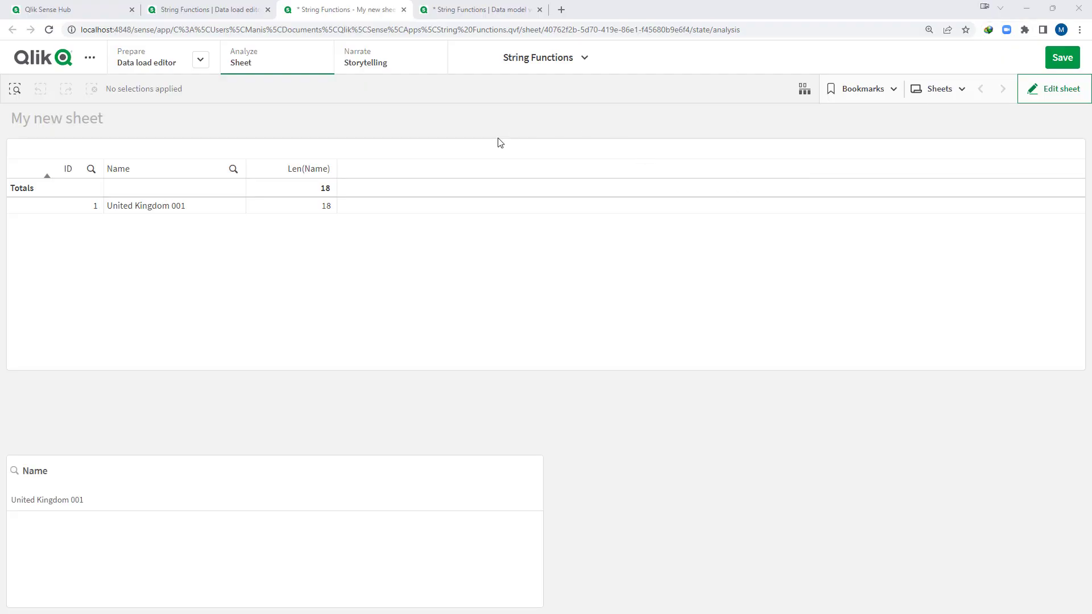
click(224, 8)
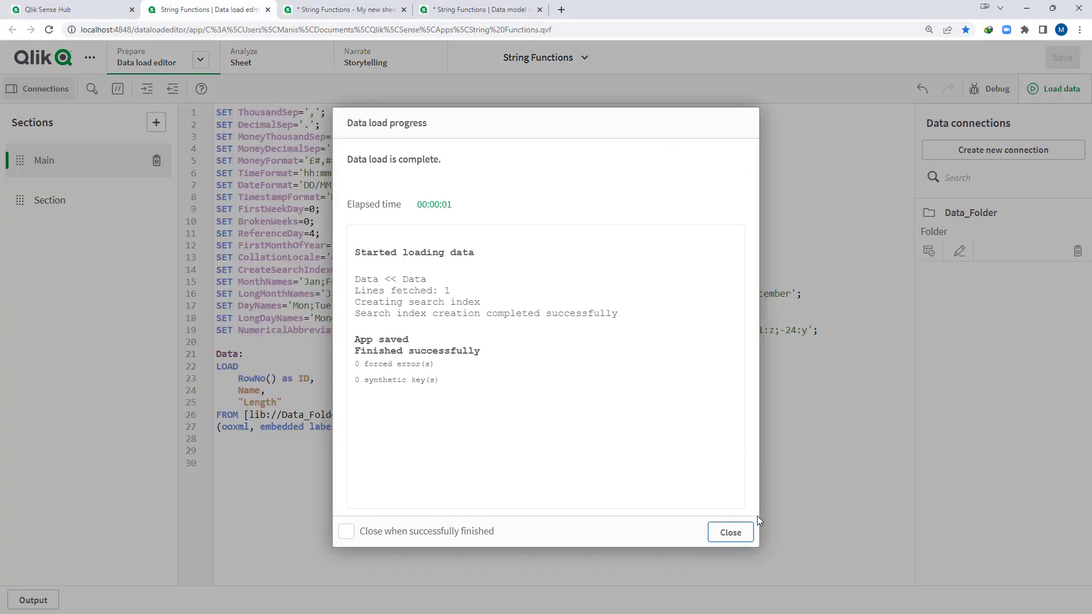
click(731, 533)
click(1054, 89)
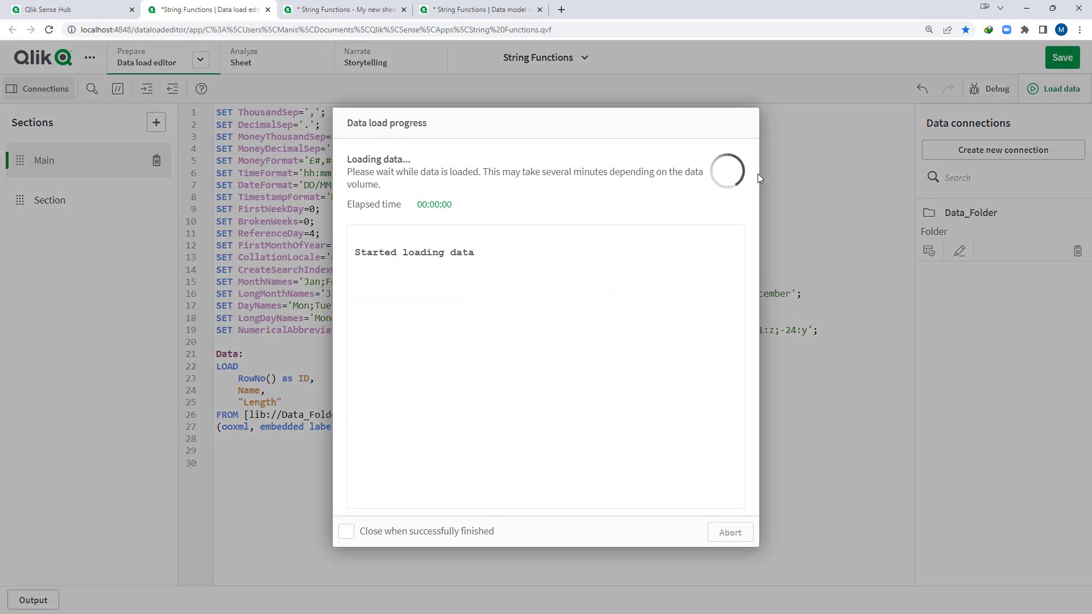
click(360, 13)
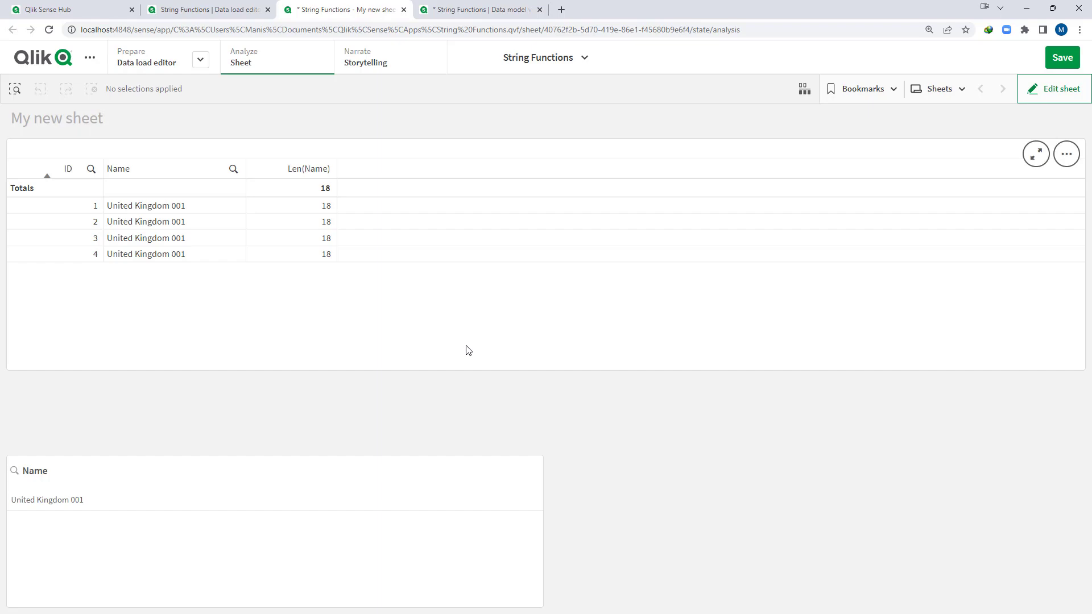
click(223, 19)
click(730, 532)
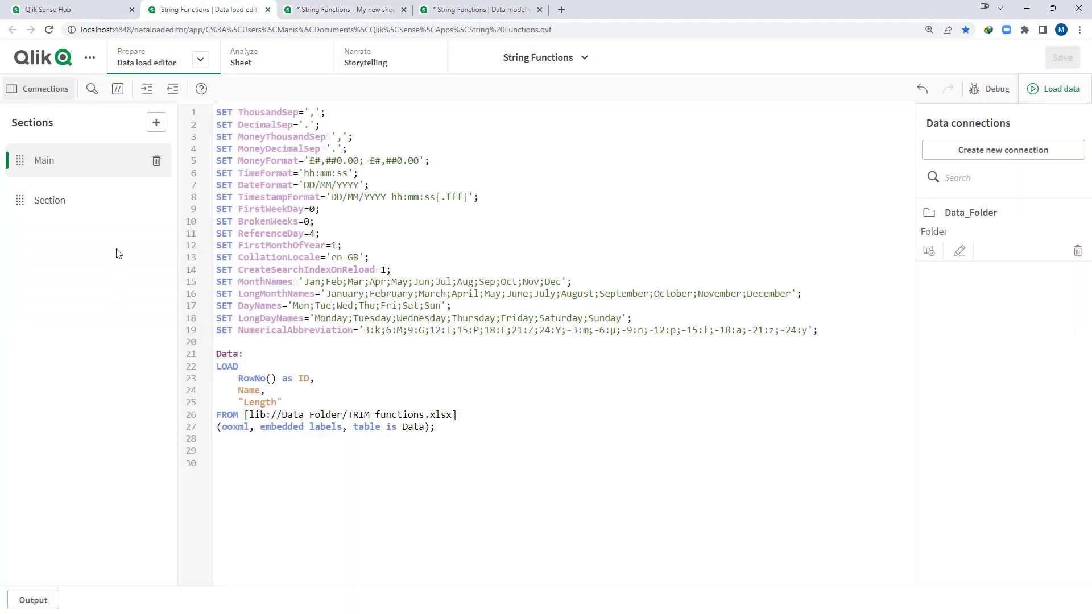
- Copy "SET verbatim = 1;" from the commented script in Section into Main, on its own line above the Data label
click(57, 200)
drag(236, 114, 326, 113)
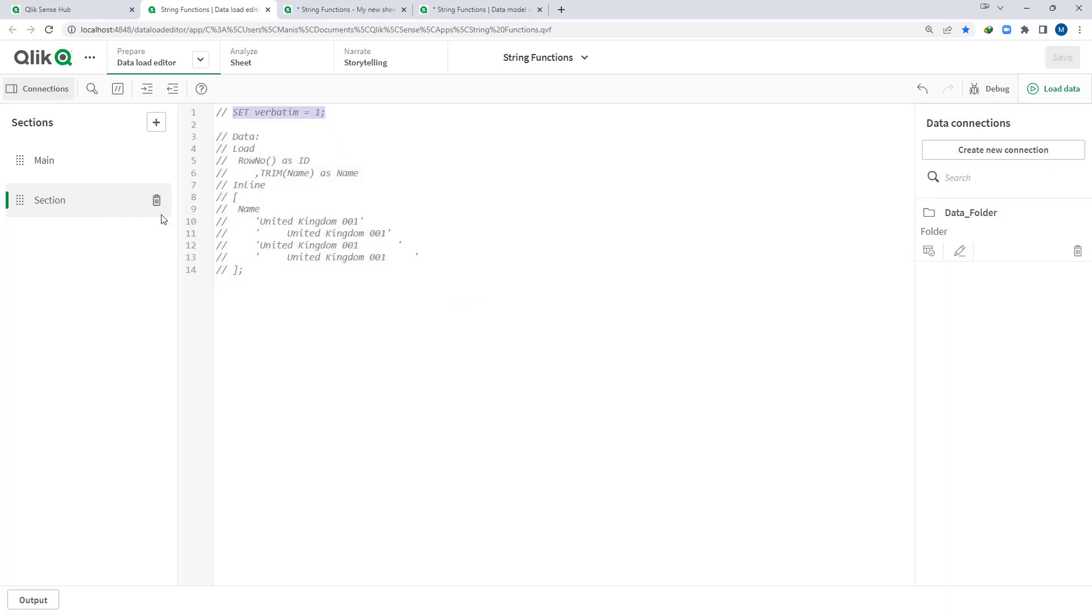
click(57, 163)
click(236, 339)
key(Return)
key(ctrl+v)
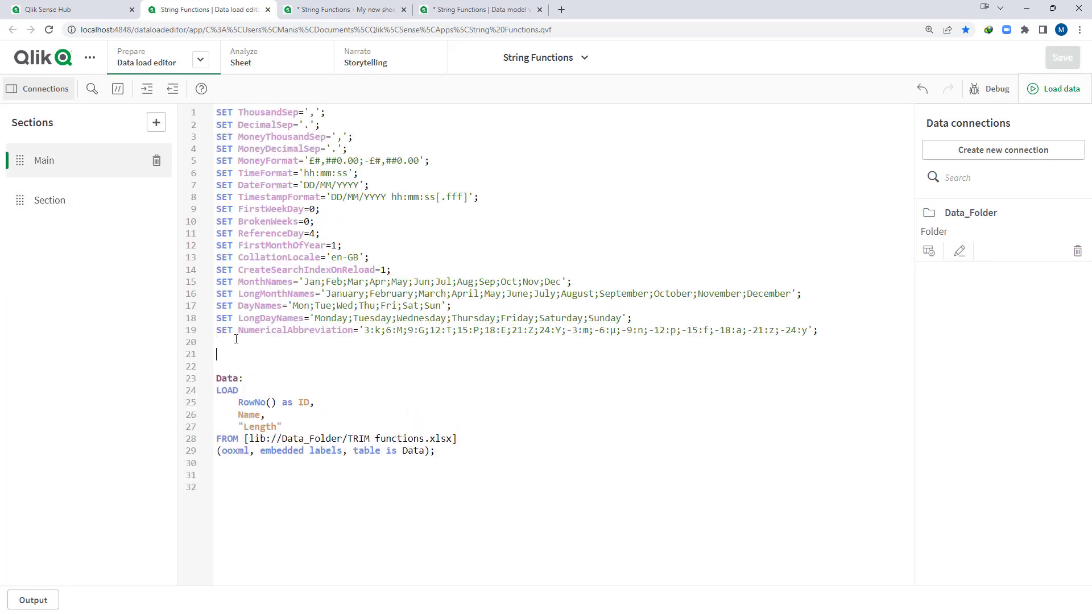
key(Delete)
key(Return)
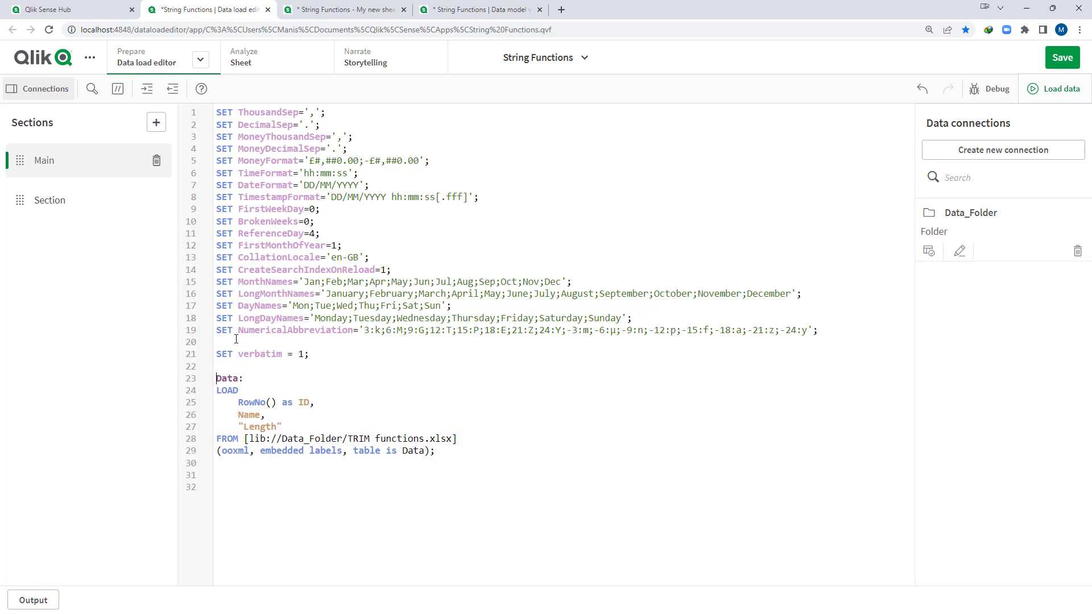
shift+click(310, 353)
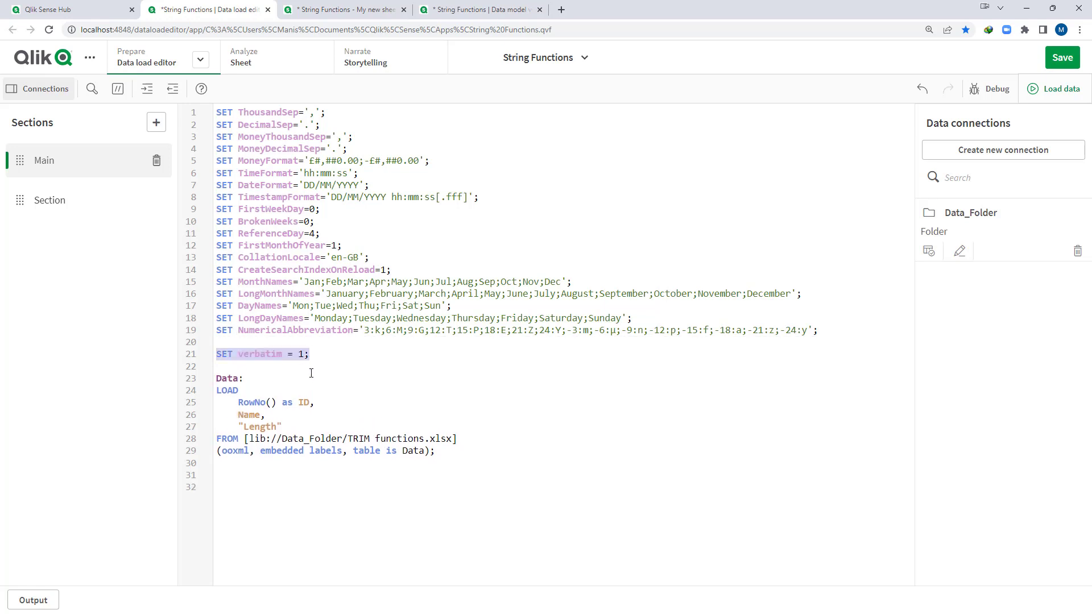
click(311, 369)
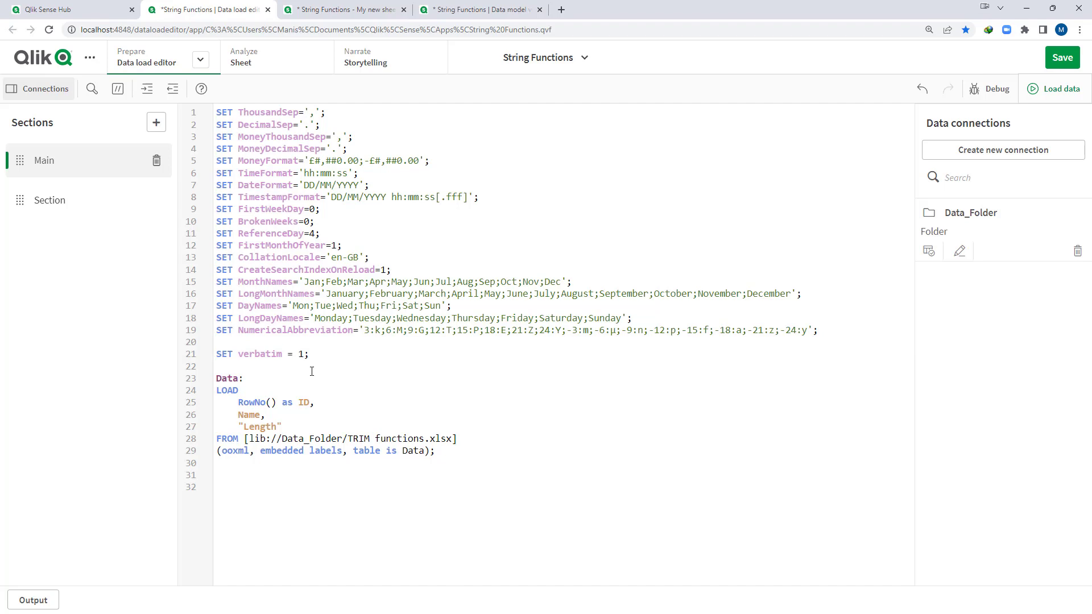
- Reload the data with the verbatim setting and check the name lengths in the sheet table
click(1054, 92)
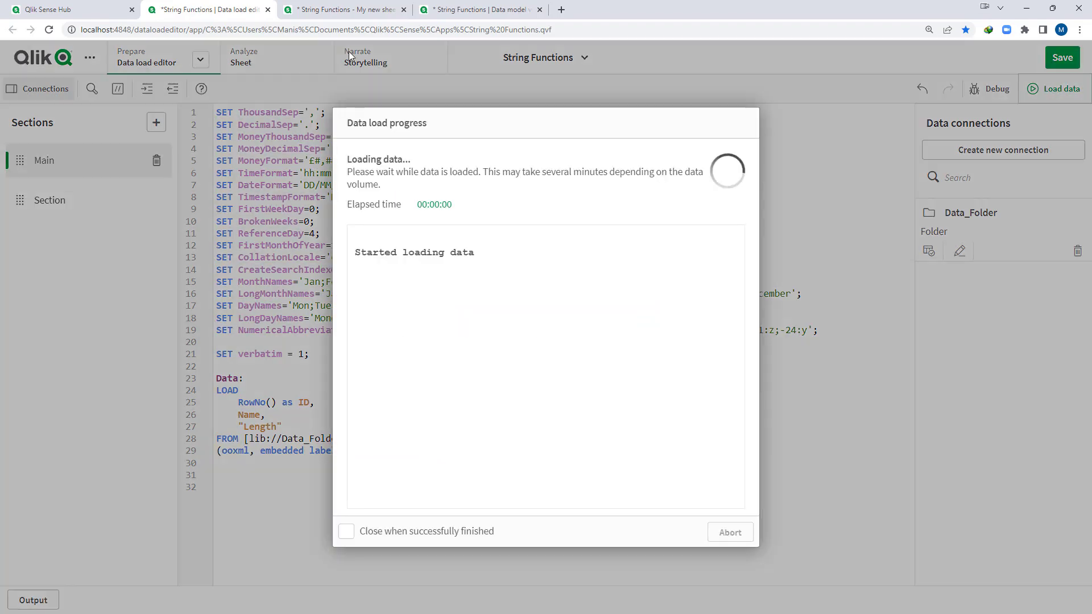
click(343, 10)
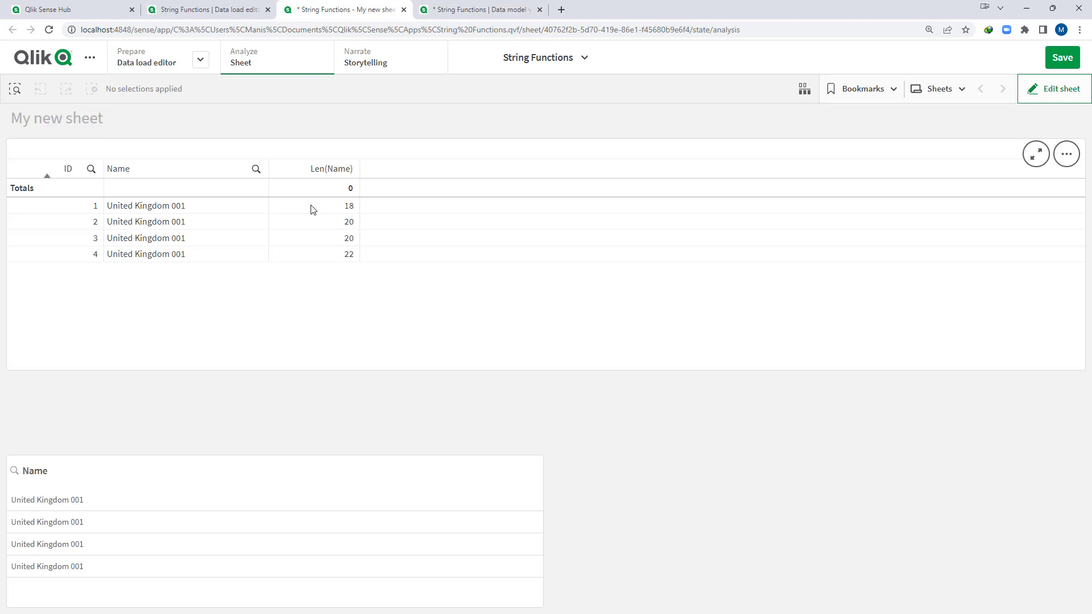
click(233, 12)
click(721, 531)
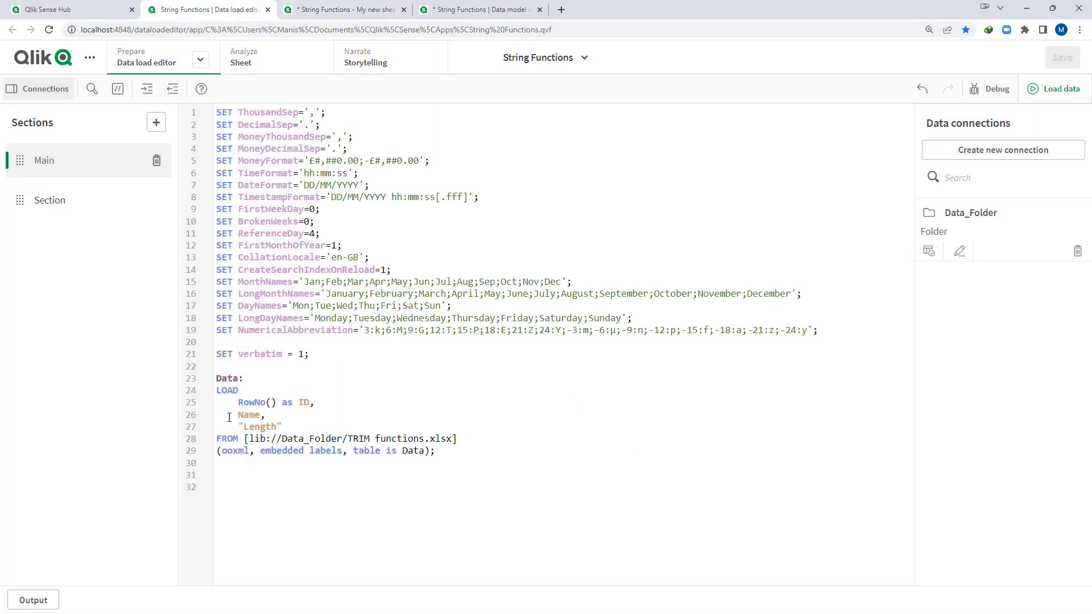
- Wrap the Name field of the Excel load statement in Trim()
text(Trim()
key(ctrl+Right)
text())
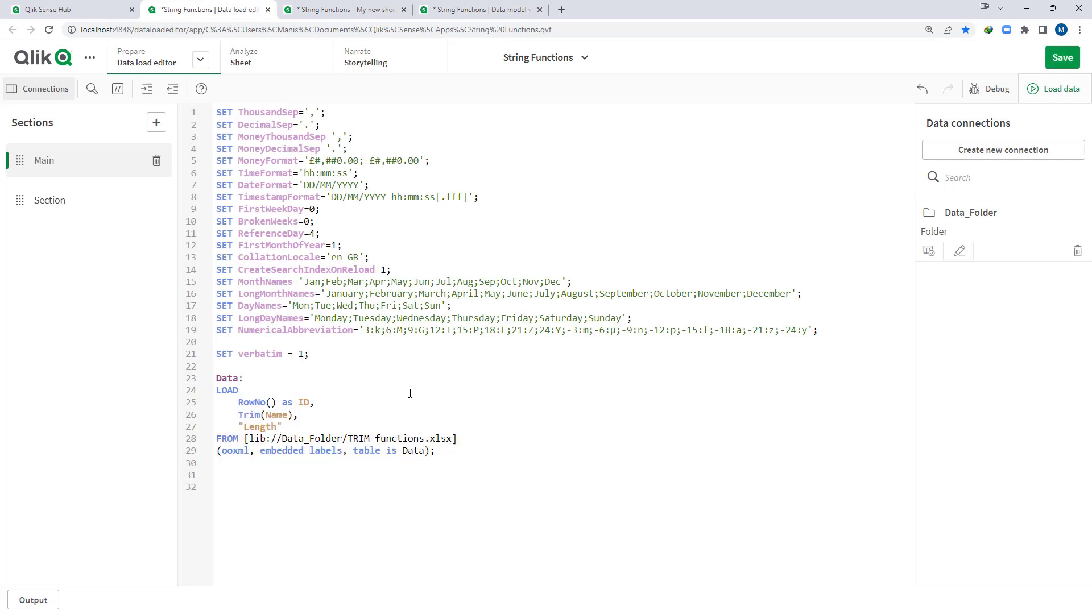
- Change the Length field line to Trim(Name) as "Length" and reload the data, checking the table on the sheet
key(Left)
key(shift+Right)
key(shift+Right)
key(shift+Right)
key(shift+Right)
key(shift+Right)
key(shift+Right)
key(shift+Right)
key(Right)
key(ctrl+v)
text(as)
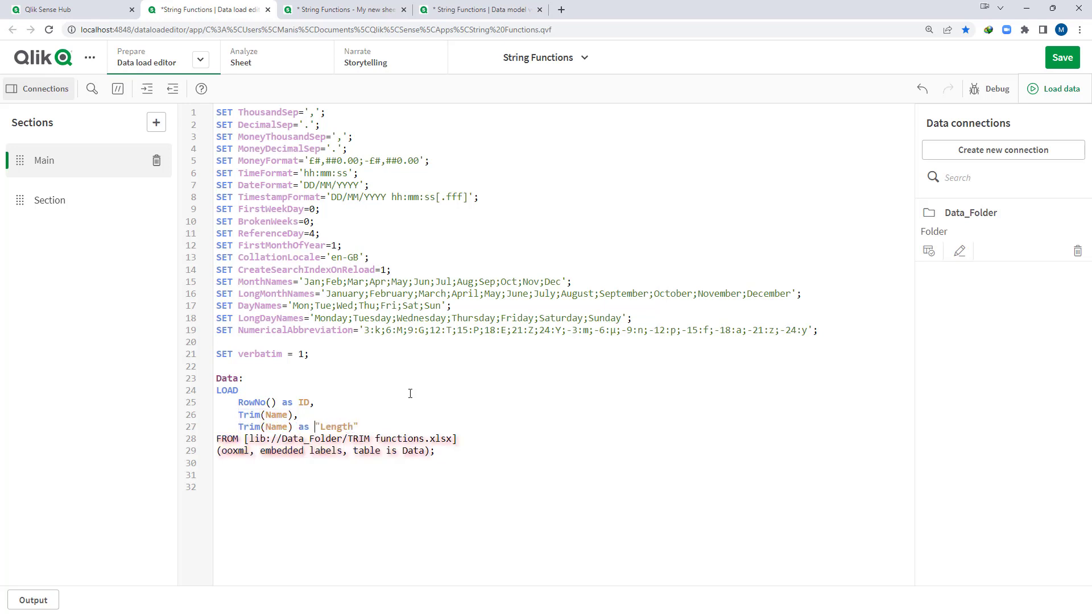
click(1035, 93)
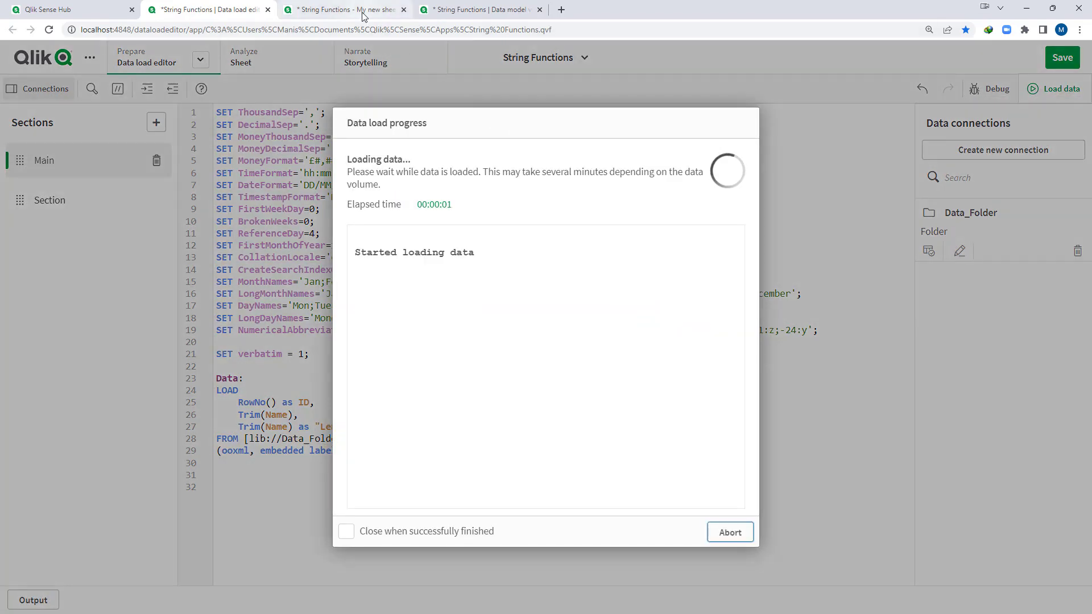
click(363, 11)
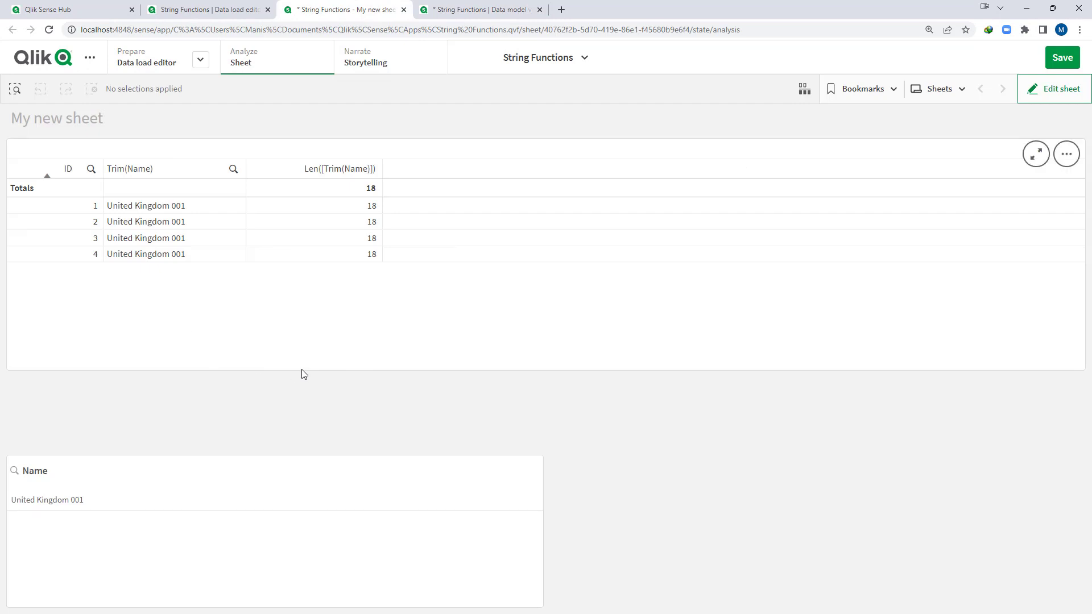
- Switch to the Excel workbook and enter United Kingdom 001 with extra spaces between the words and length 29 in row 6
key(alt+Tab)
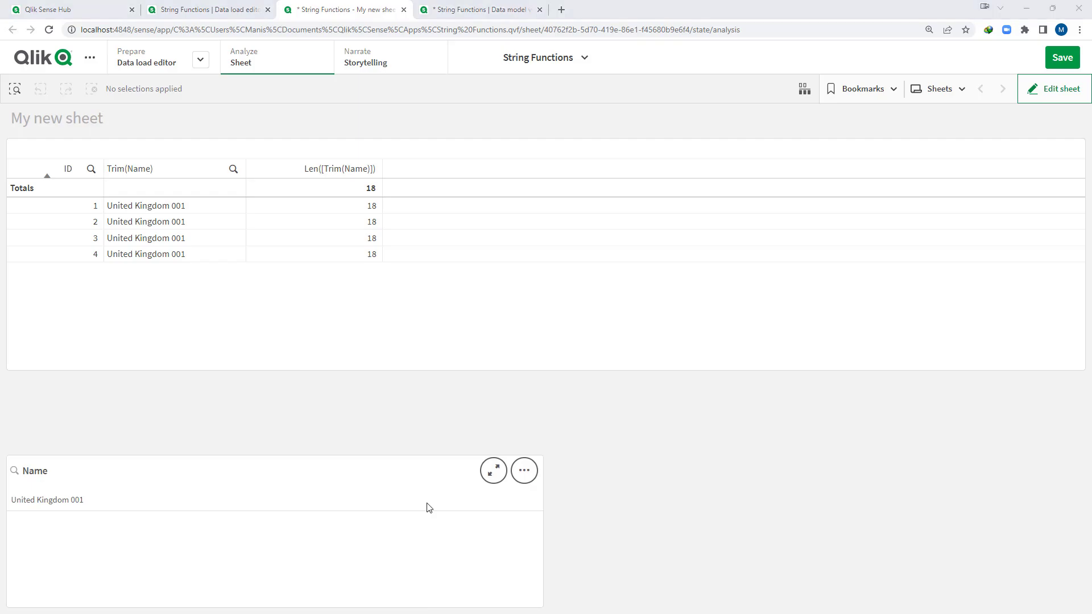
key(ctrl+c)
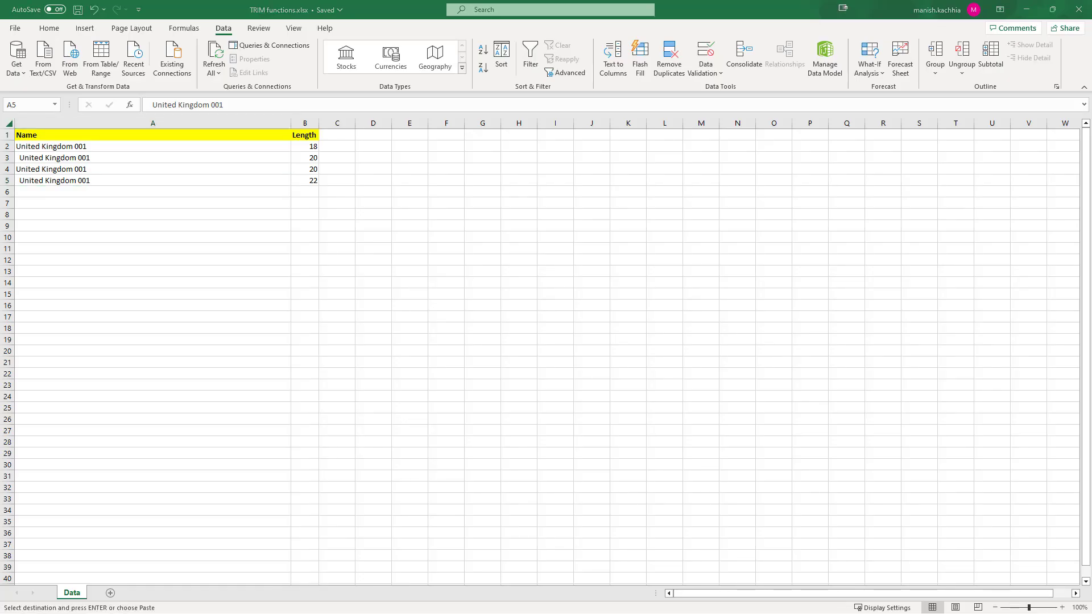
key(Down)
key(ctrl+v)
key(Down)
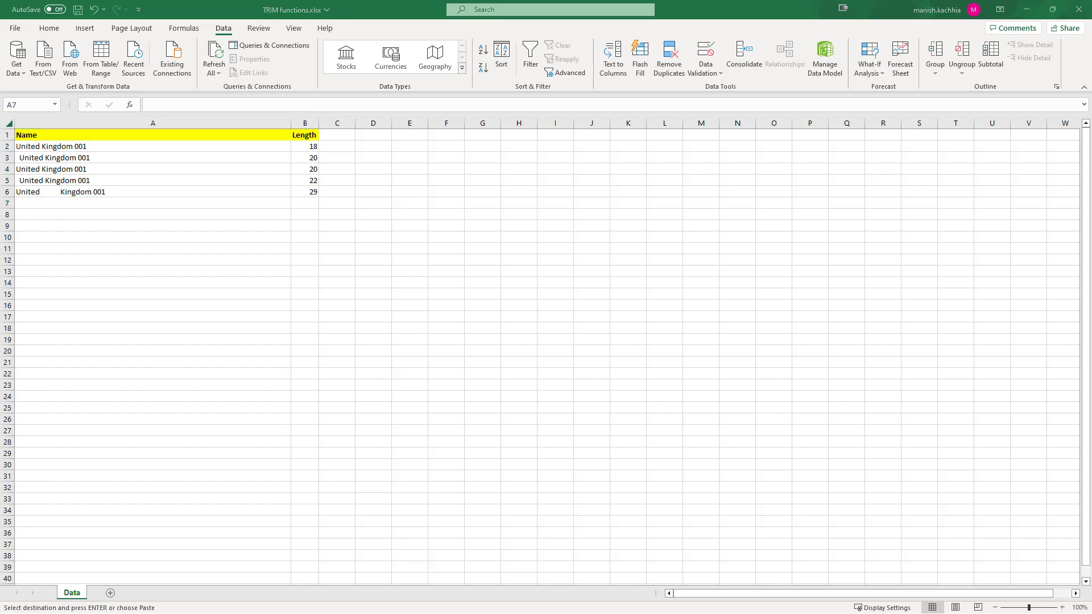
- Paste further United Kingdom 001 variants with extra spaces and lengths from 33 to 133 into rows 7 to 13, and save the workbook
click(138, 205)
key(ctrl+v)
key(Down)
key(ctrl+s)
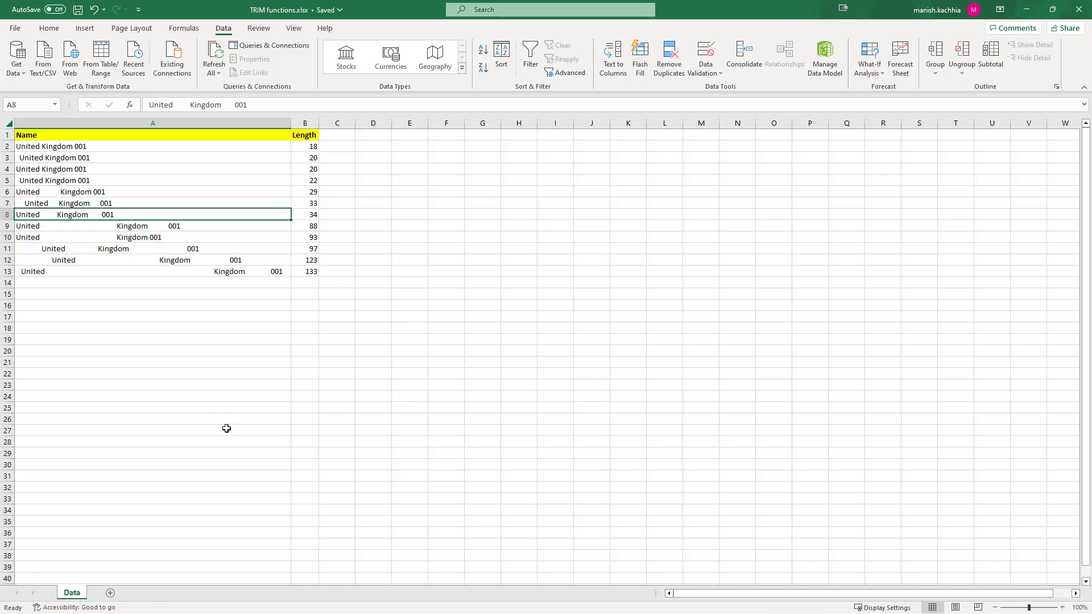
- Examine the spacing of the Name entries in rows 5 to 9
key(Down)
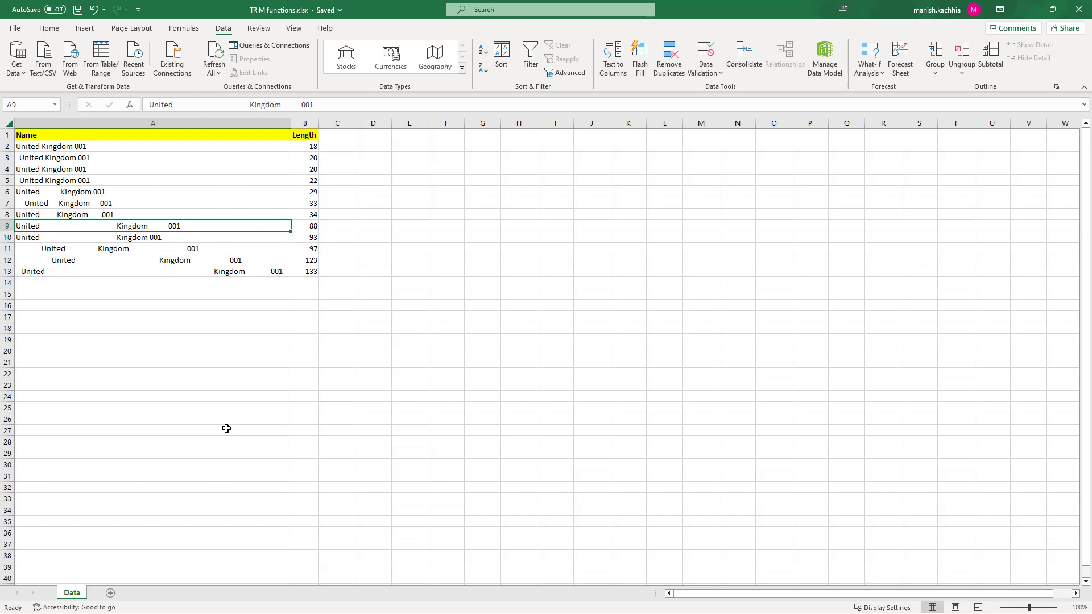
key(Up)
key(Up)
key(Up)
key(Up)
key(Down)
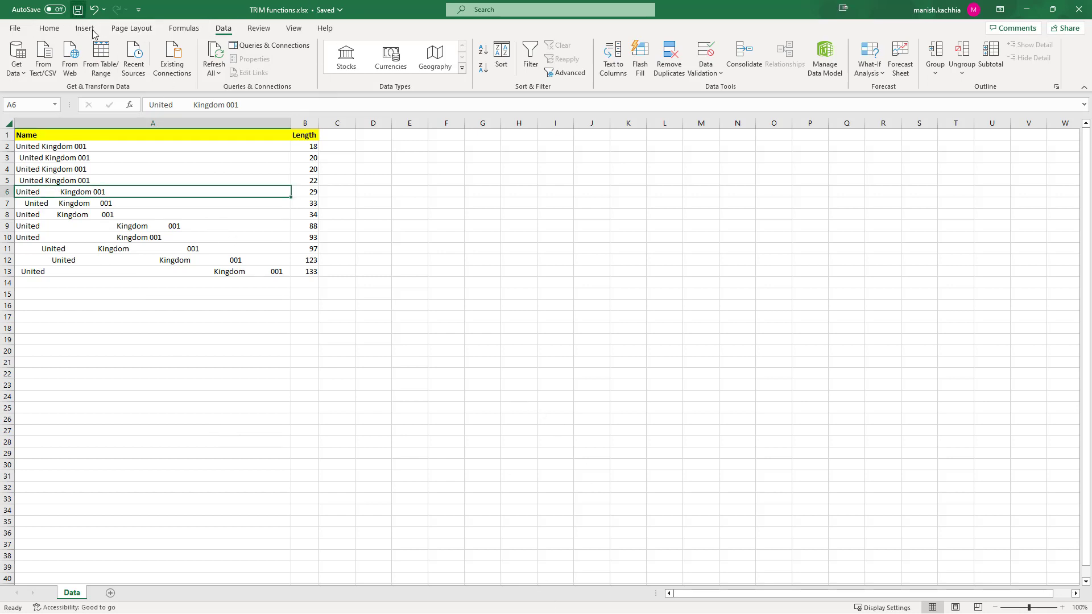
- Switch back to Qlik Sense and reload the data with the added rows, checking the Trim(Name) lengths on the sheet
key(alt+Tab)
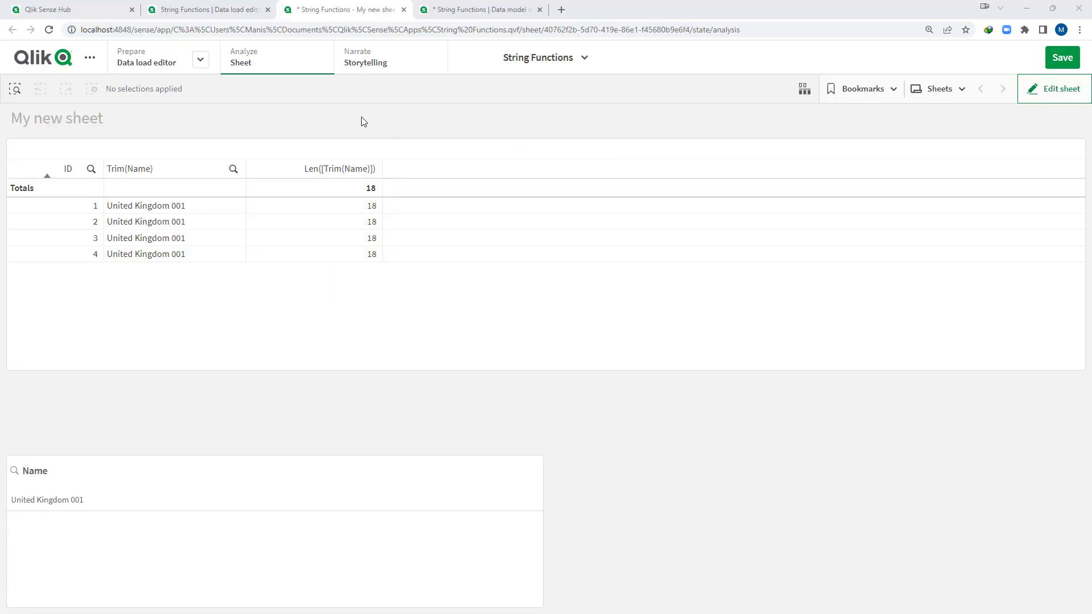
click(189, 17)
click(726, 531)
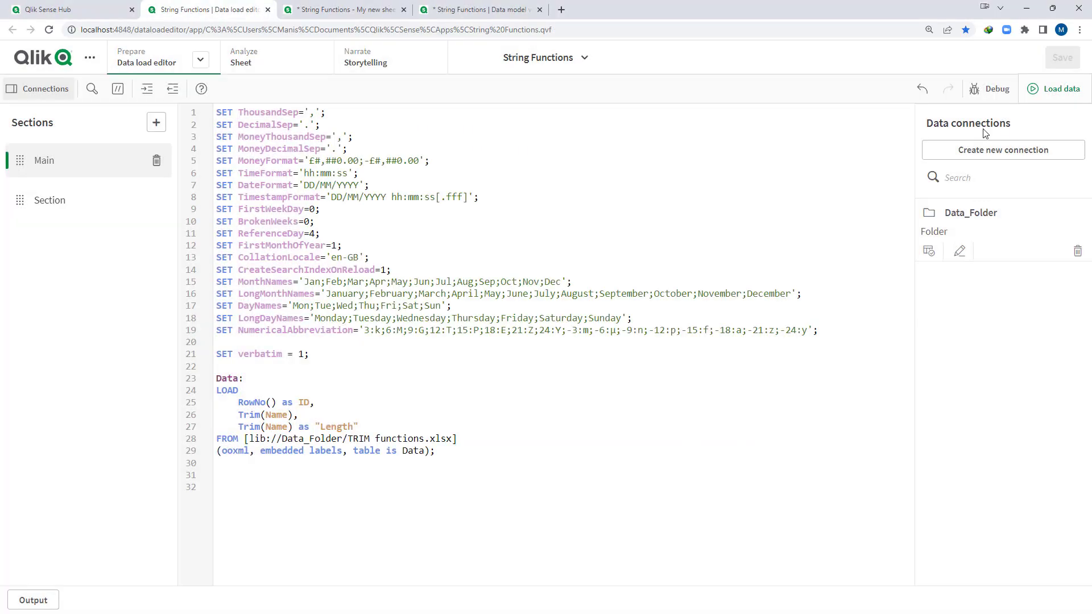
click(1052, 89)
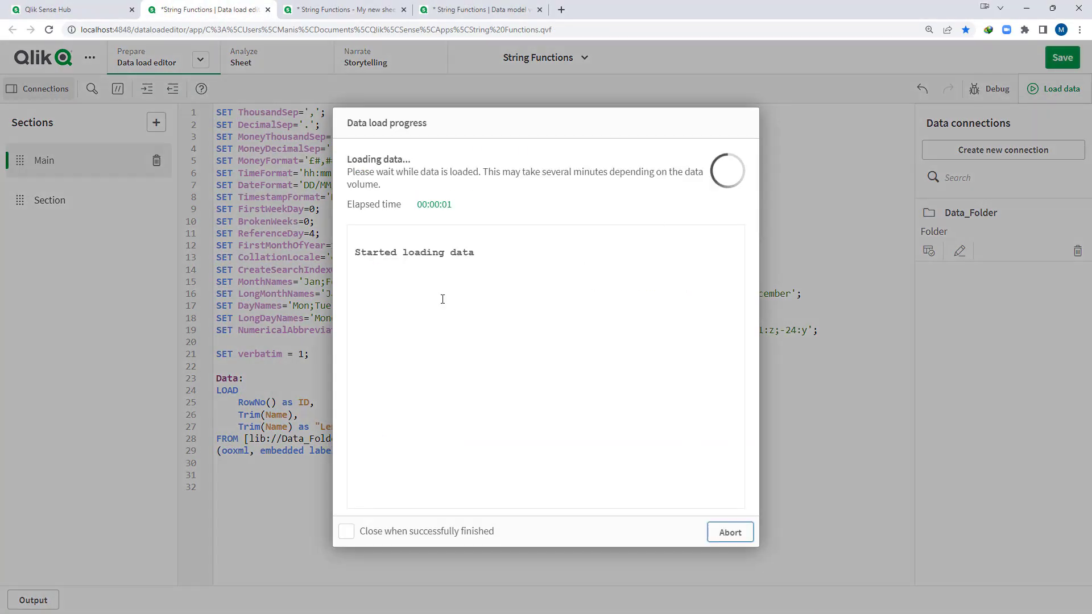
click(339, 12)
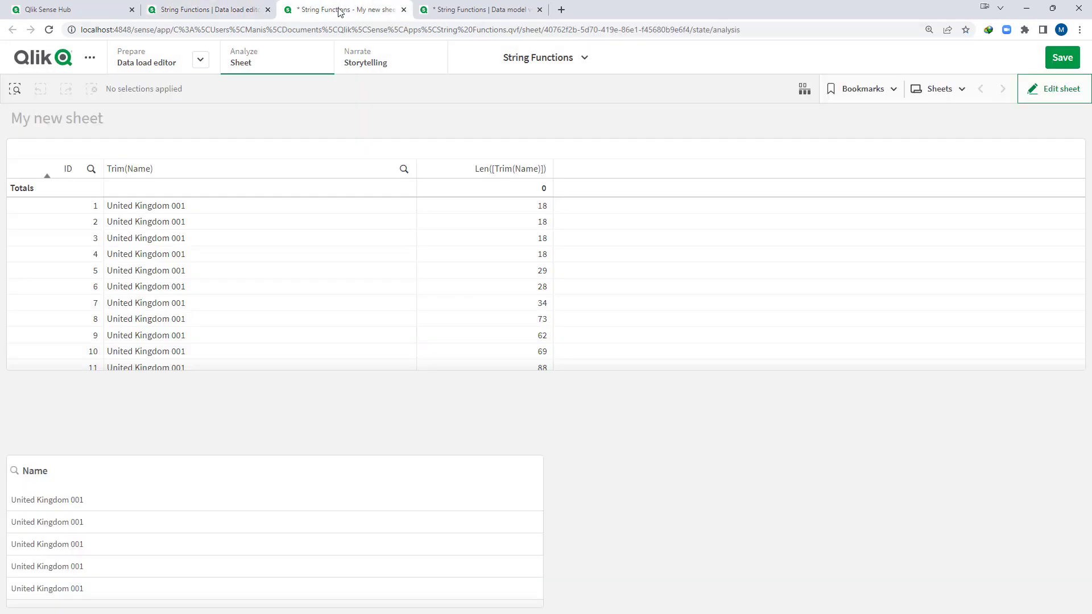
- Edit the sheet to narrow the table and place the Name filter pane beside it, sized 8 by 11 grid cells
scroll(244, 282, down, 1)
scroll(258, 325, up, 1)
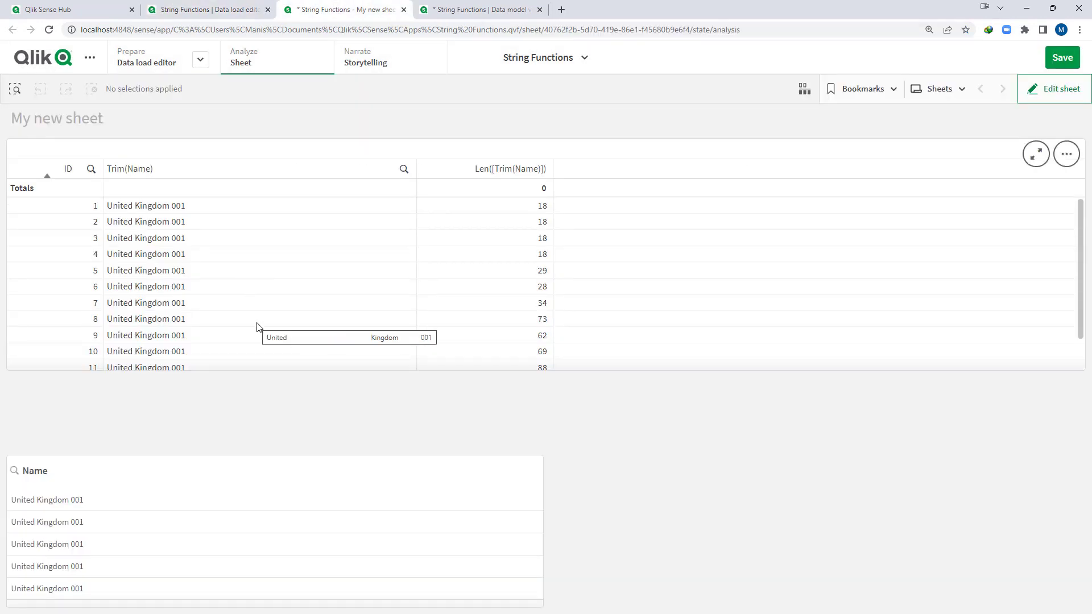
scroll(102, 543, down, 1)
scroll(103, 543, up, 1)
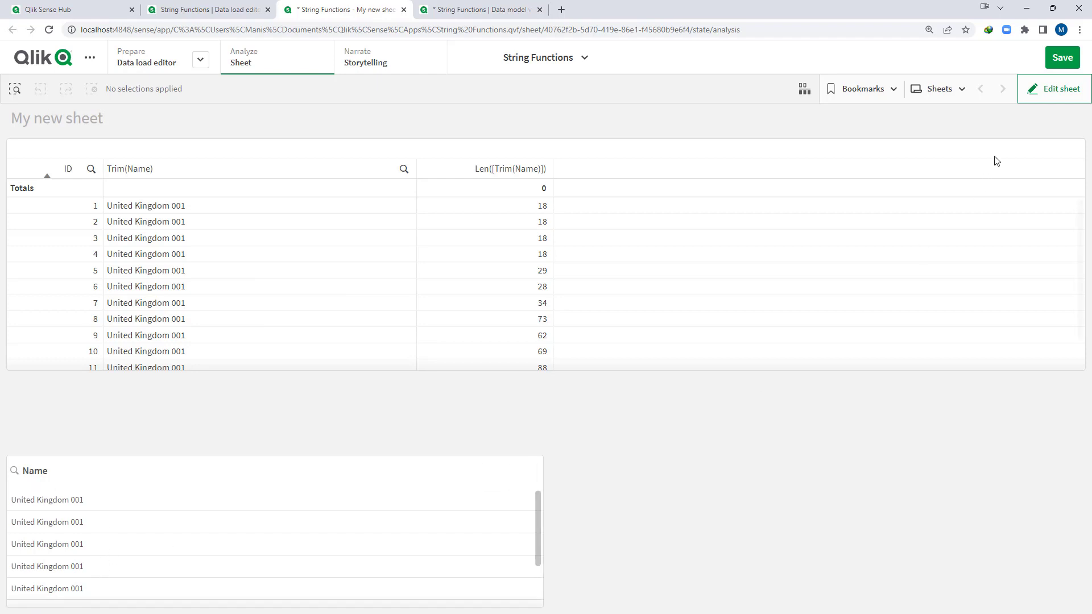
click(1050, 89)
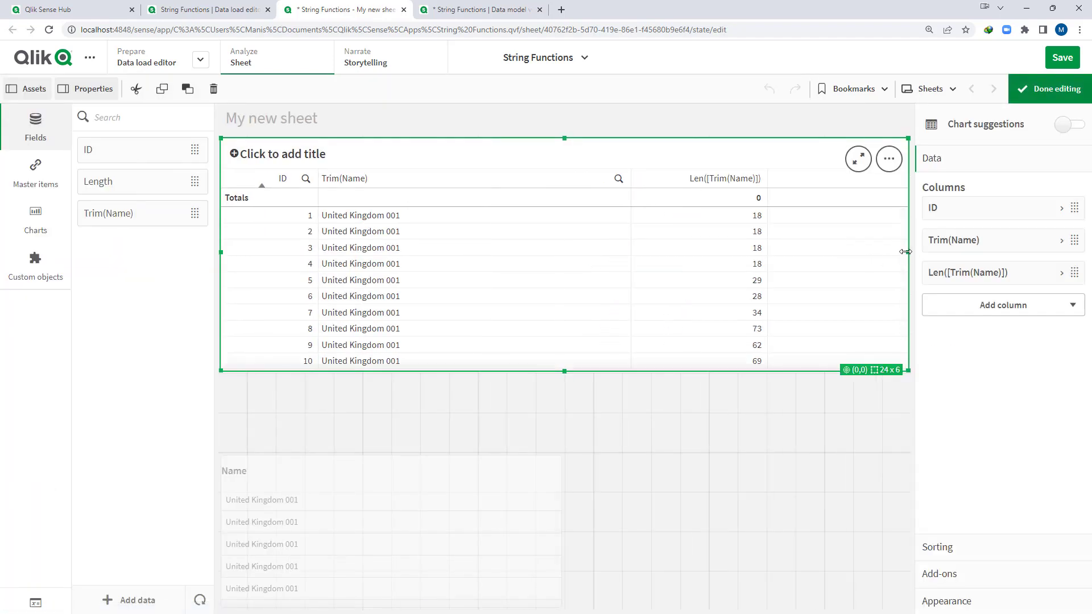
drag(908, 254, 527, 256)
drag(397, 531, 785, 239)
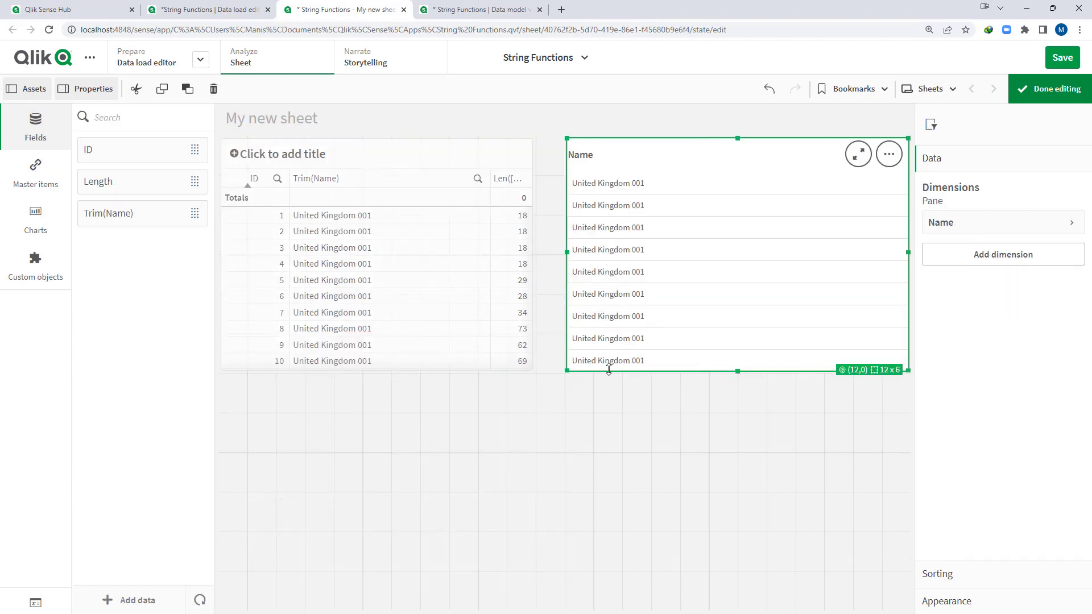
drag(567, 371, 697, 581)
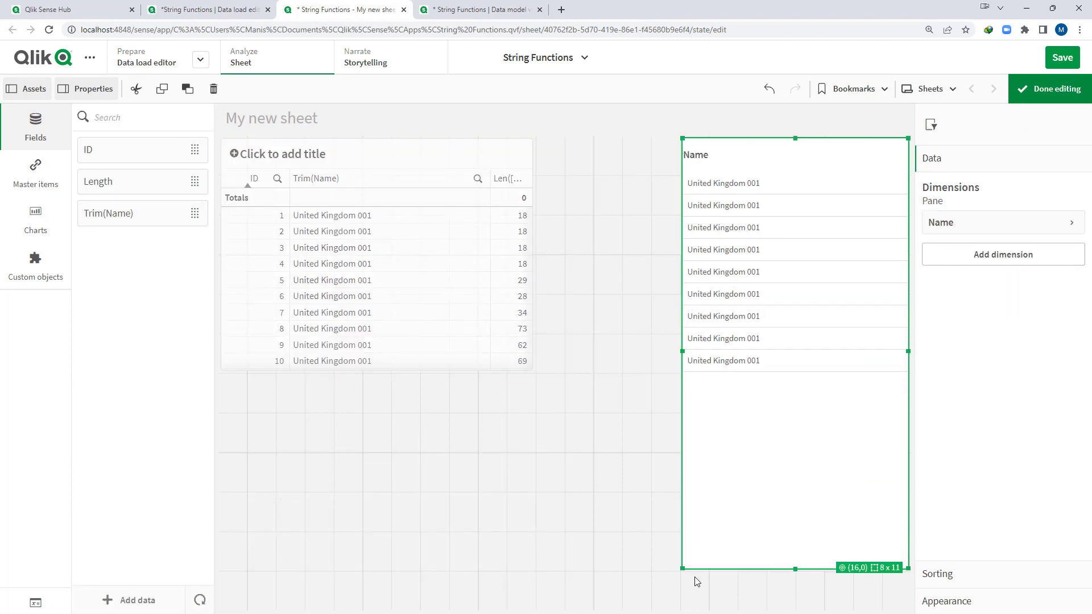
- Enlarge the table to 16 by 11 grid cells and finish editing the sheet
click(483, 347)
drag(537, 372, 723, 555)
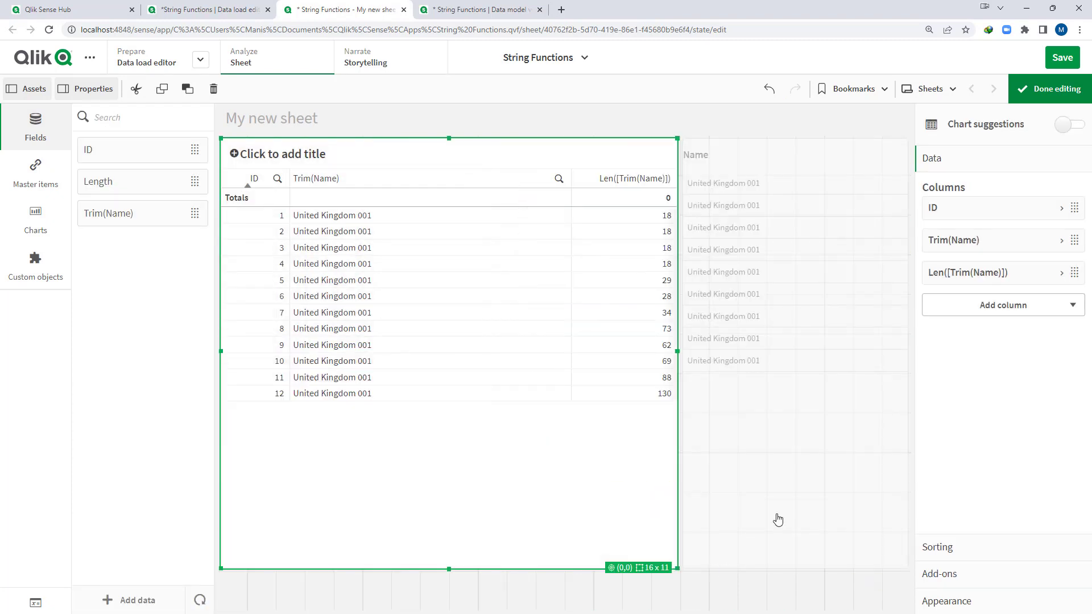
click(1048, 92)
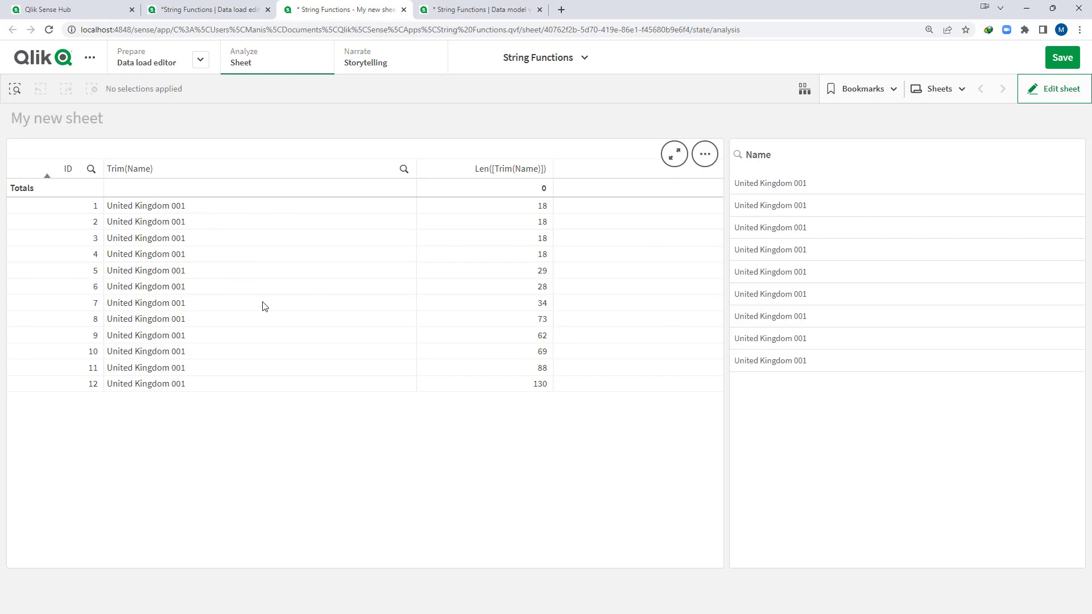
- Export the data of the ID, Trim(Name) and Len table with table formatting included
right_click(238, 292)
click(278, 339)
click(273, 286)
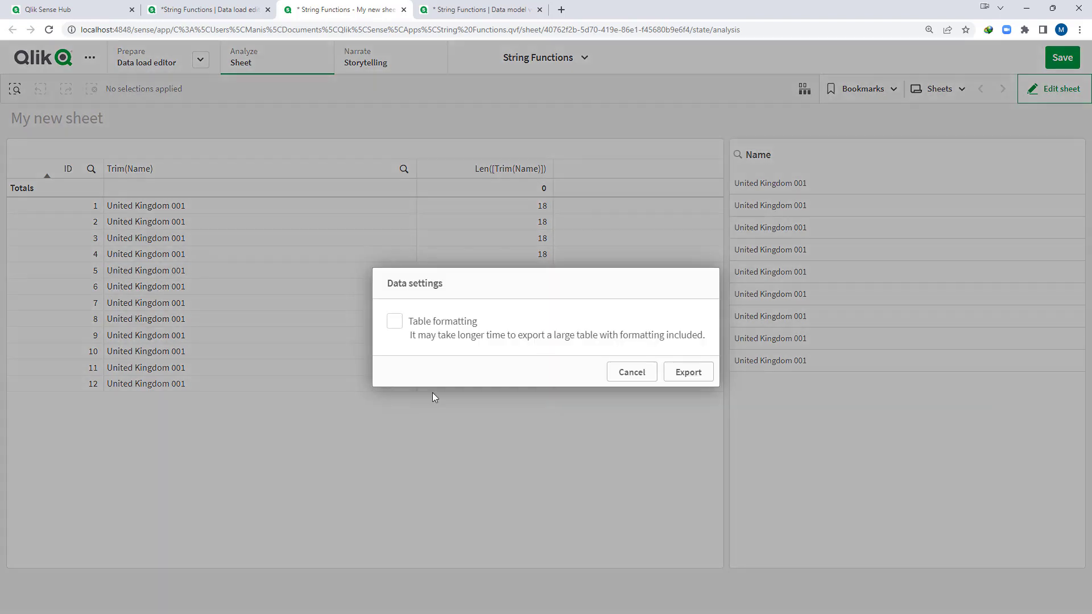
click(394, 322)
click(680, 375)
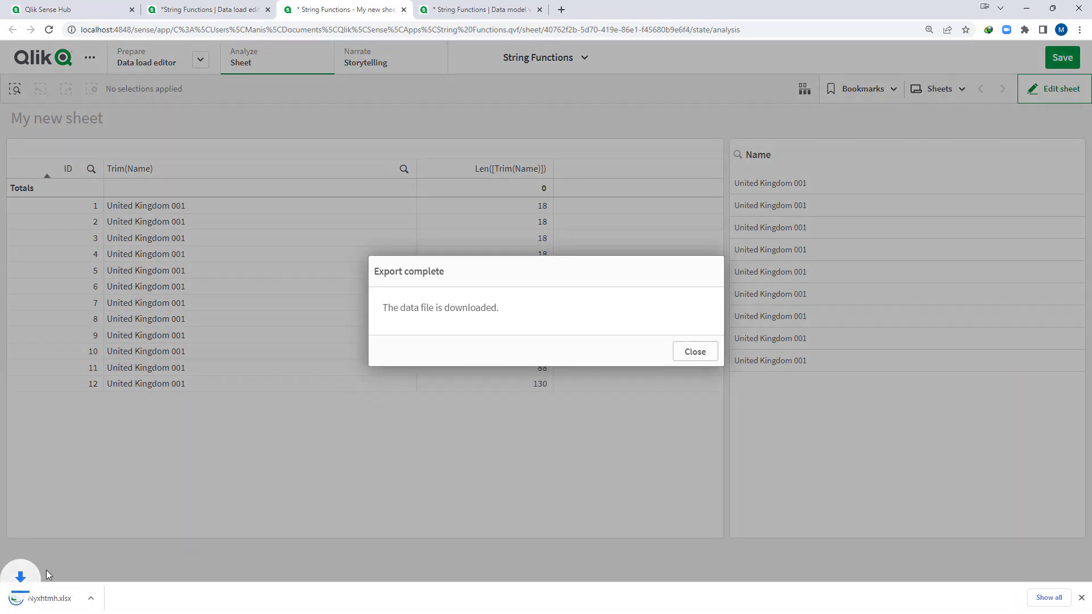
- Auto-fit all row heights in the exported Excel workbook and return to the Qlik Sense load script
click(36, 605)
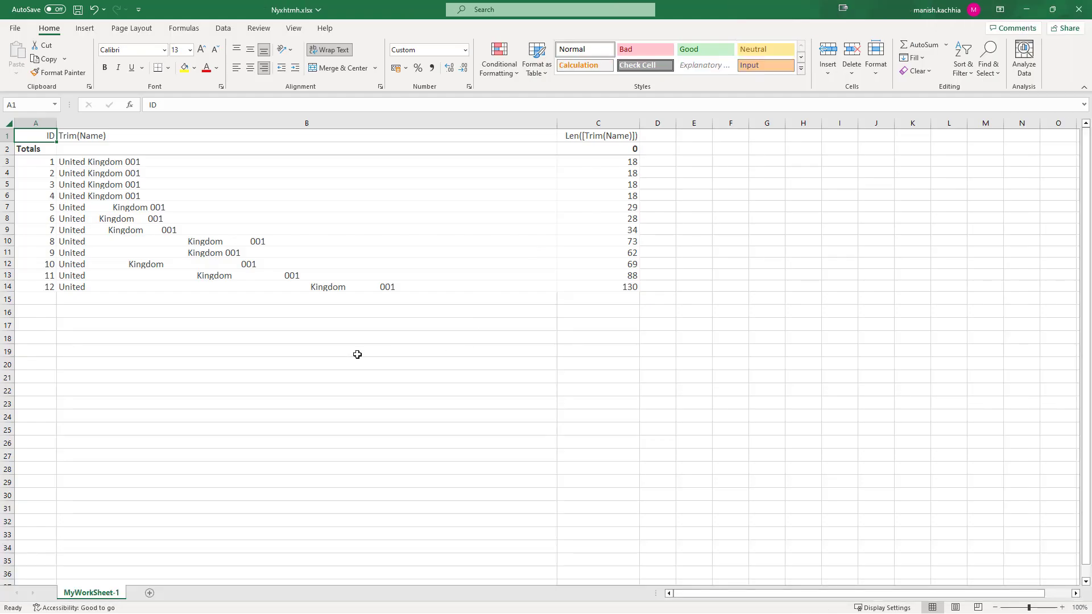
click(8, 122)
double_click(7, 179)
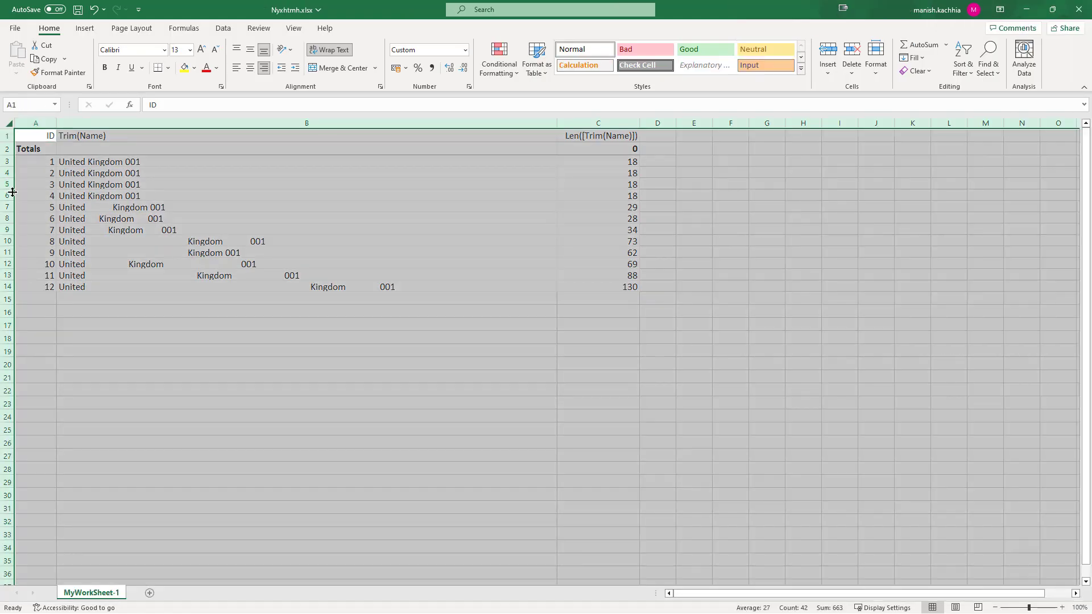
click(212, 318)
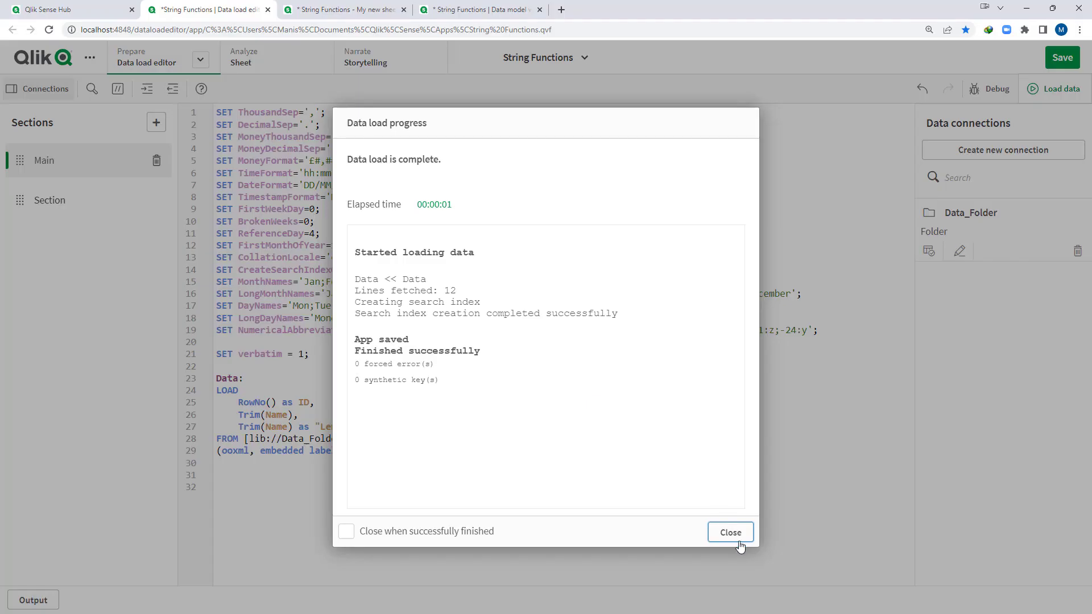
click(731, 532)
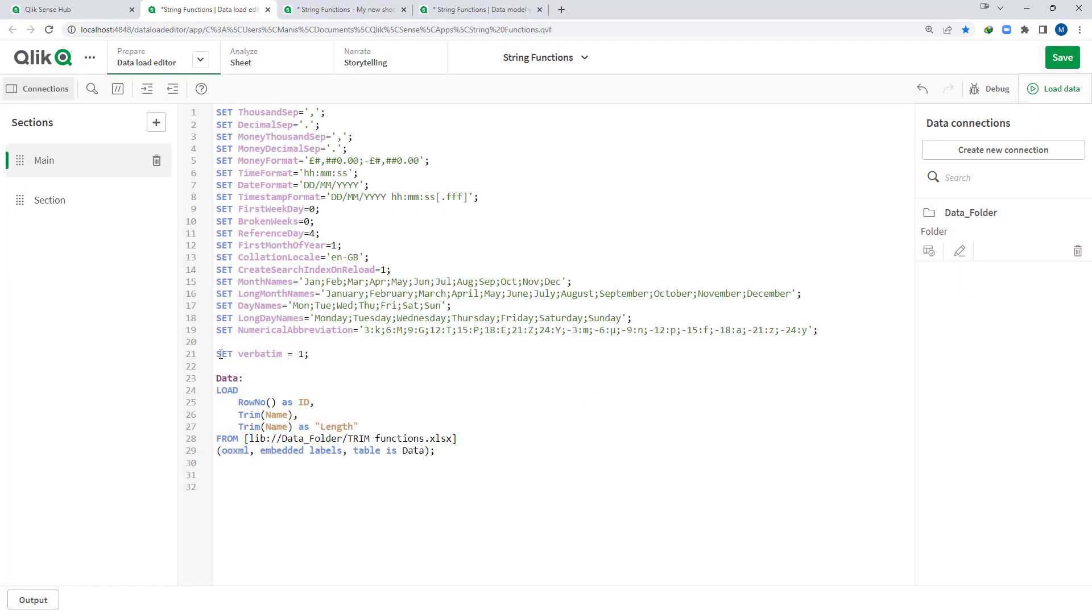
key(Left)
key(BackSpace)
text(0)
key(ctrl+z)
- Comment out the SET verbatim = 1; line in the load script, reload the data and check the lengths on the sheet
click(218, 354)
text(//)
click(1054, 89)
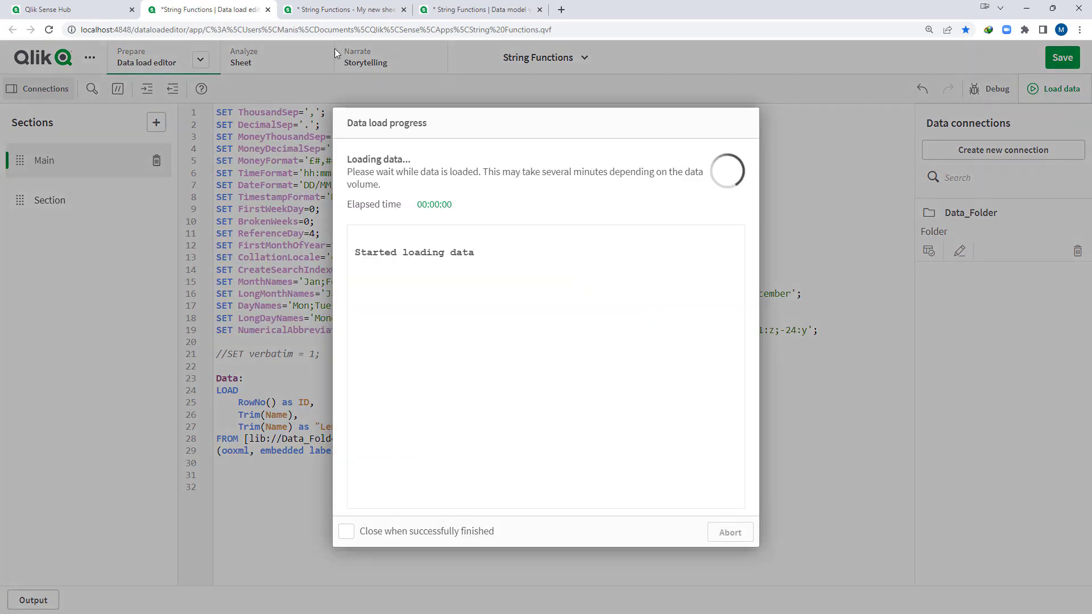
click(346, 14)
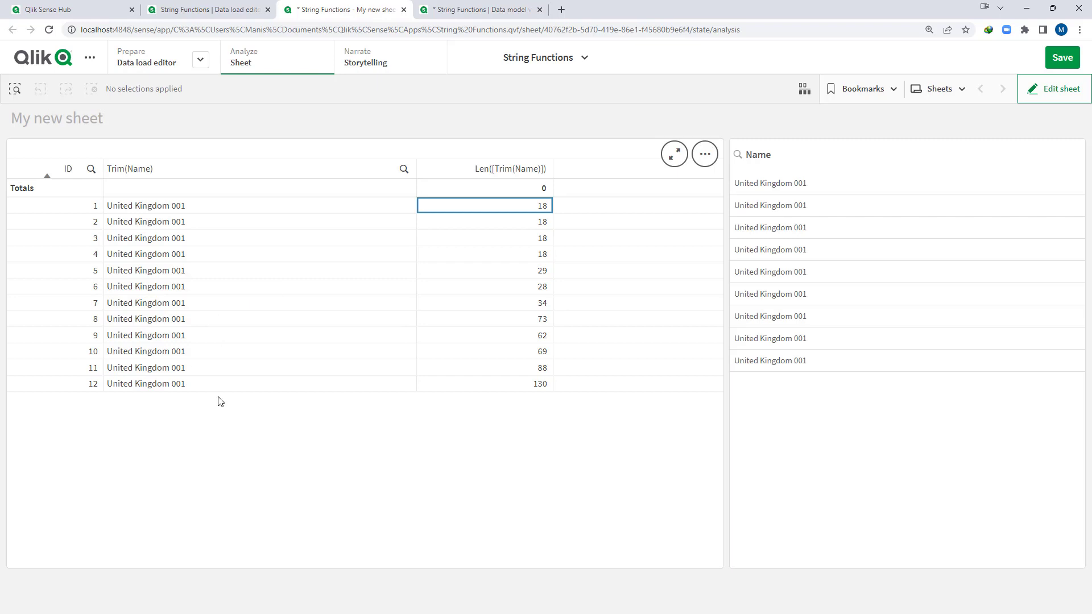
- Replace Trim(Name) on the line after the ID field in the load script with Replace(Name, ' ','')
click(199, 10)
click(730, 532)
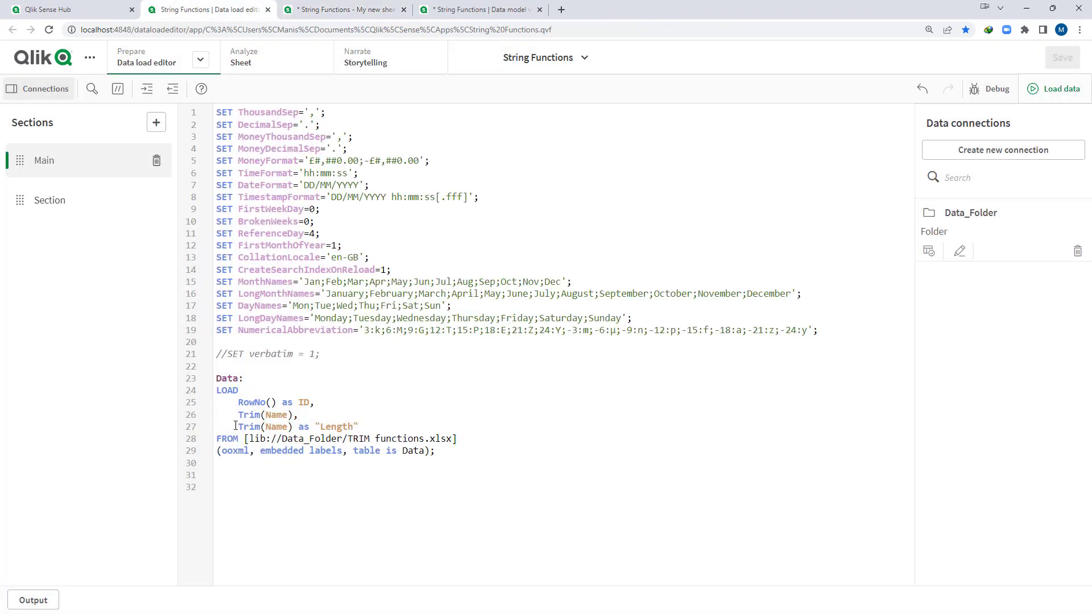
key(ctrl+z)
text(Replace)
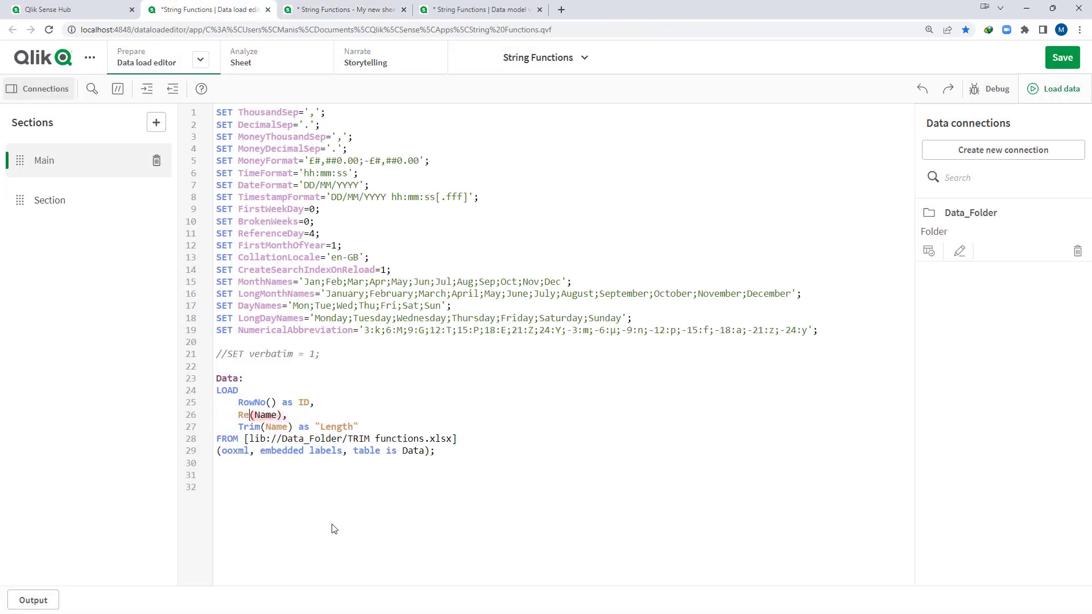
key(Right)
key(ctrl+space)
key(Escape)
key(Right)
key(Right)
key(Right)
key(Right)
text(, ')
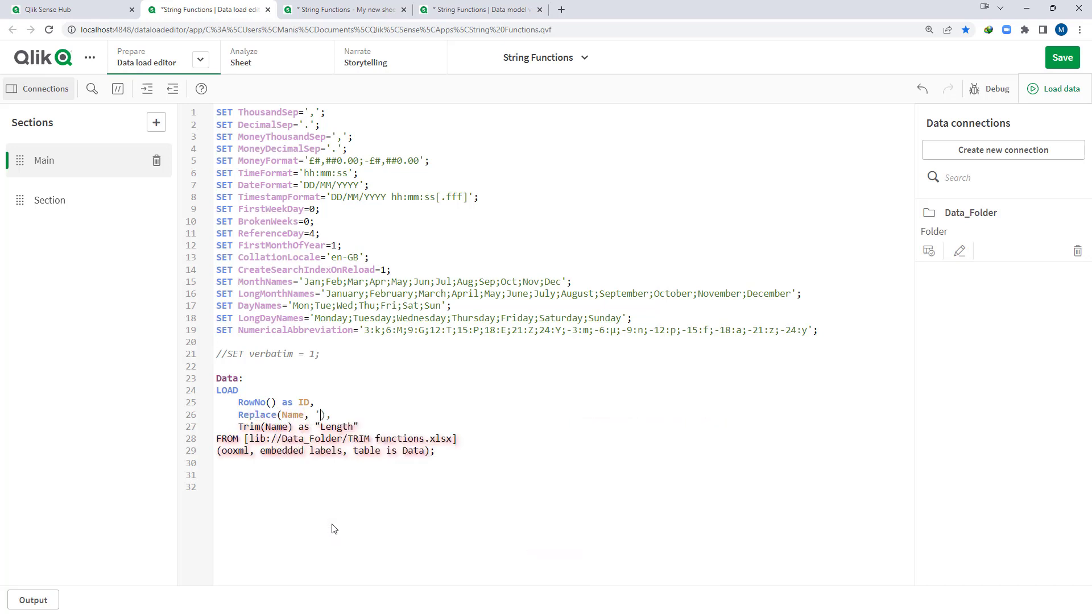
text(,'')
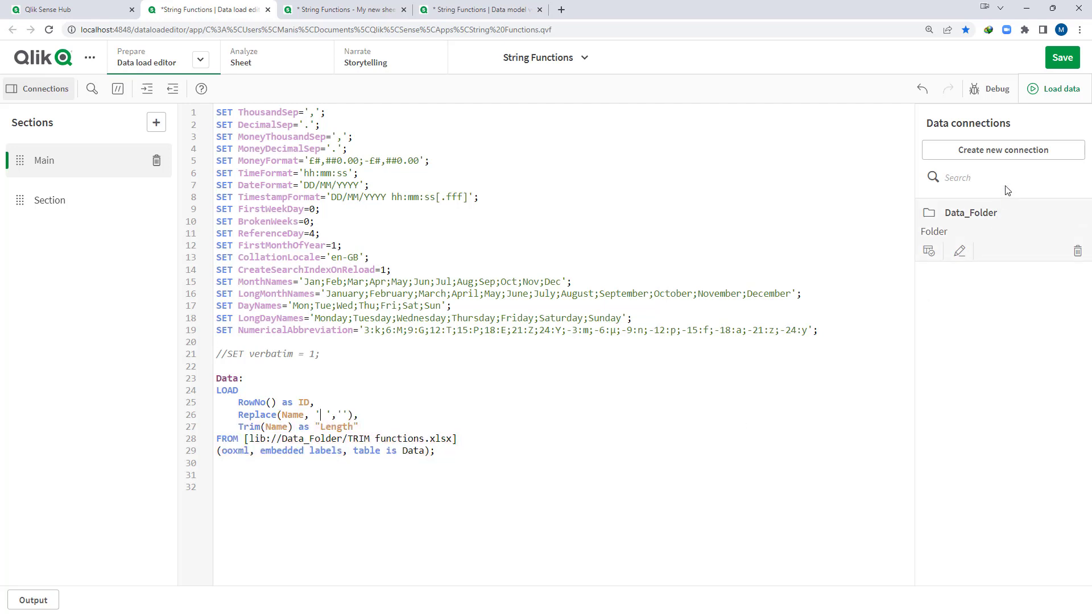
- Alias the Replace expression as Name, reload the data and check the result on the sheet
click(1053, 89)
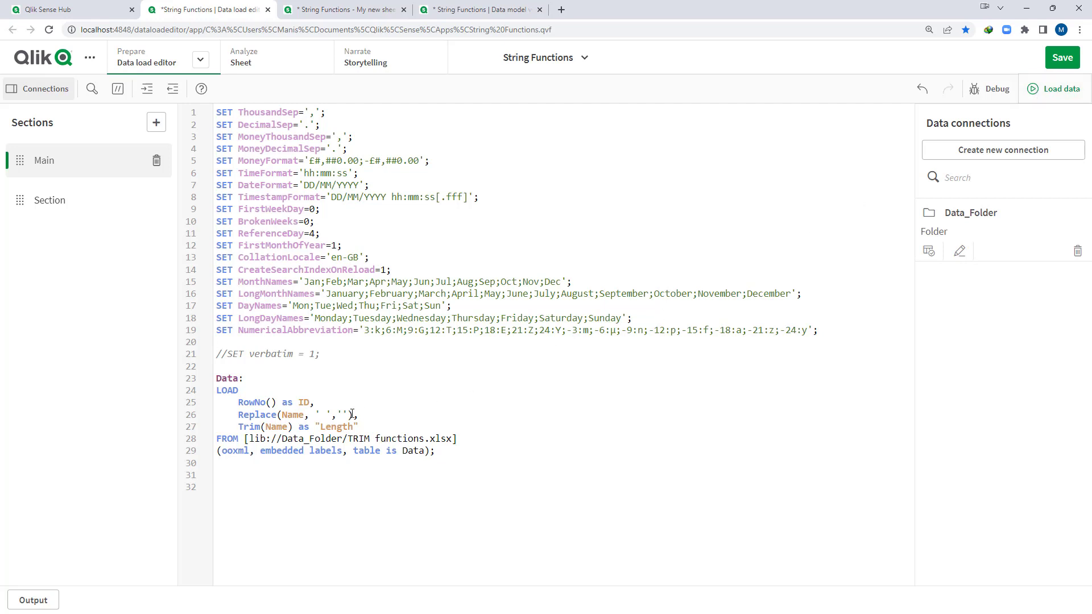
click(353, 414)
text(as Name)
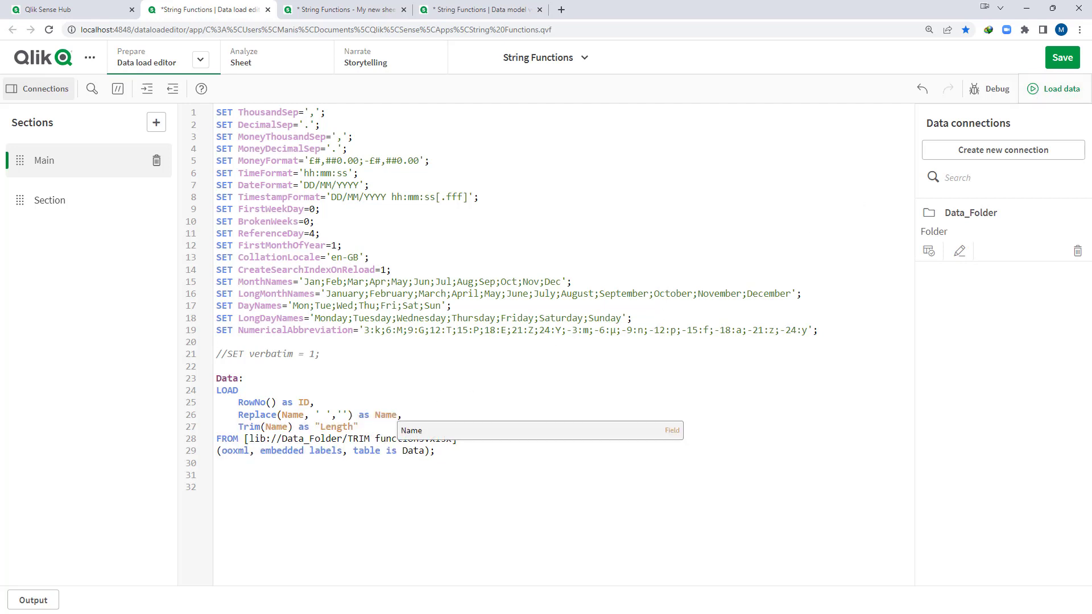
click(1059, 97)
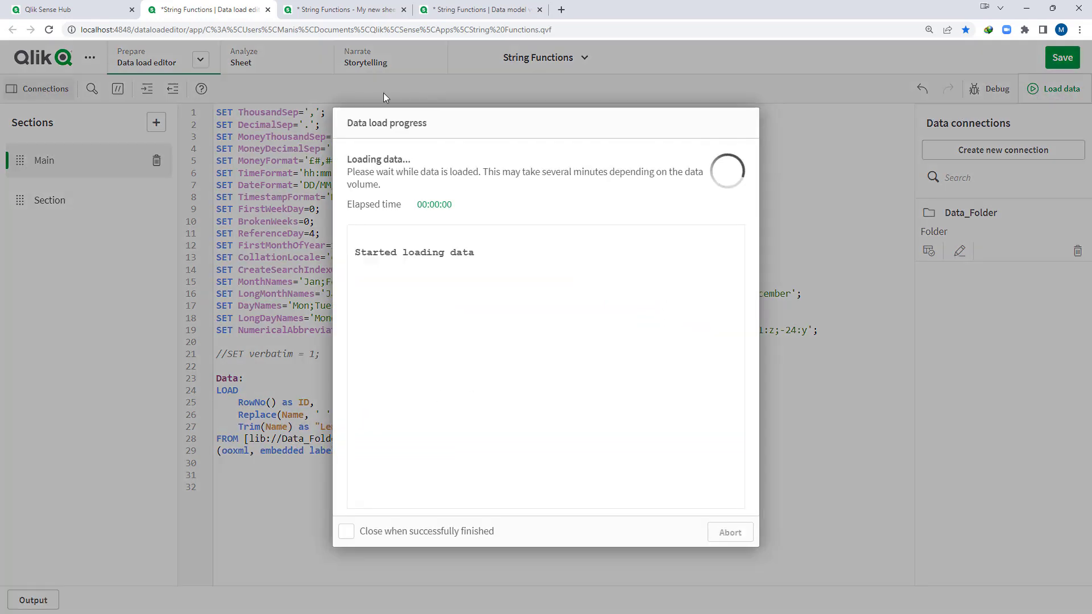
click(354, 11)
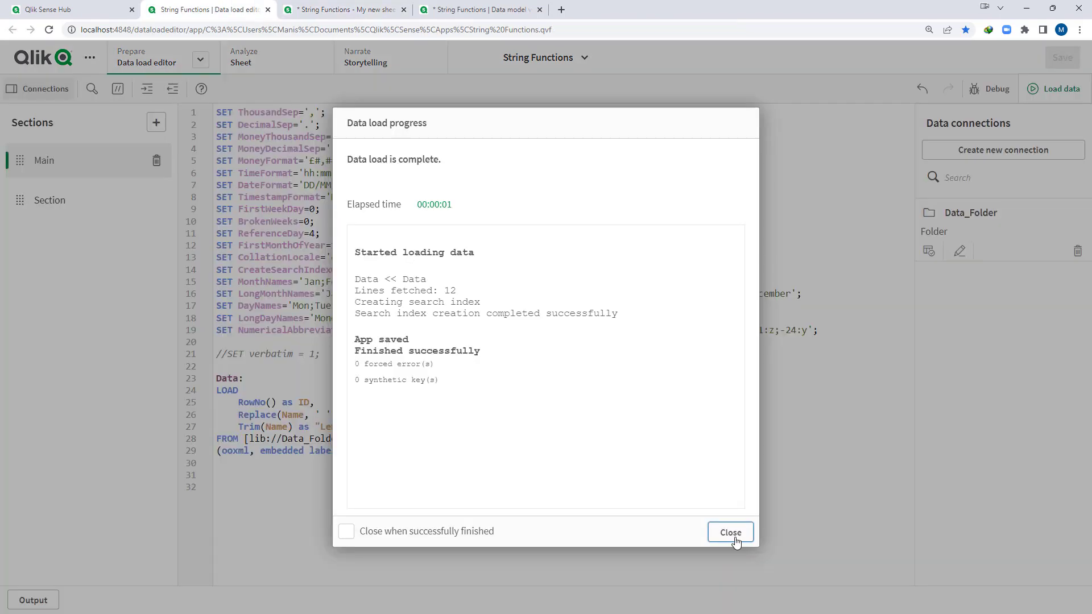
- Widen the Replace search string to two spaces and reload the data, checking the Name lengths on the sheet
click(733, 538)
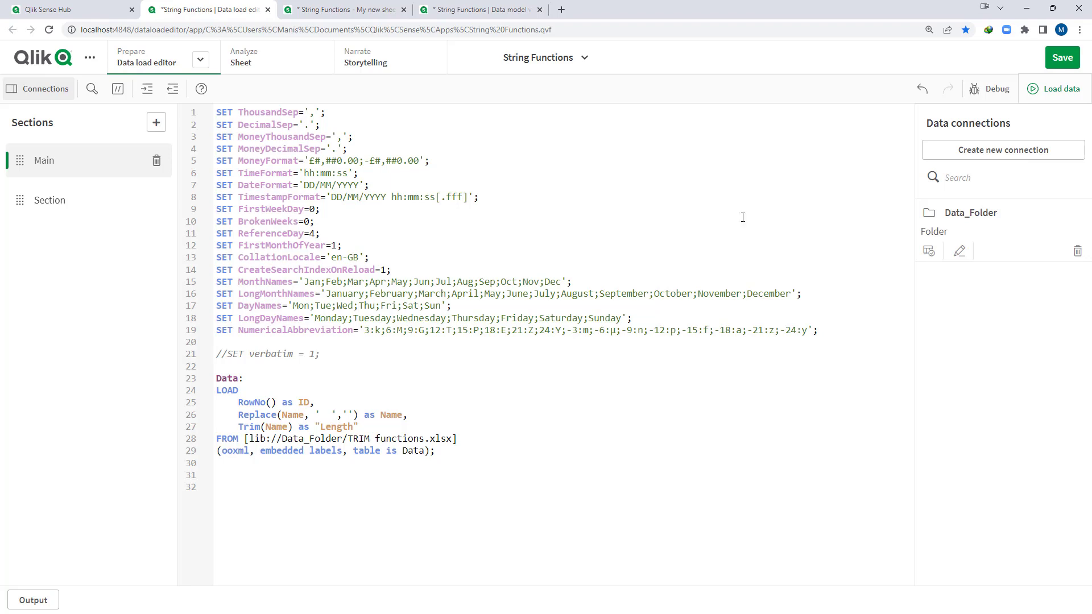
click(1058, 89)
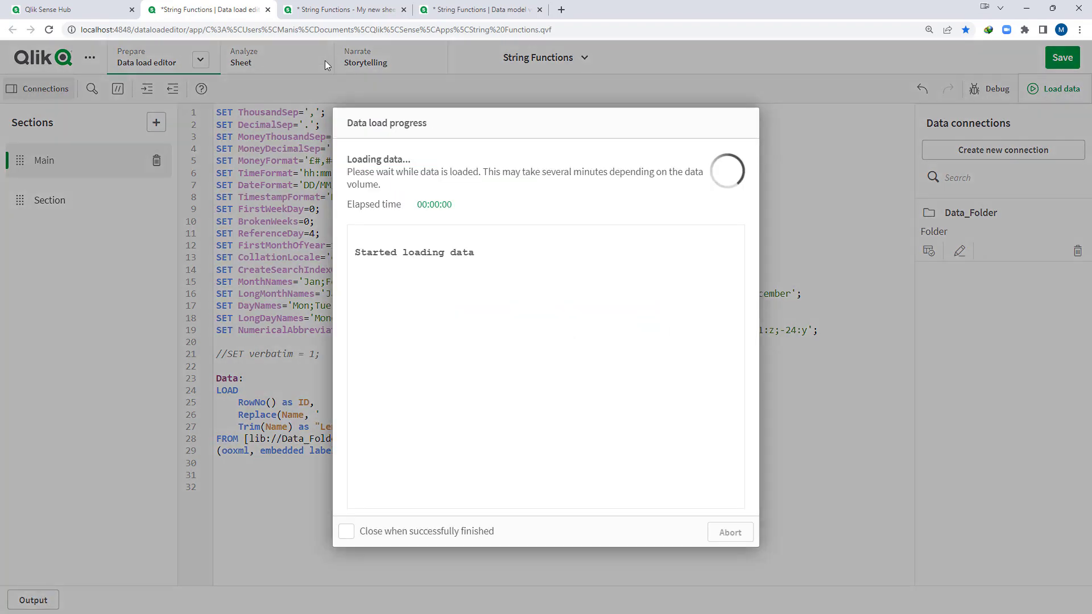
click(337, 13)
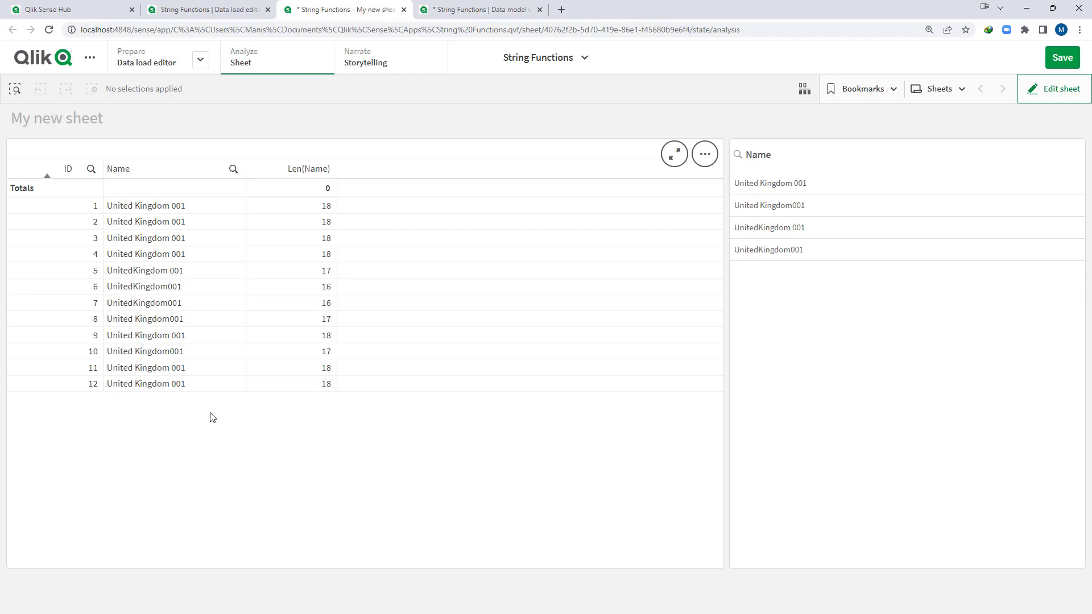
- Return to the load script and undo the Replace edits back to the plain Name field
click(185, 13)
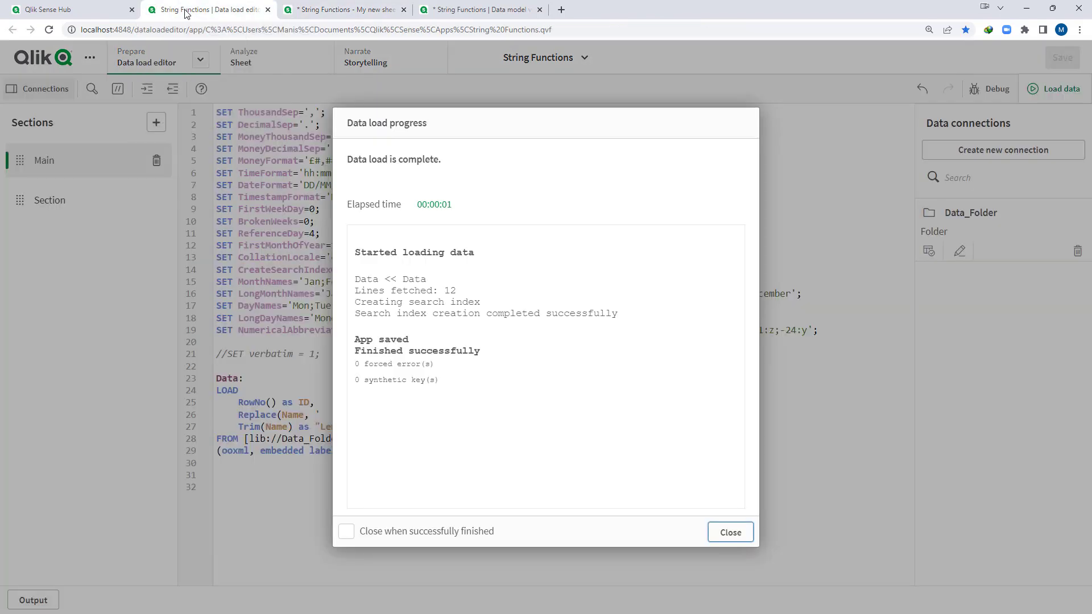
click(723, 532)
key(ctrl+z)
key(ctrl+z)
key(ctrl+z)
key(ctrl+z)
key(ctrl+z)
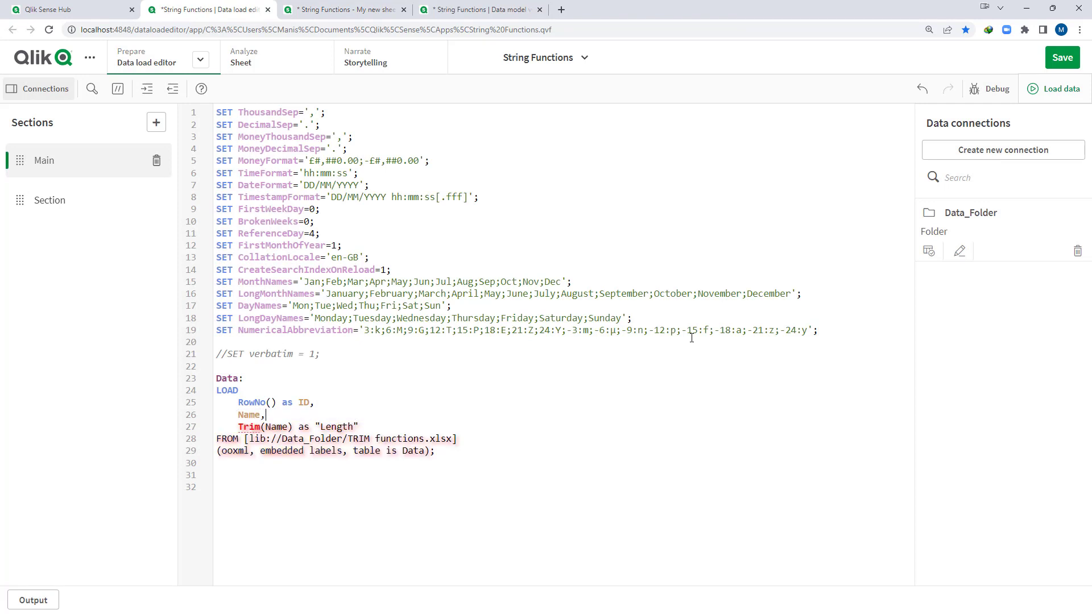
- Reduce the Trim(Name) as "Length" line to the plain "Length" field, reload the data and check the sheet
key(Down)
key(shift+End)
key(shift+Left)
key(shift+Left)
key(shift+Left)
key(shift+Left)
key(shift+Left)
key(shift+Left)
key(shift+Left)
key(shift+Left)
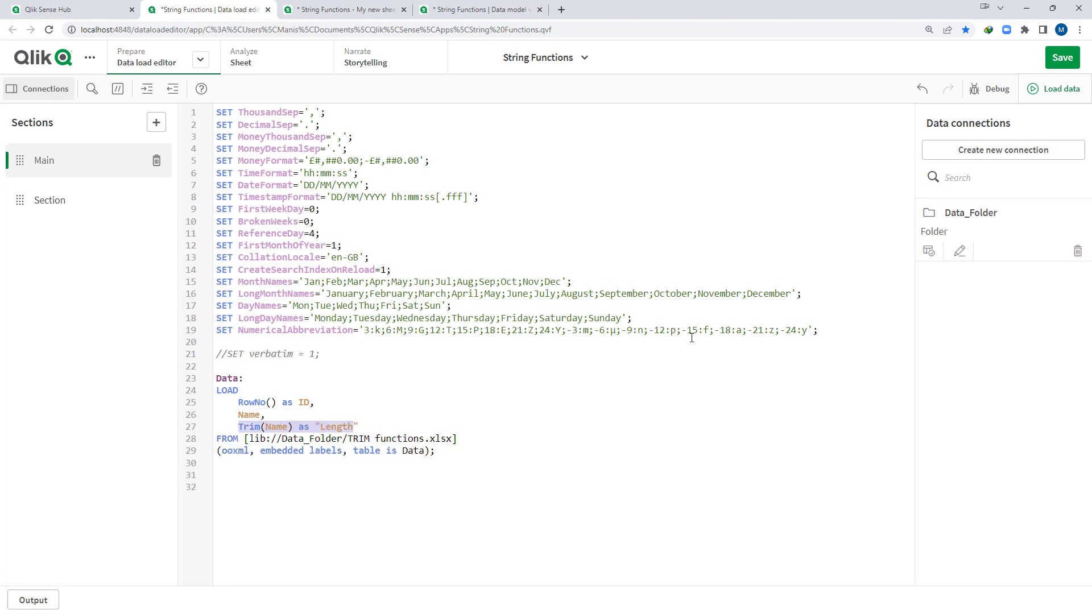
key(Delete)
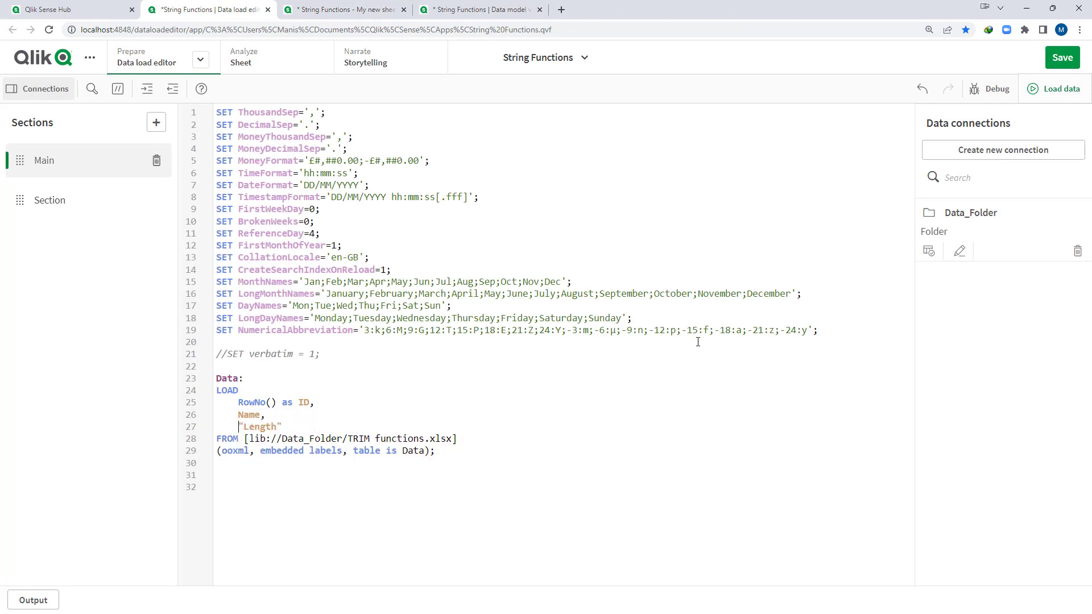
click(1059, 89)
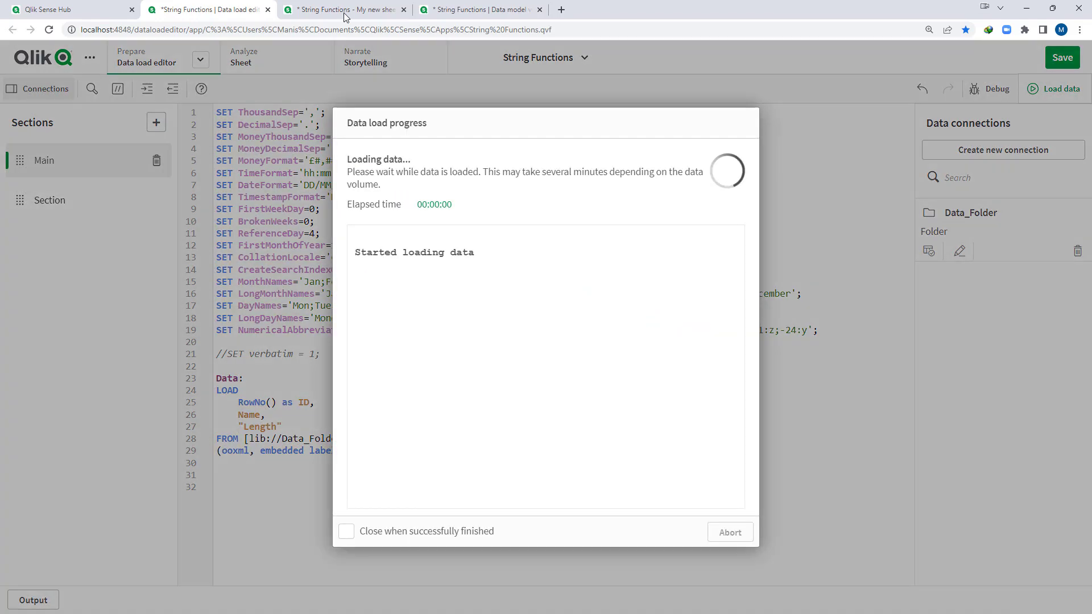
click(347, 10)
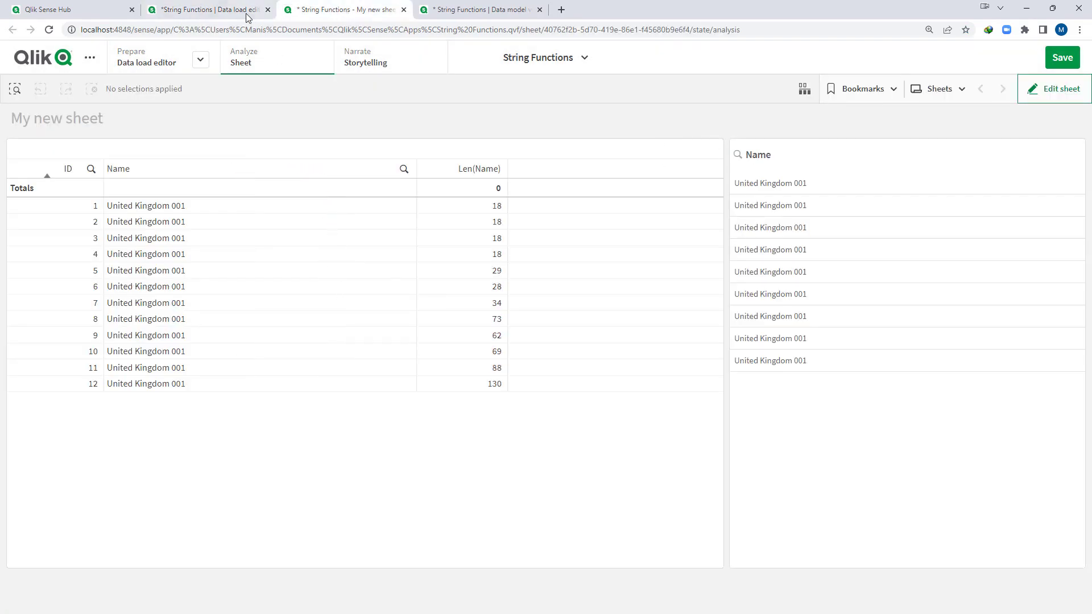
- Return to the load script and add a Map_Spaces: table label above the Data table
click(251, 12)
click(722, 531)
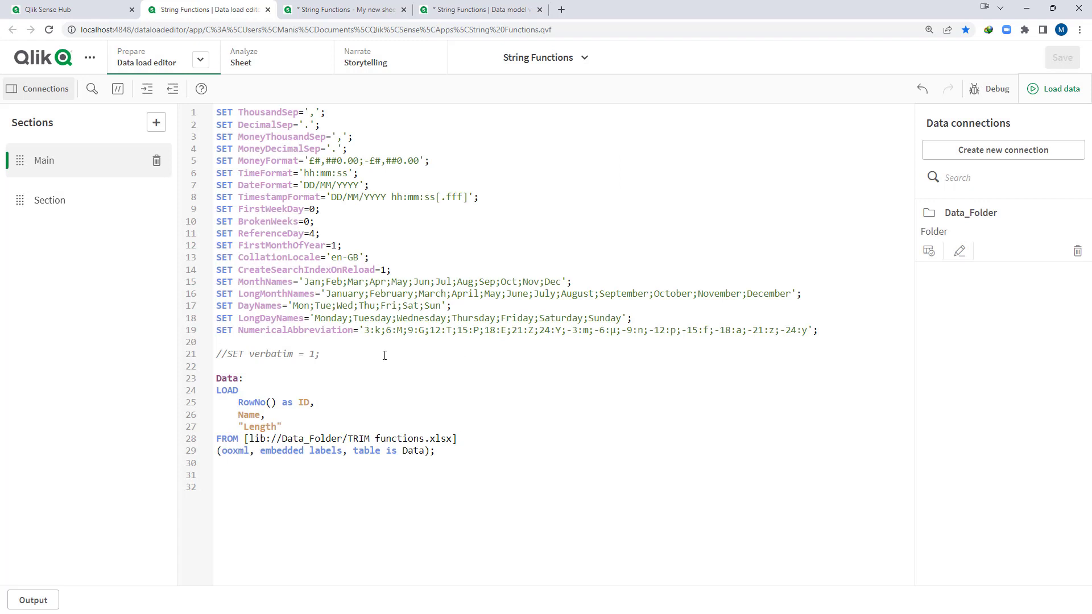
key(Return)
key(Return)
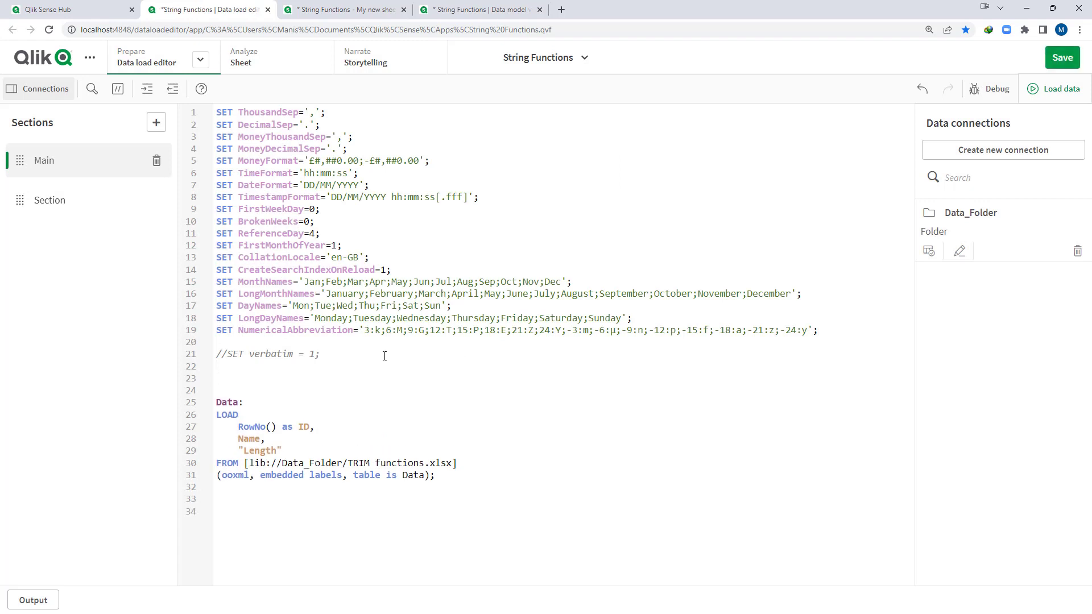
text(Map)
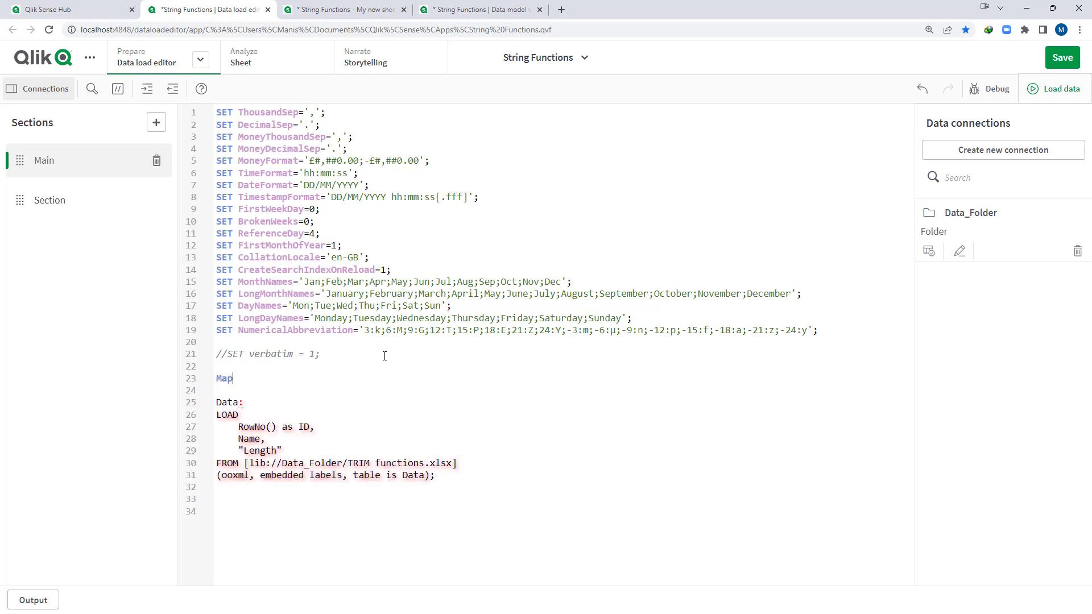
text(_Spaces:)
key(Return)
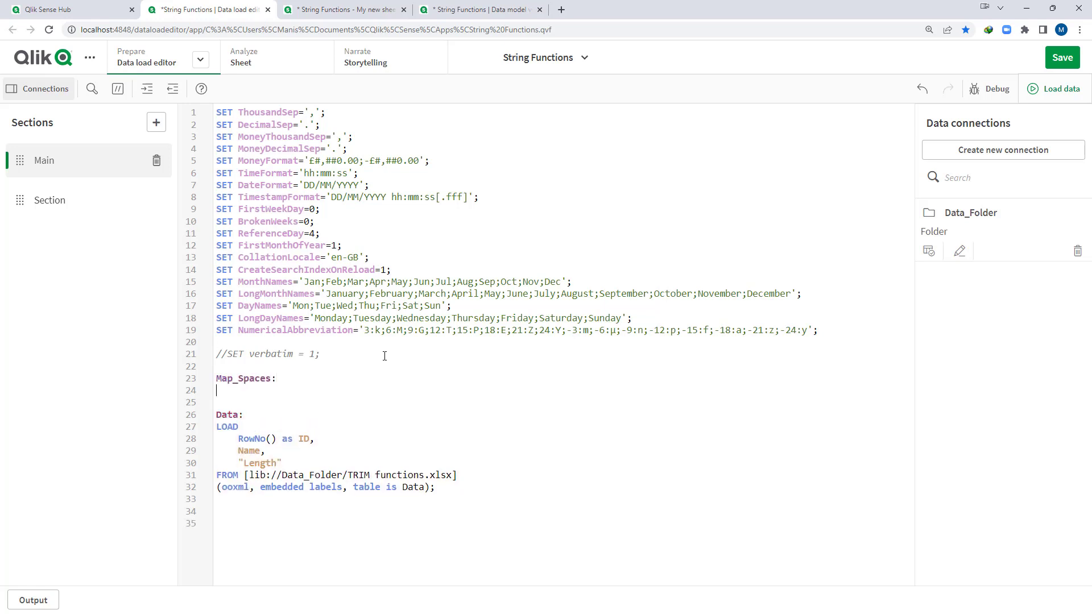
- Write the Map_Spaces load statement with 'United' as Input and AutoGenerate 1
text(Load)
key(Return)
text('U)
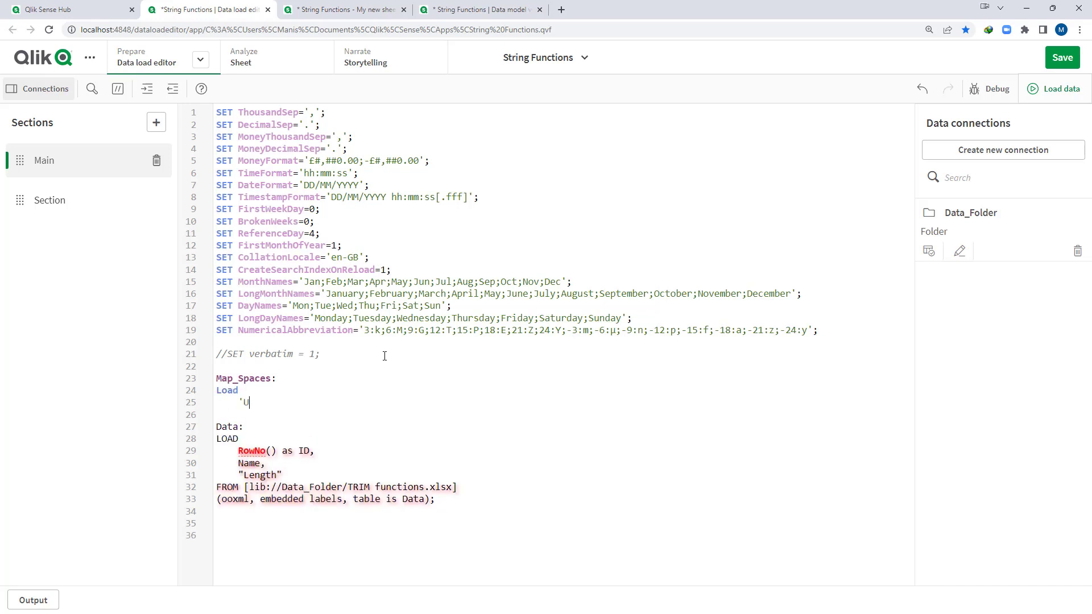
text(nited')
key(Return)
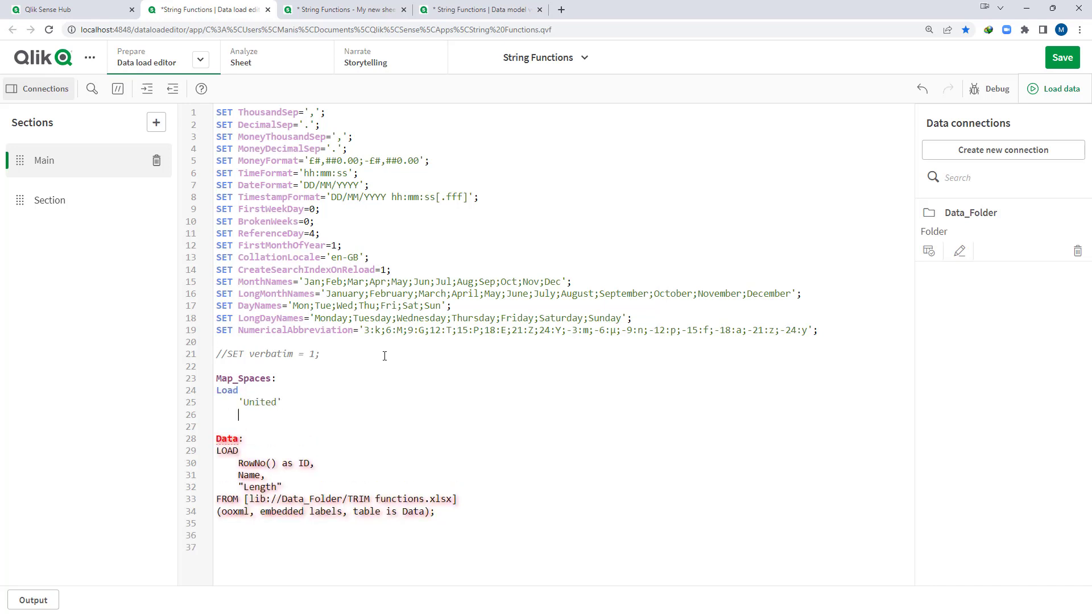
text(AutoGenerate 1;)
key(Up)
text(as )
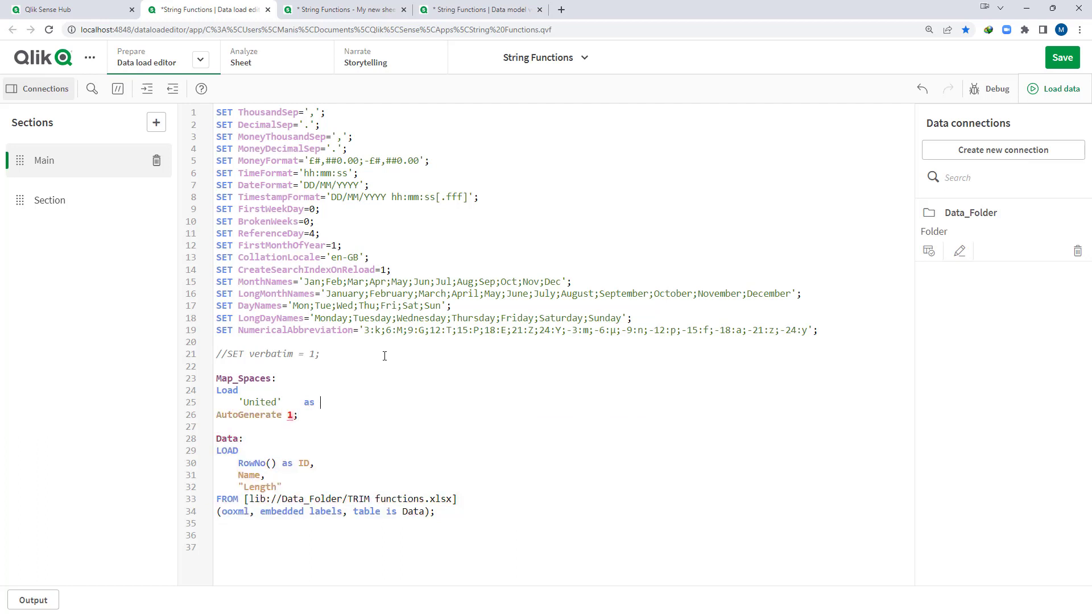
text(Input)
- Reload the data and create a second sheet in the app
click(1053, 90)
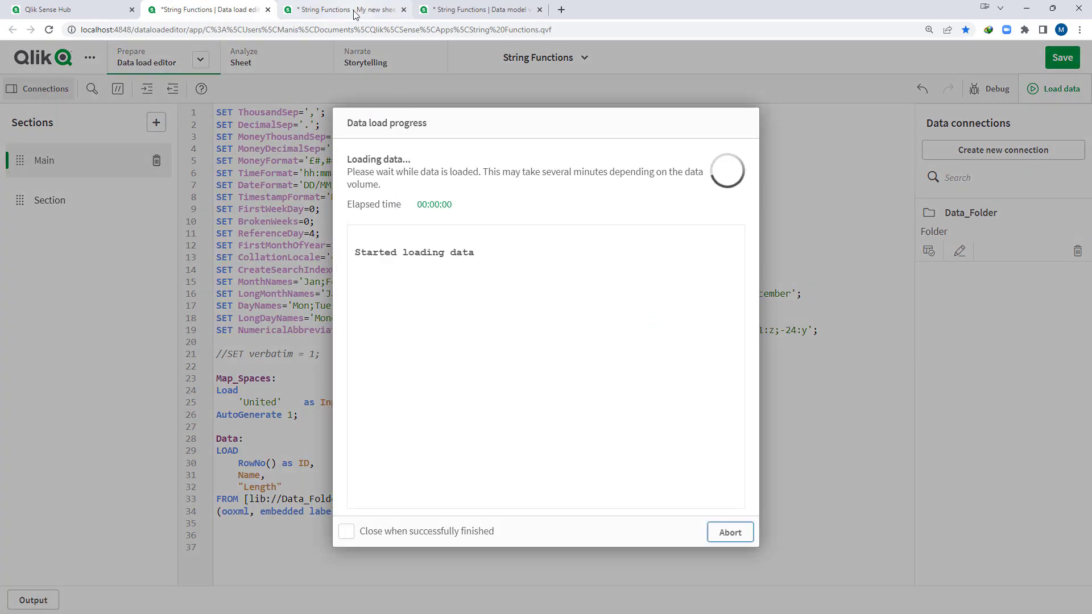
click(344, 9)
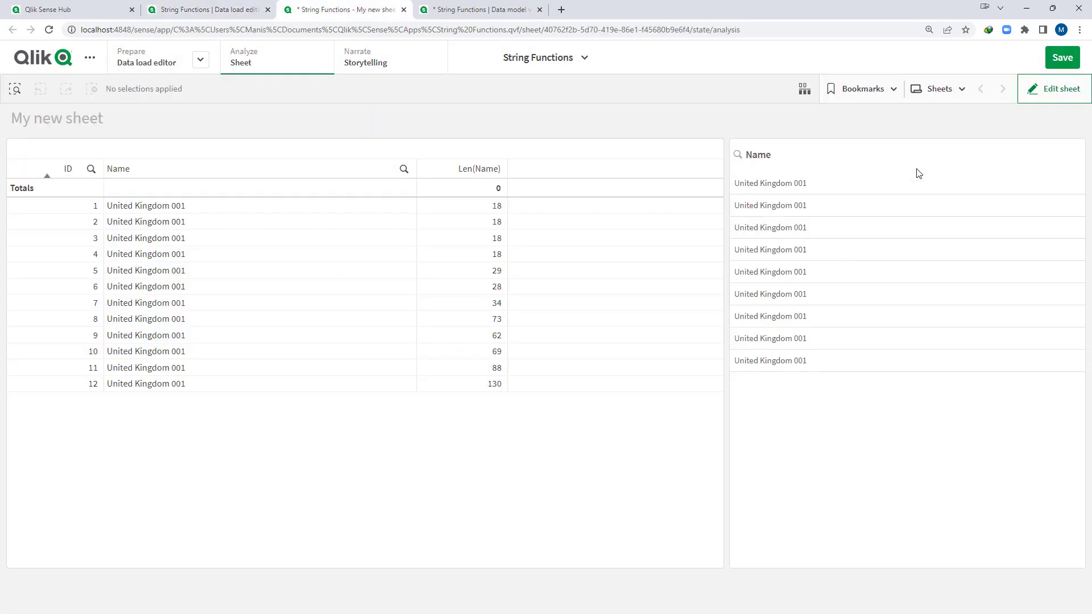
click(1046, 91)
click(933, 91)
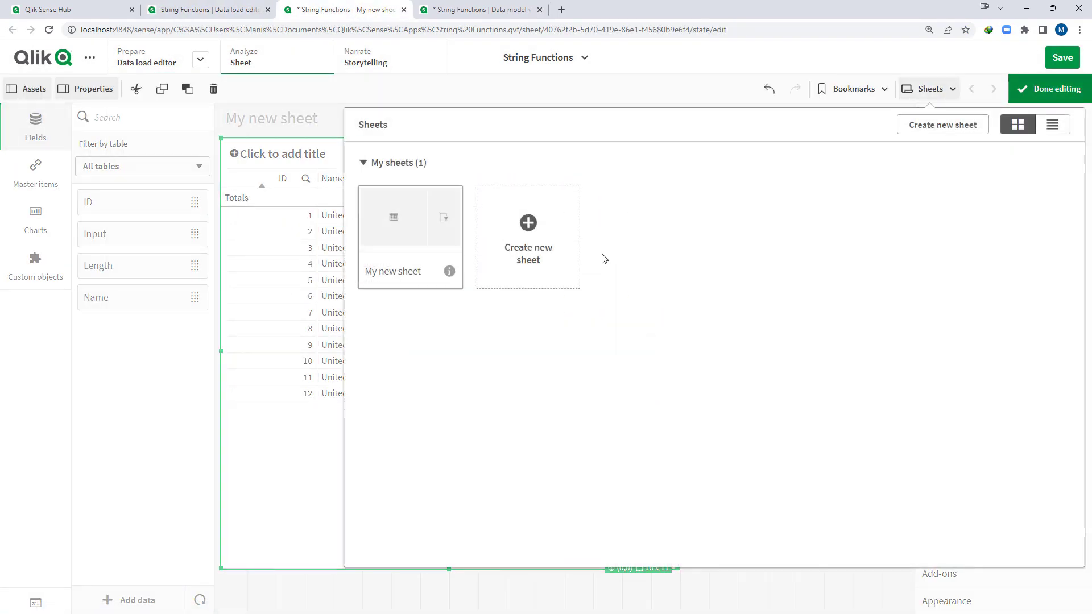
click(523, 256)
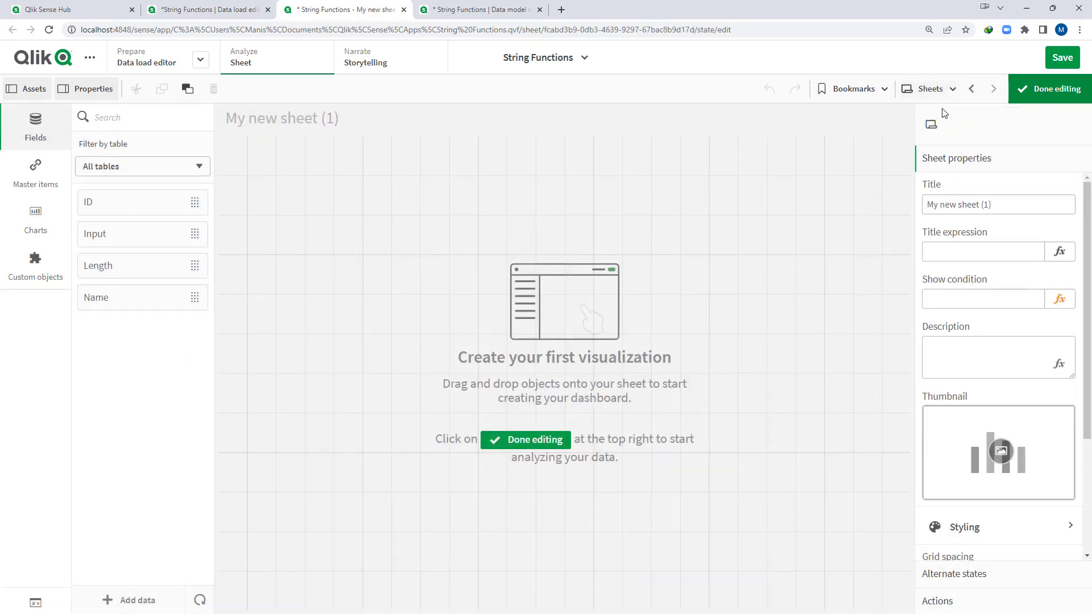
click(1027, 89)
click(1054, 89)
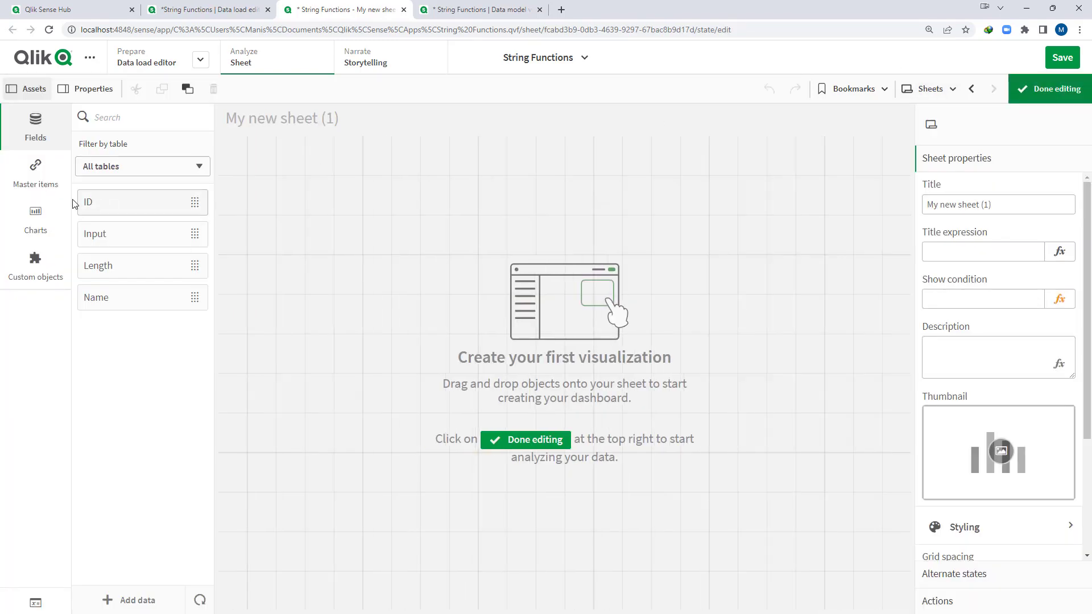
- Add a table with the Input field to the new sheet, resize it to 7 x 7 and finish editing
click(38, 219)
scroll(114, 512, down, 3)
drag(121, 509, 329, 259)
click(36, 126)
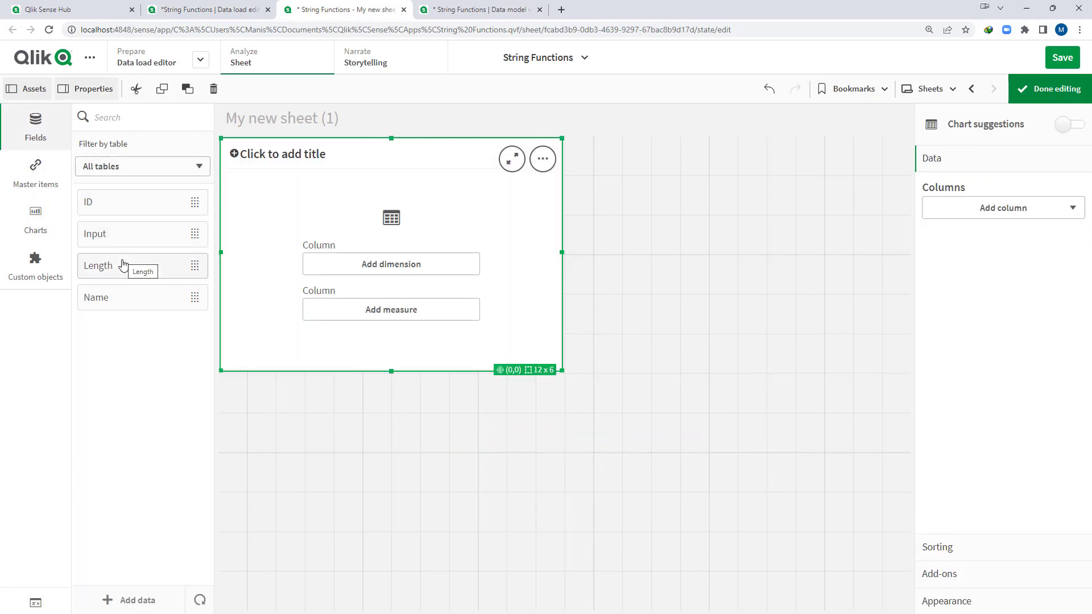
drag(110, 241, 372, 228)
click(373, 228)
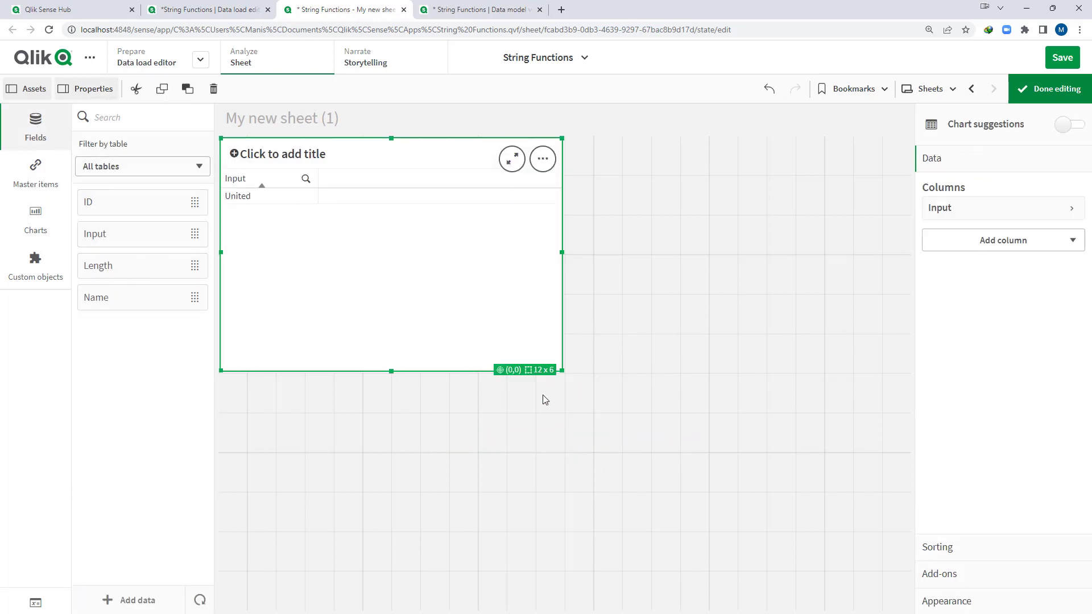
drag(562, 370, 430, 405)
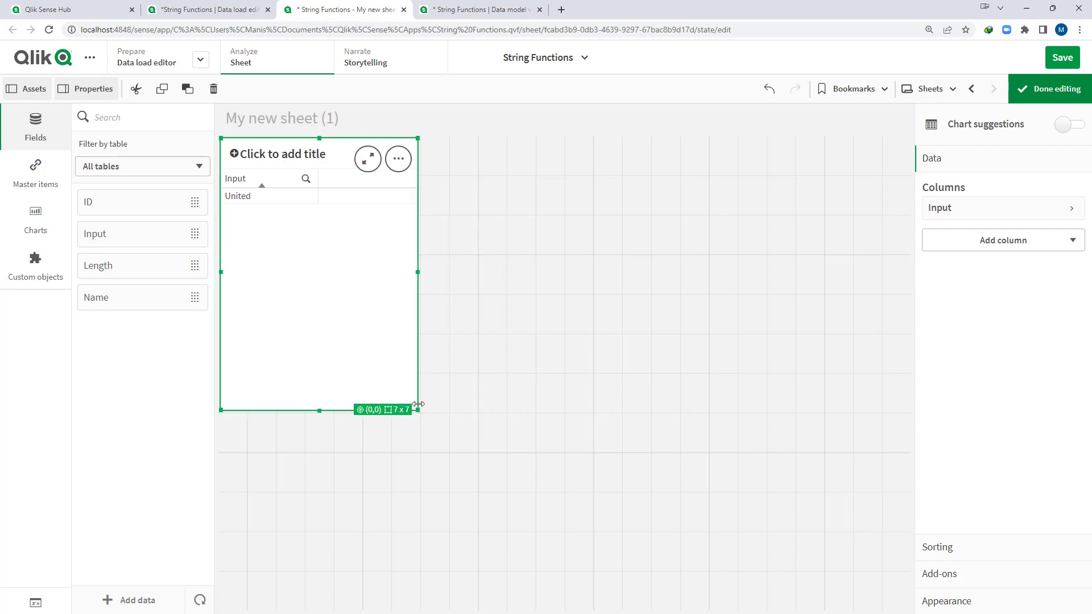
click(1056, 89)
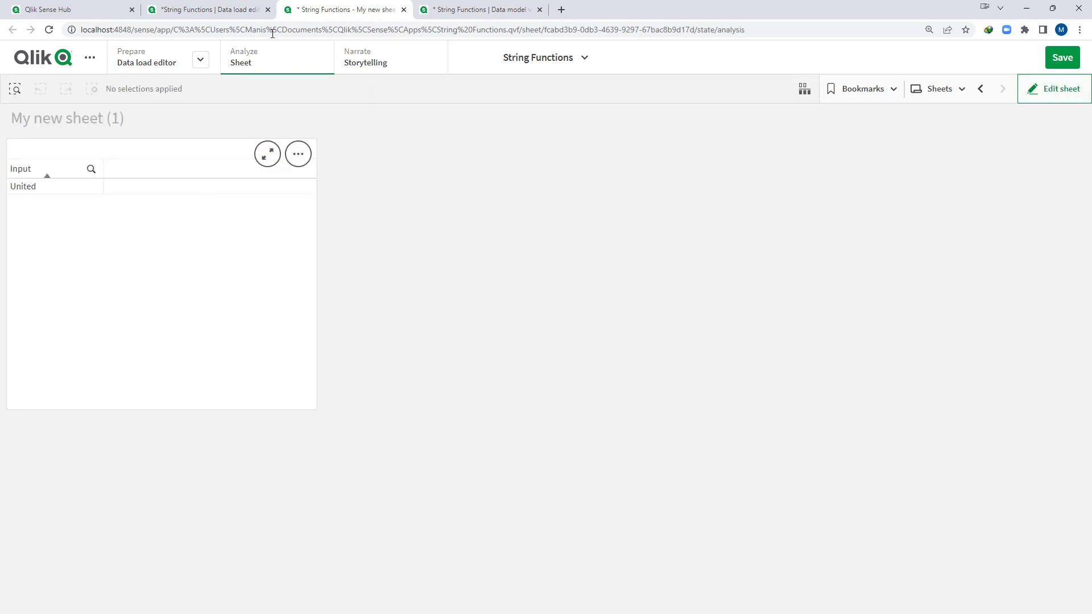
- Change AutoGenerate to 10, reload the data and preview the Map_Spaces table in the data model viewer
click(246, 11)
click(727, 531)
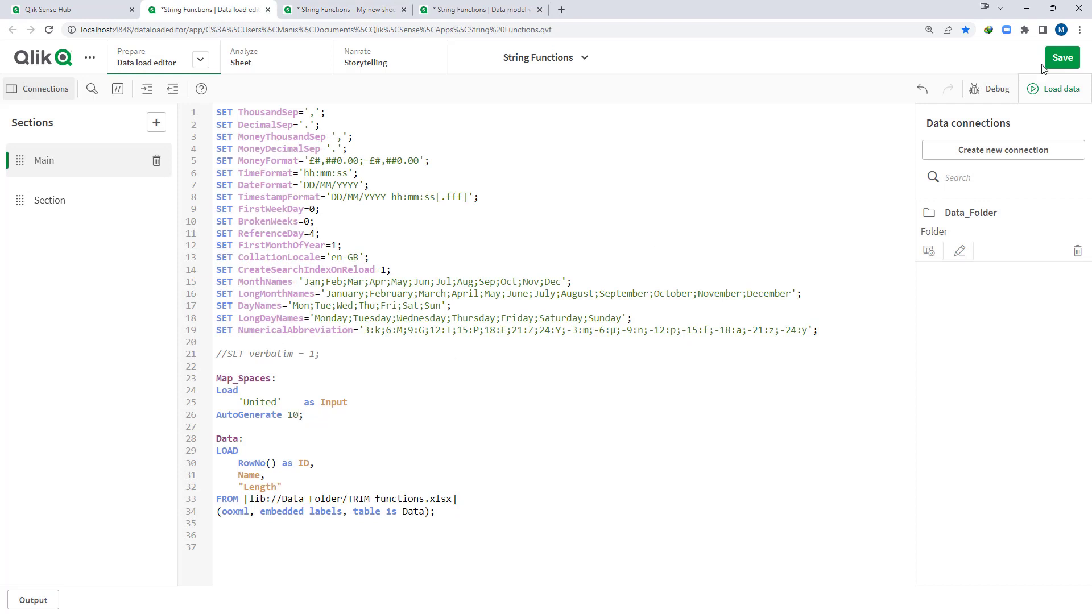
click(1058, 89)
click(348, 8)
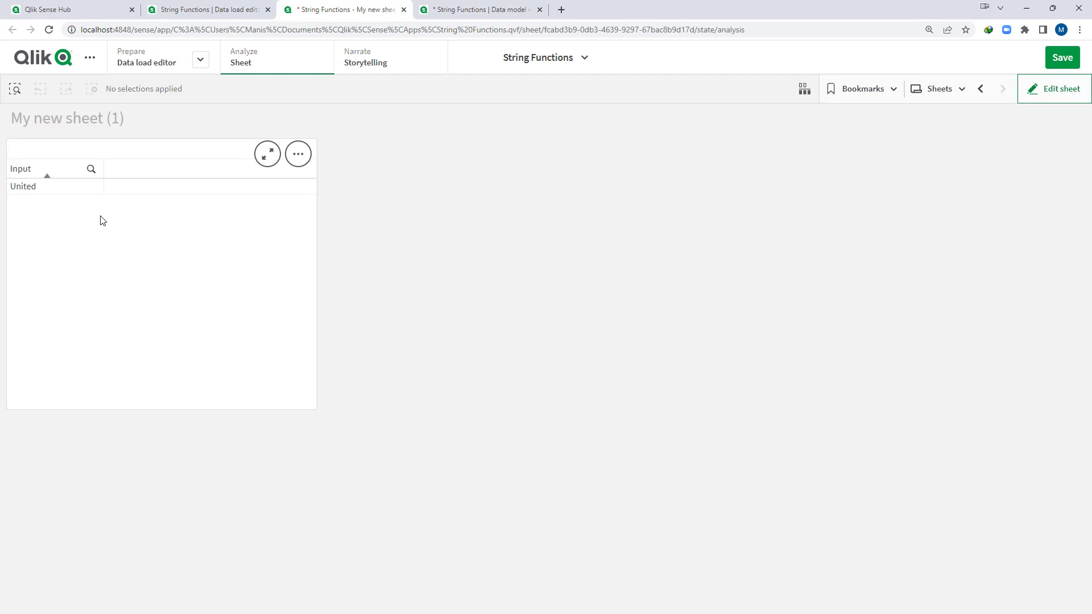
click(461, 10)
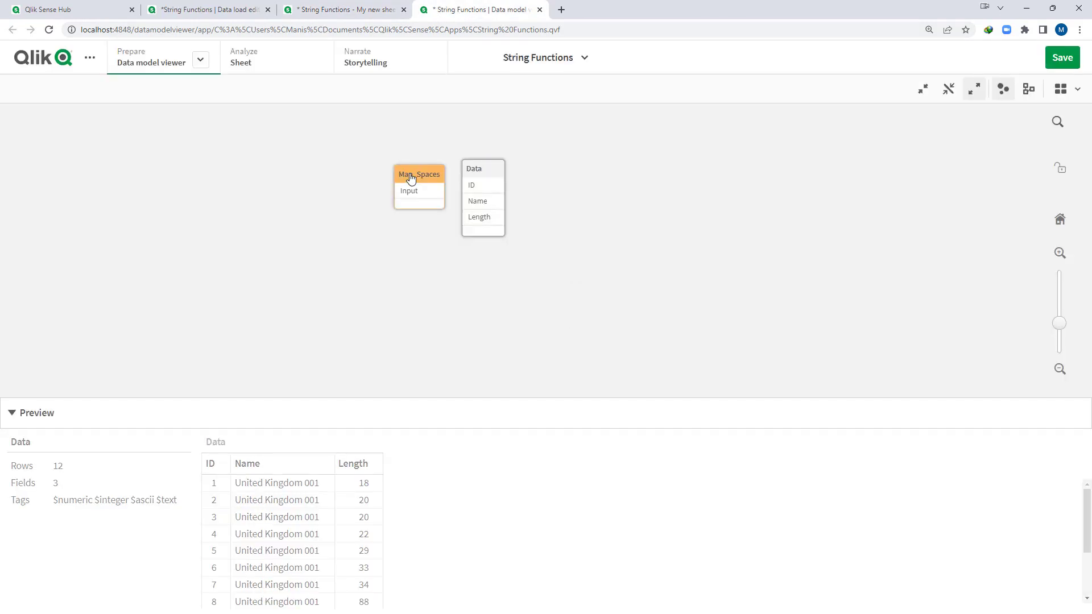
click(409, 183)
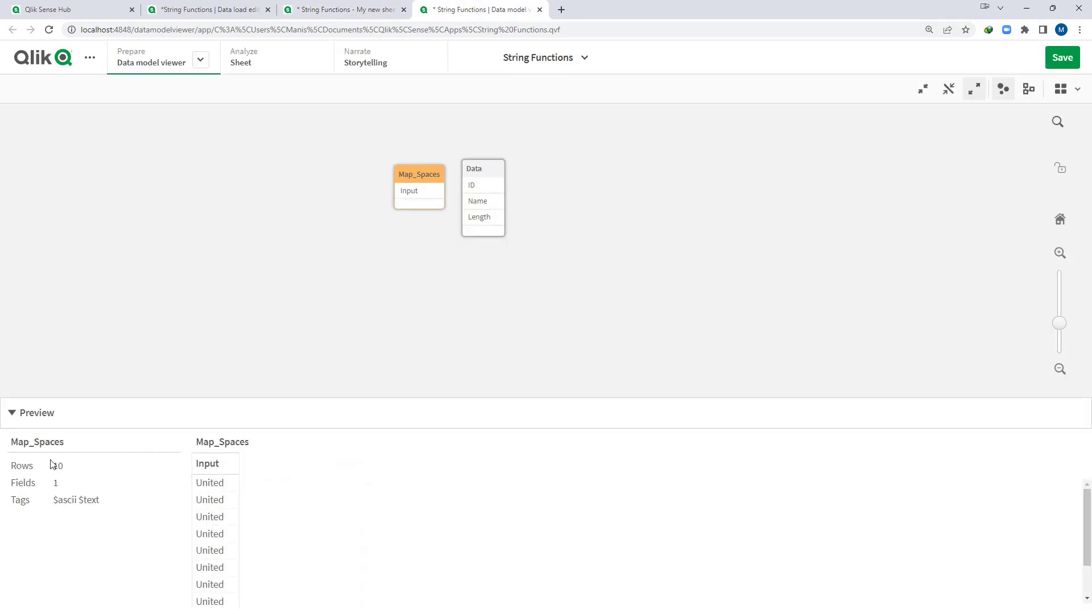
- Return to the load script and add RowNo() as ID above the 'United' line in the Map_Spaces load
click(336, 10)
click(239, 10)
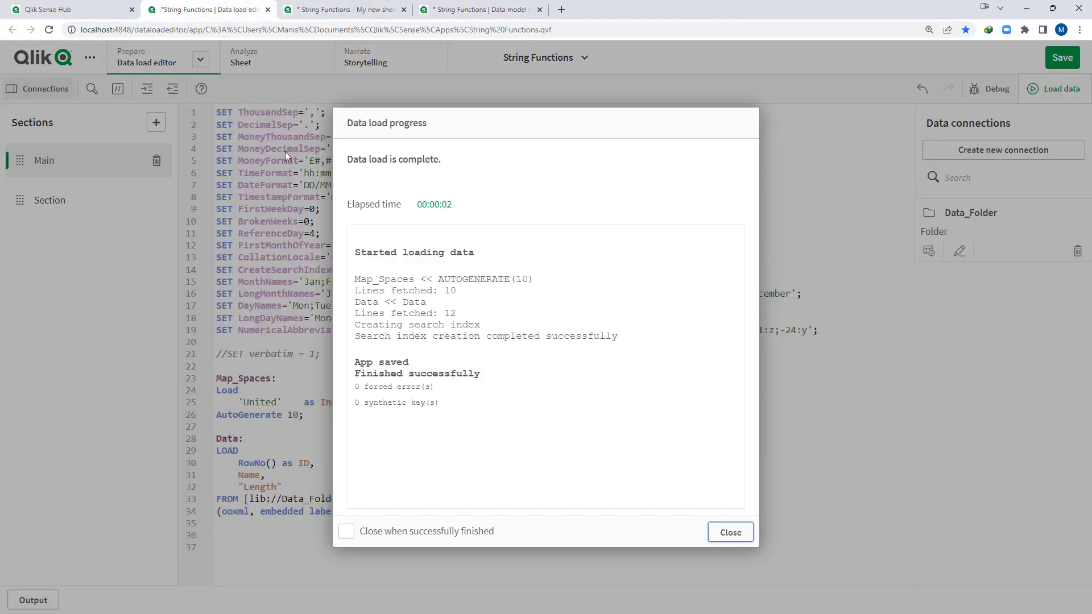
click(730, 532)
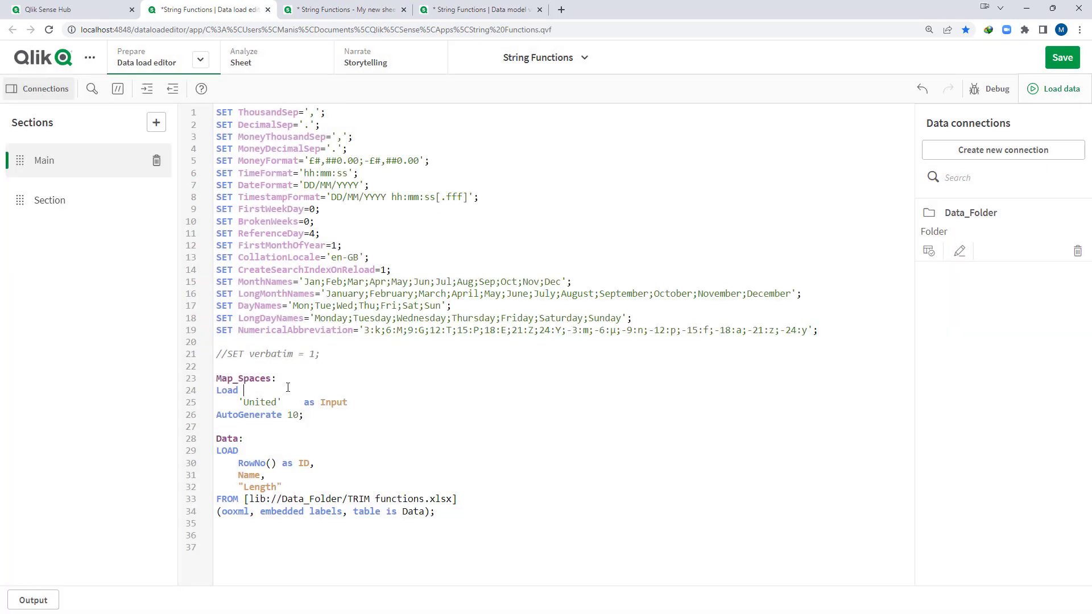
key(Return)
text(RowNo() as )
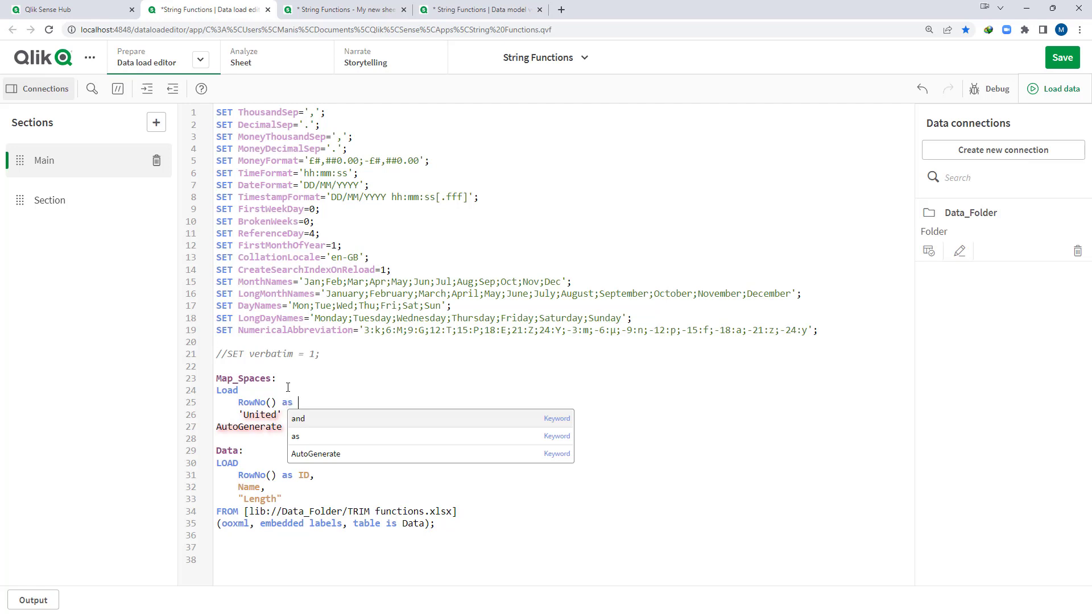
text(ID,)
key(Down)
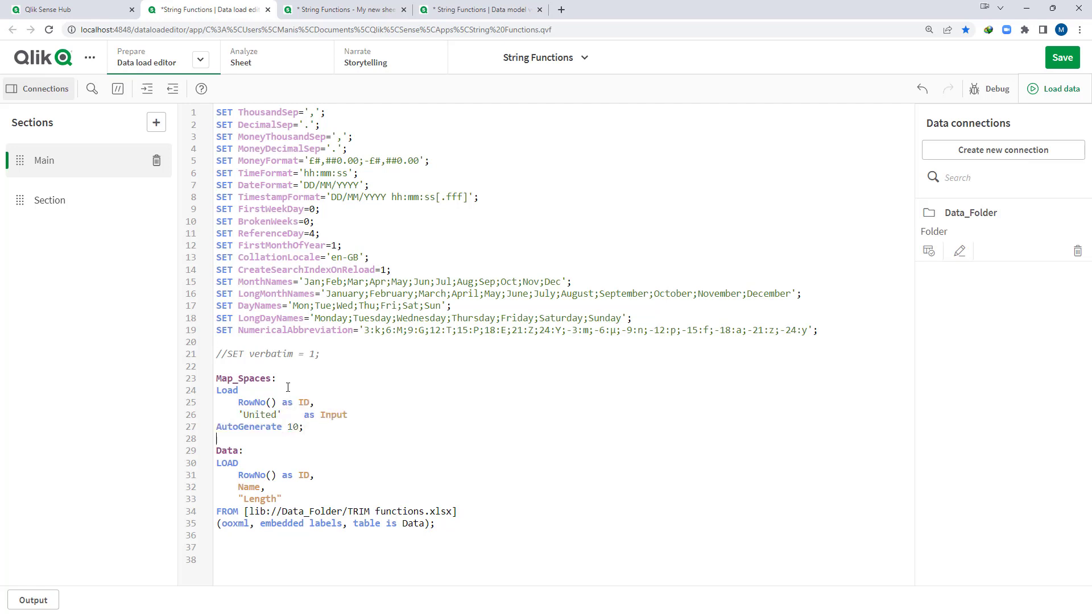
- Comment out the Data table load with /* and reload the data
key(Return)
text(/*)
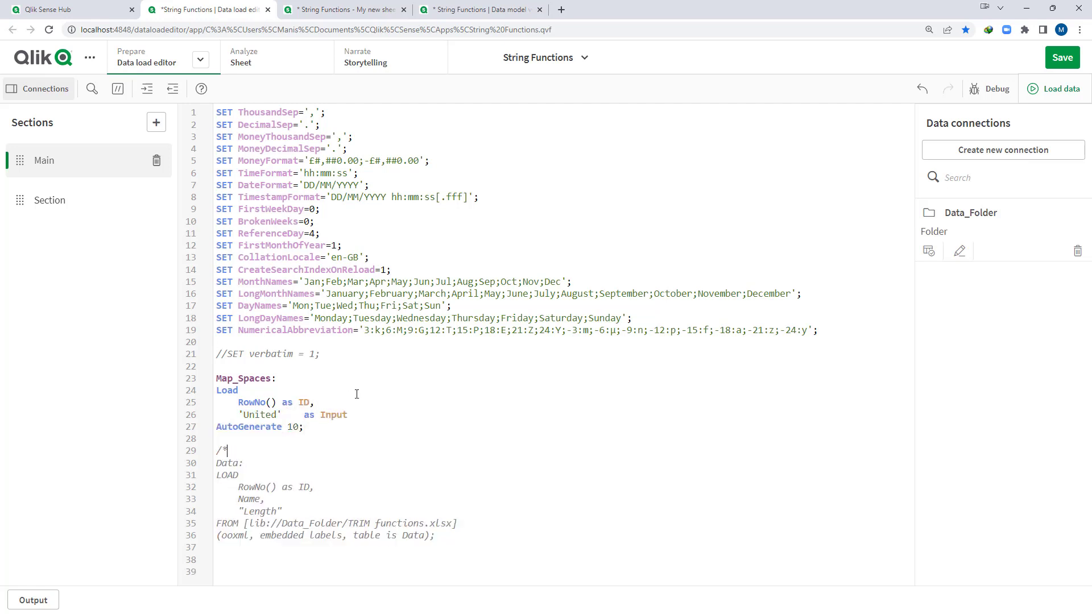
click(1055, 88)
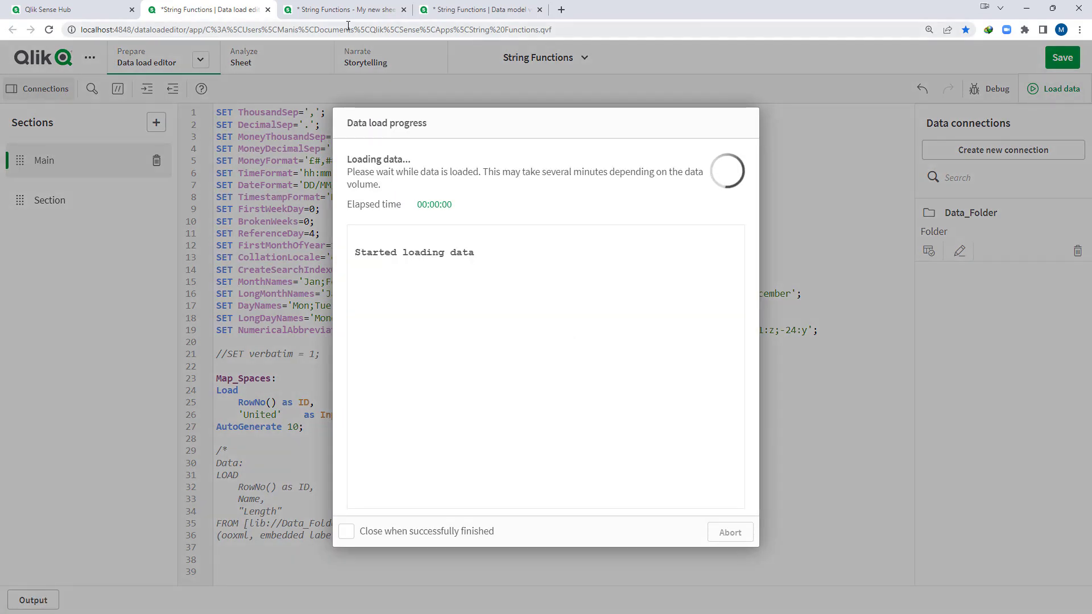
- Add the ID field to the new sheet's table and place it before the Input column
click(348, 13)
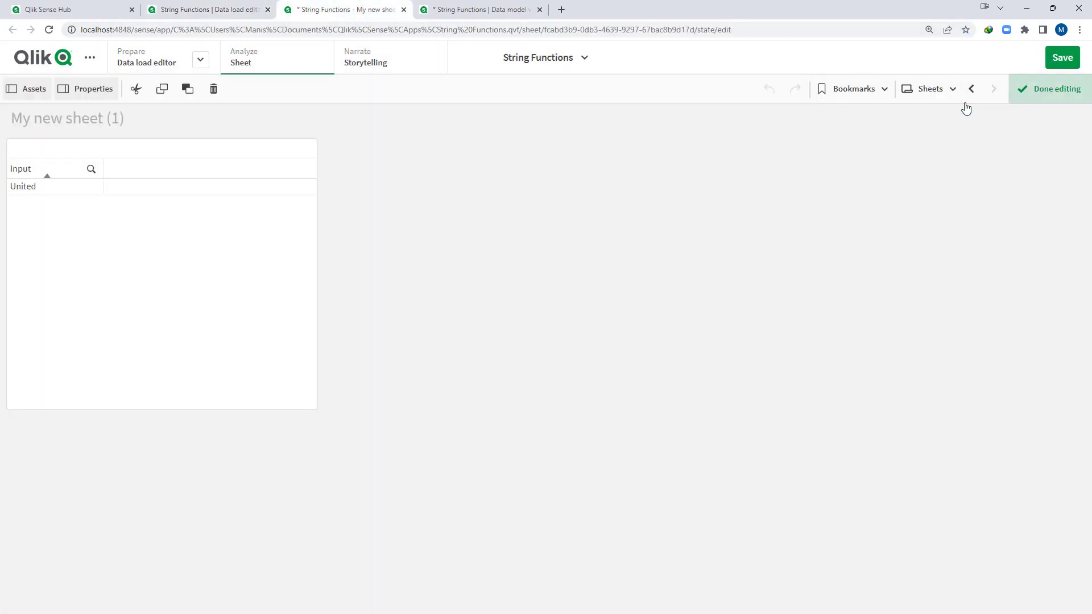
click(1023, 95)
drag(139, 149, 309, 209)
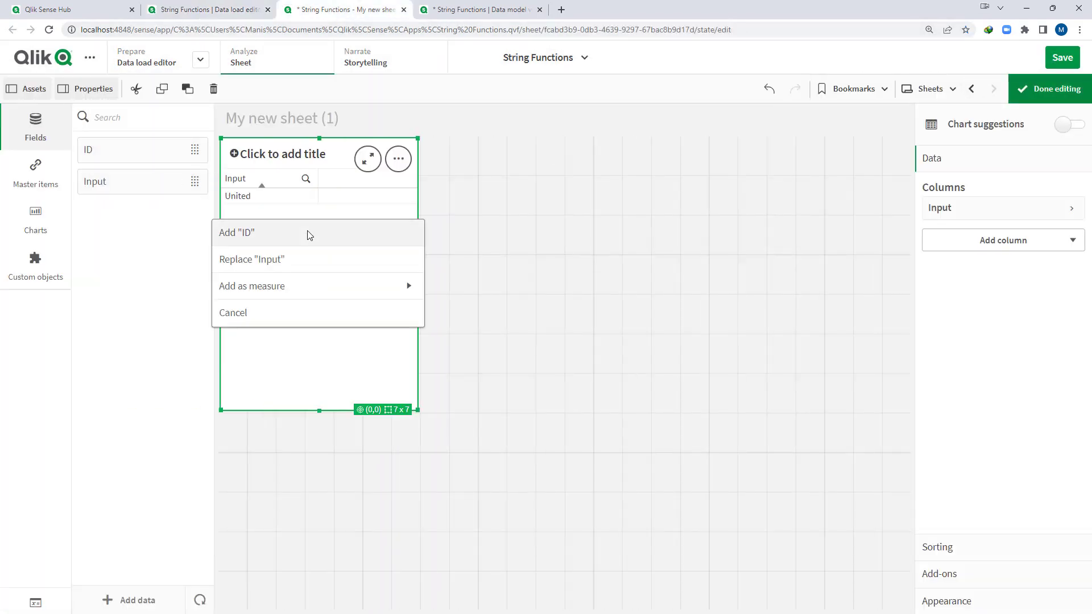
click(307, 232)
drag(1024, 241, 1001, 206)
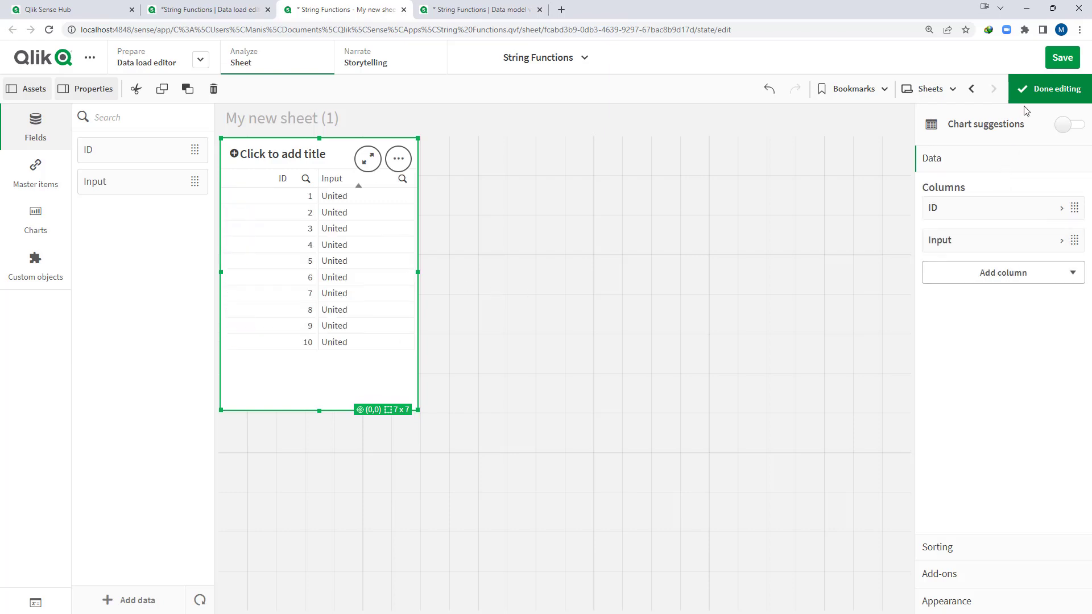
- Return to the load script and add a Repeat('U') as Input line below the 'United' line
click(207, 10)
click(731, 532)
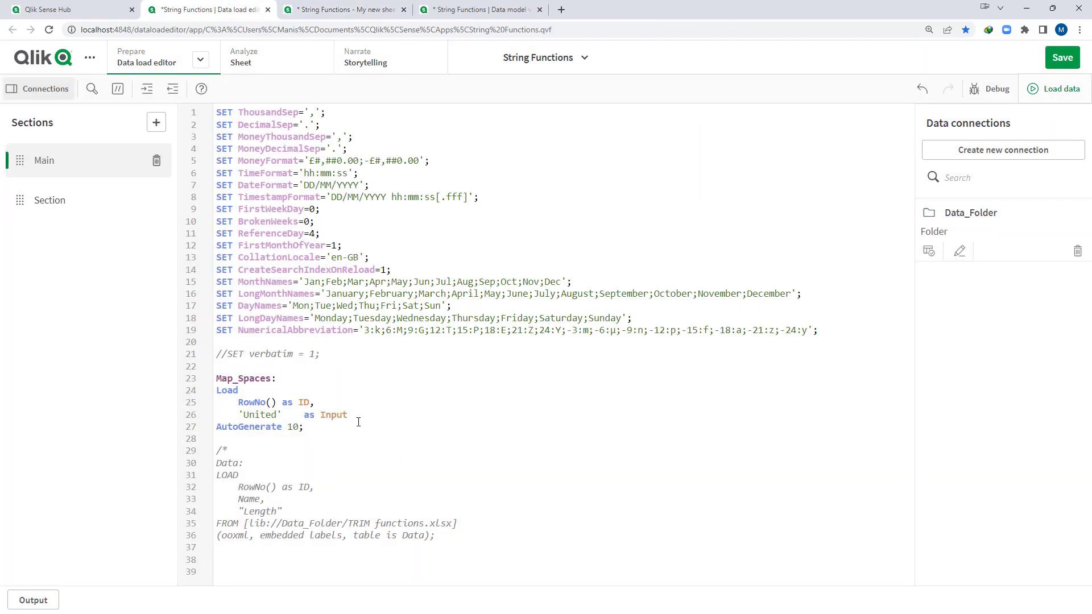
key(Return)
text(Repeat()
text('M)
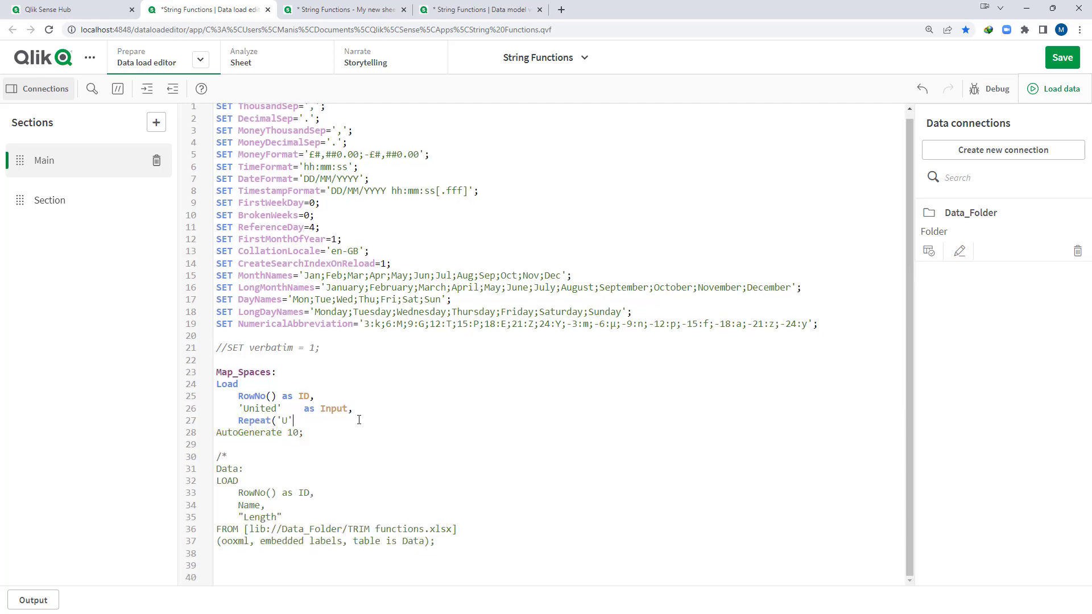
key(BackSpace)
key(BackSpace)
text() )
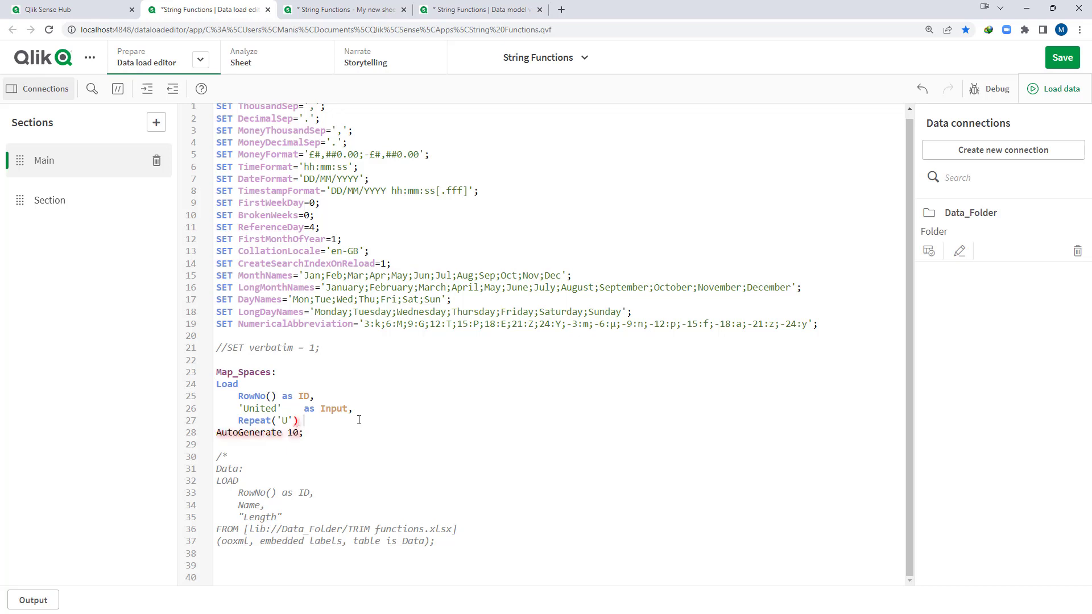
text(as Input)
- Remove the 'United' line, complete the expression as Repeat('U',1) and reload the data, checking the sheet
key(shift+Down)
key(Delete)
text(,1)
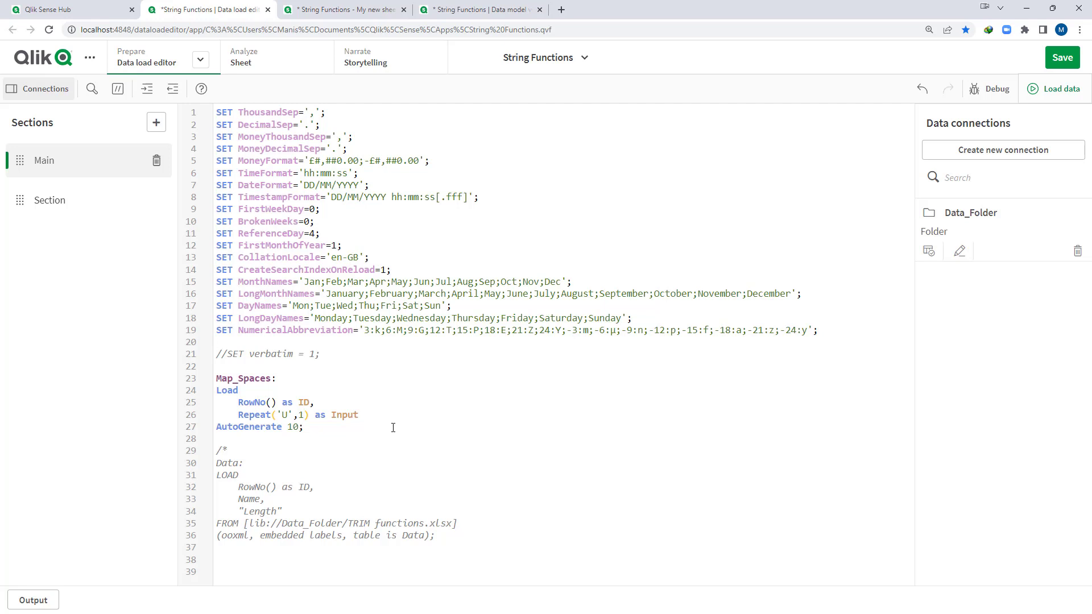
click(1055, 89)
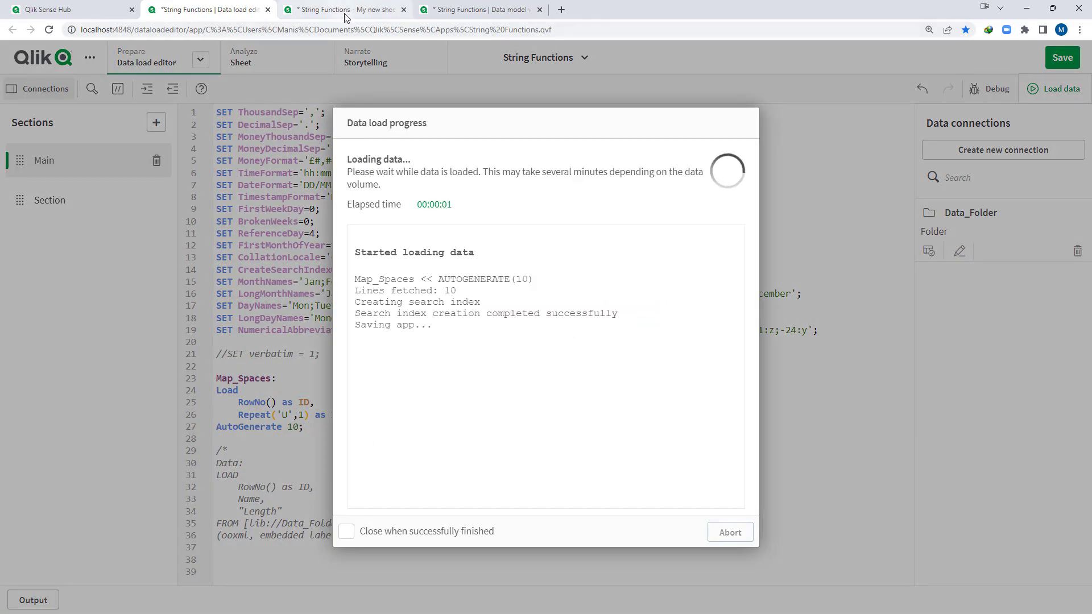
click(340, 8)
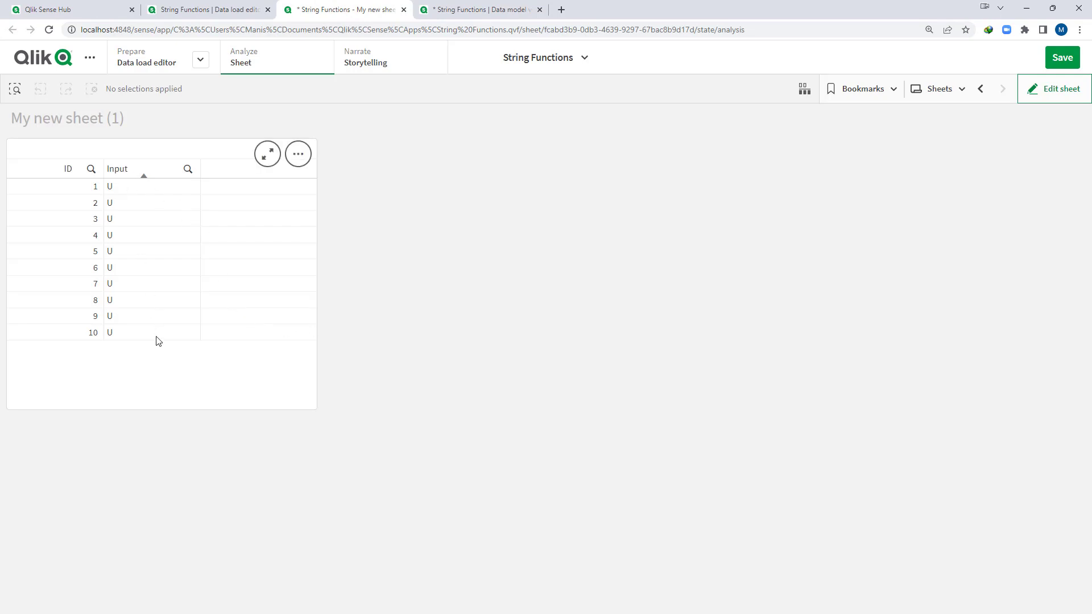
- Replace the repeat count in the Input expression with RowNo() in the load script, reload the data and check the sheet
click(218, 15)
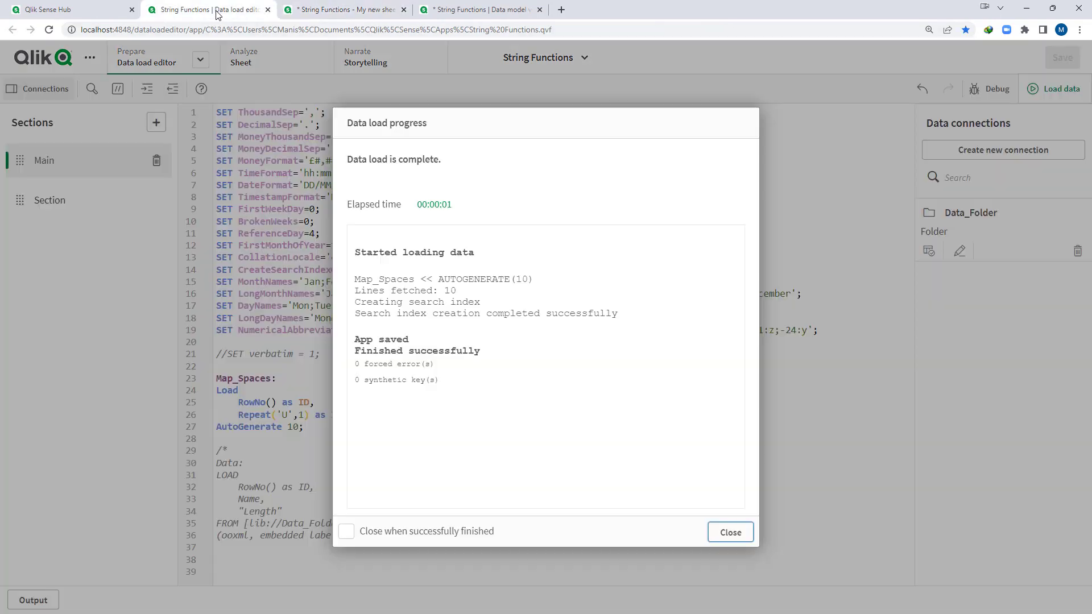
click(728, 533)
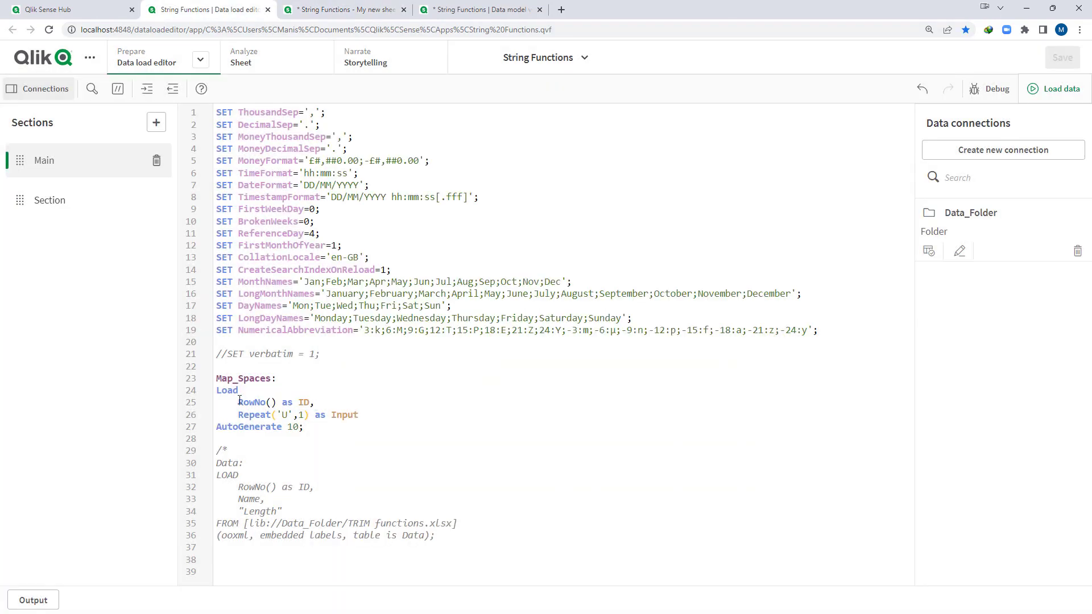
drag(240, 402, 276, 405)
key(ctrl+c)
click(298, 416)
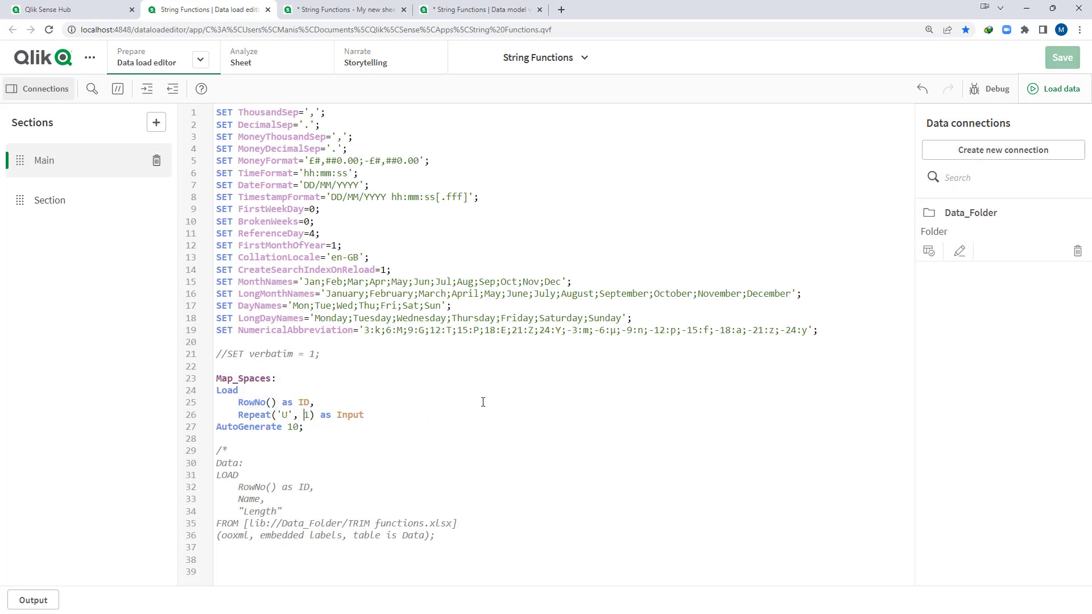
key(Delete)
key(ctrl+v)
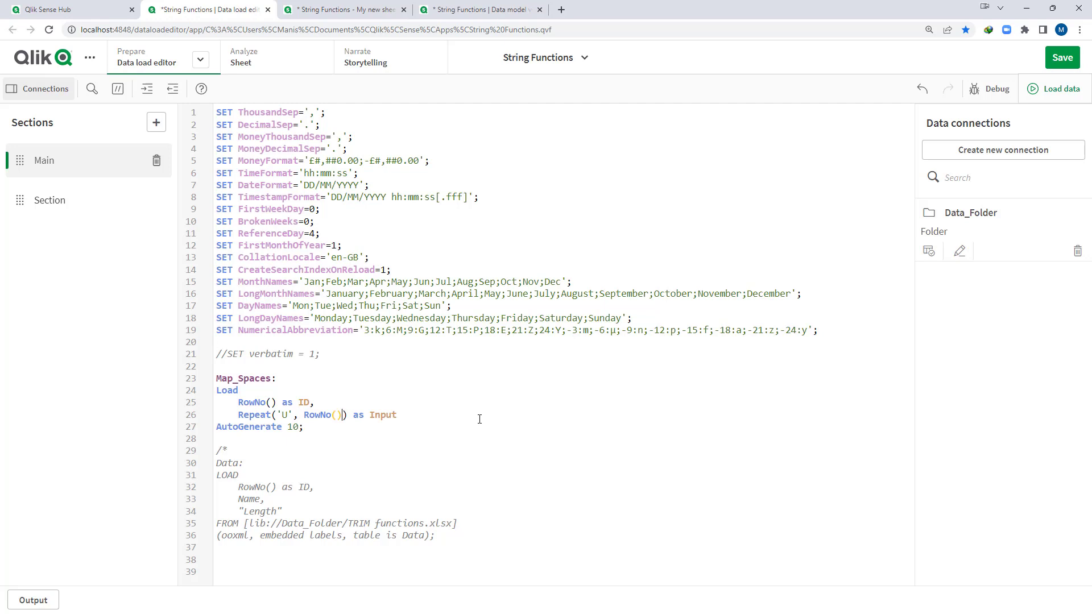
click(1052, 89)
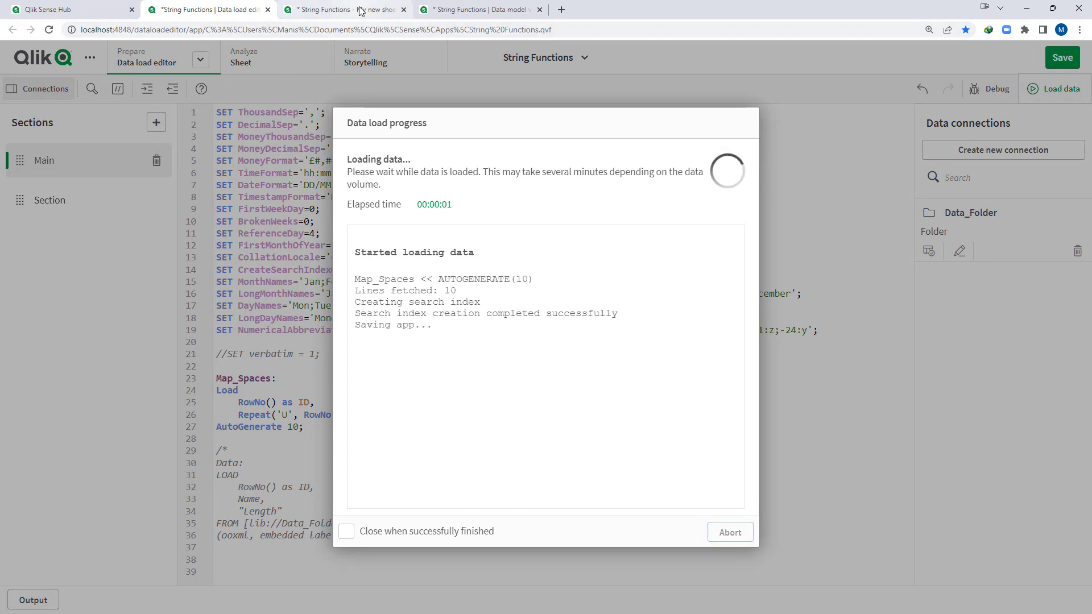
click(360, 11)
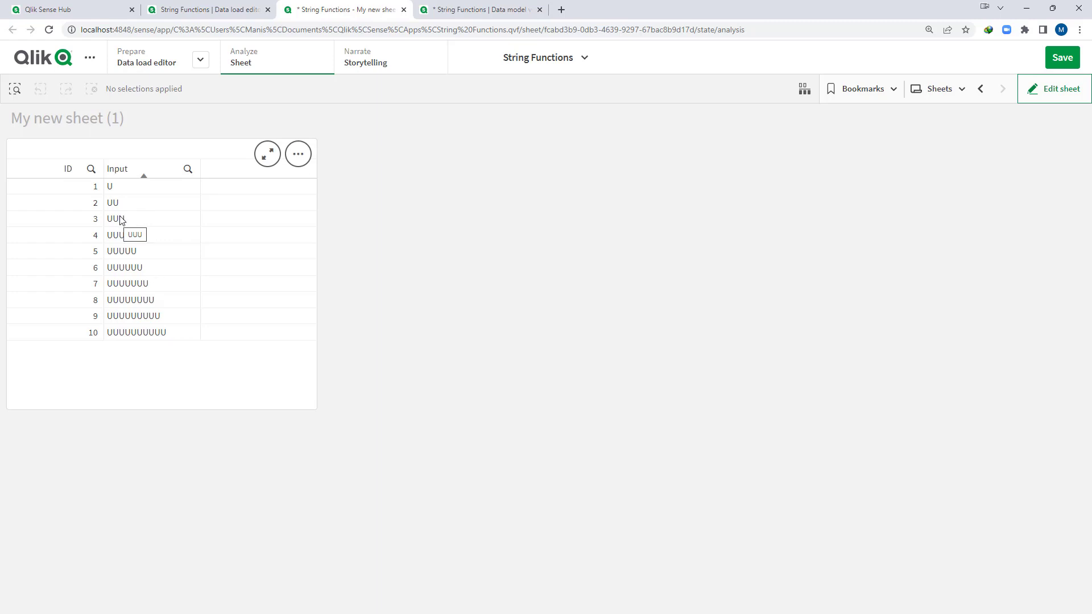
- Change the repeated character in the script's Input expression from 'U' to a single space and reload the data
click(215, 10)
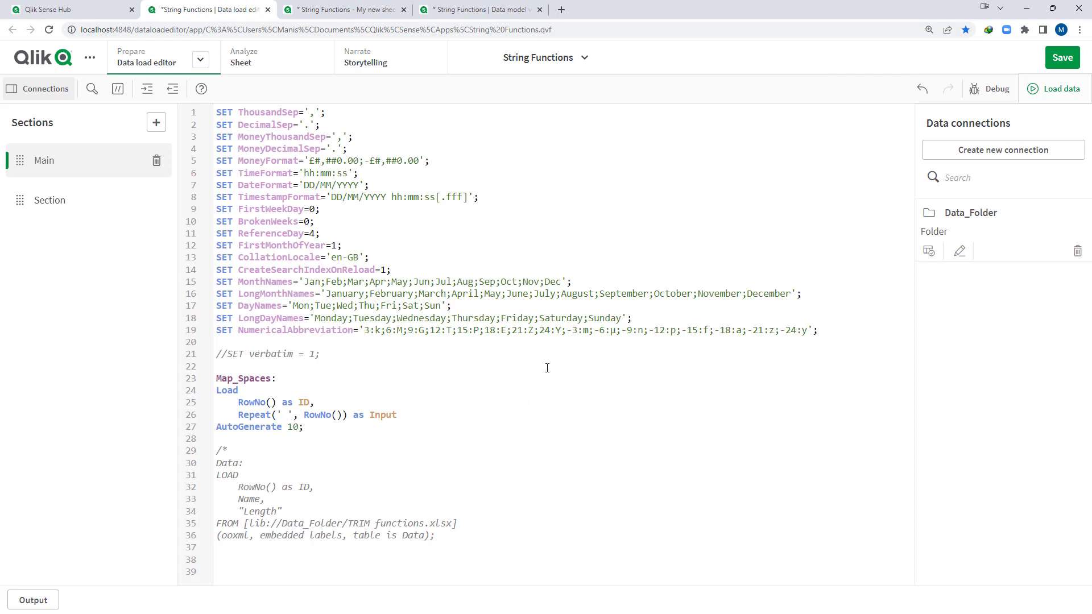
click(1040, 94)
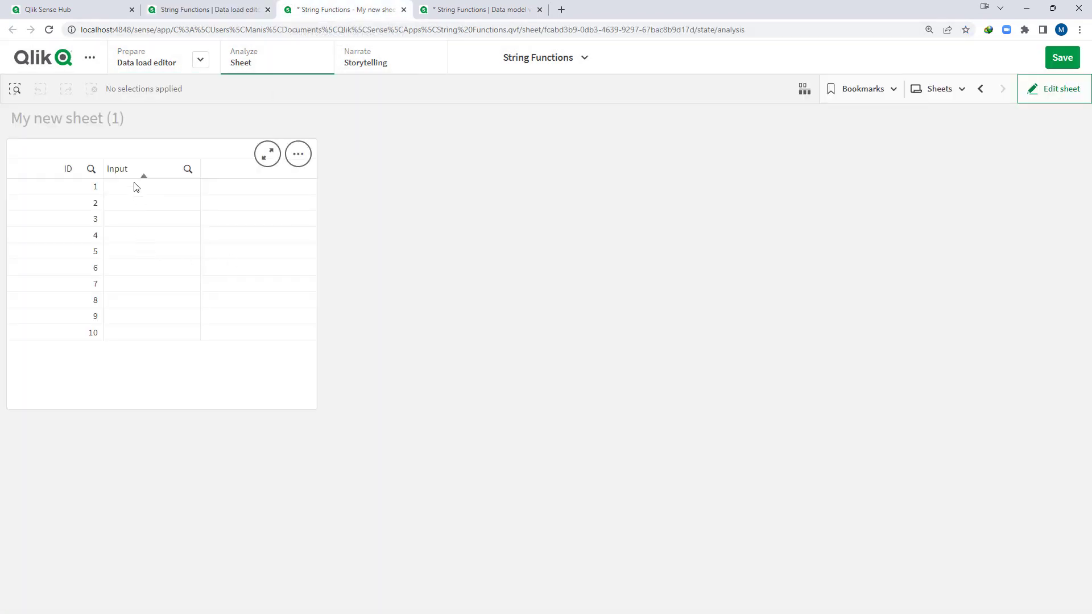
- Add a Len(Input) measure column to the sheet's table and widen the table to 10 grid columns
click(1038, 94)
click(330, 340)
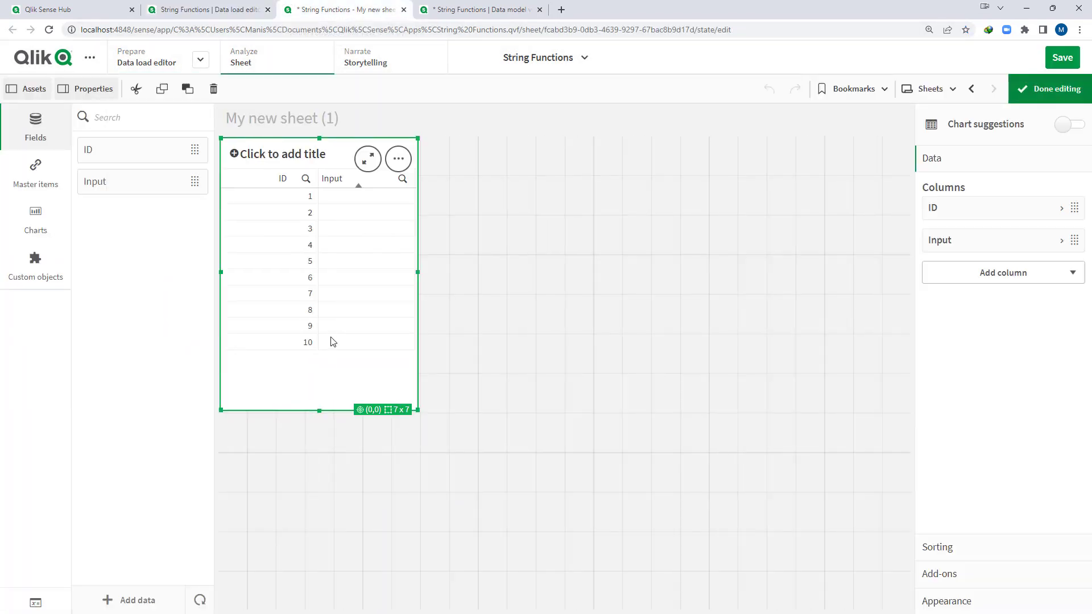
click(966, 273)
click(969, 324)
text(Len(Input))
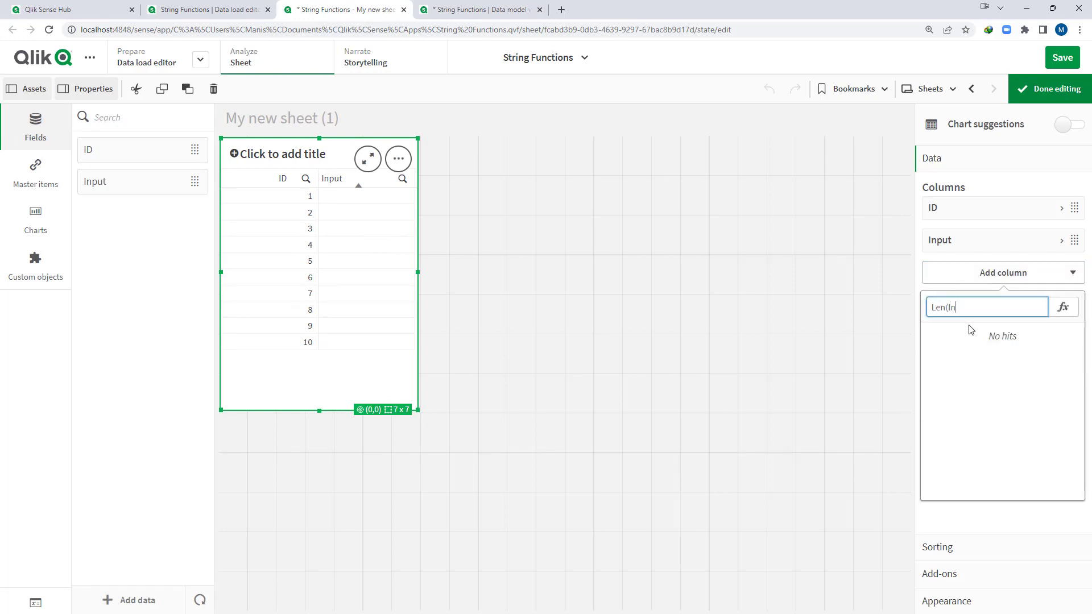
key(Return)
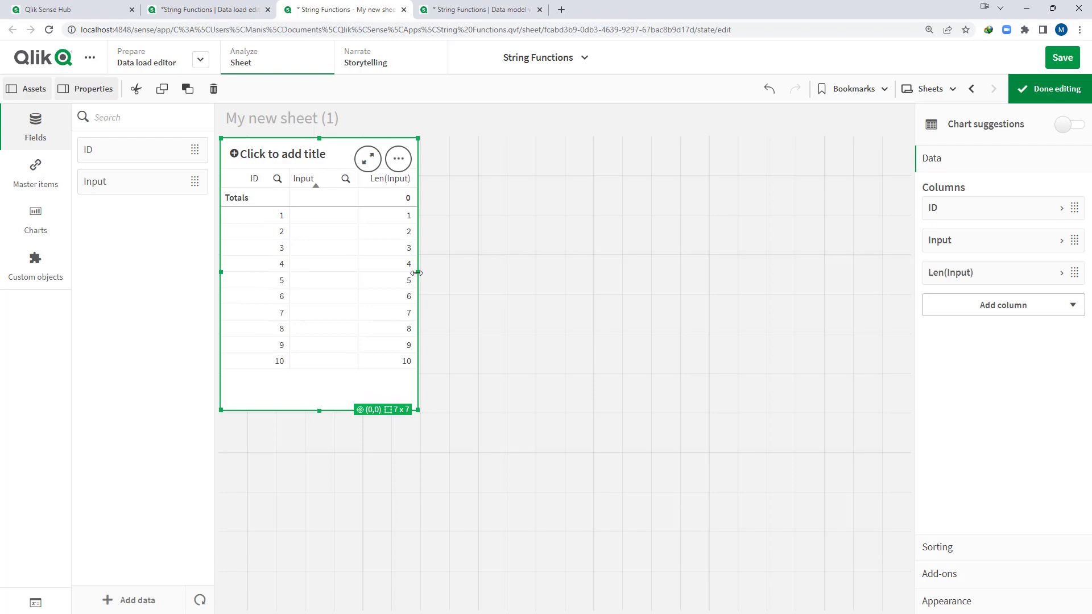
drag(416, 273, 512, 271)
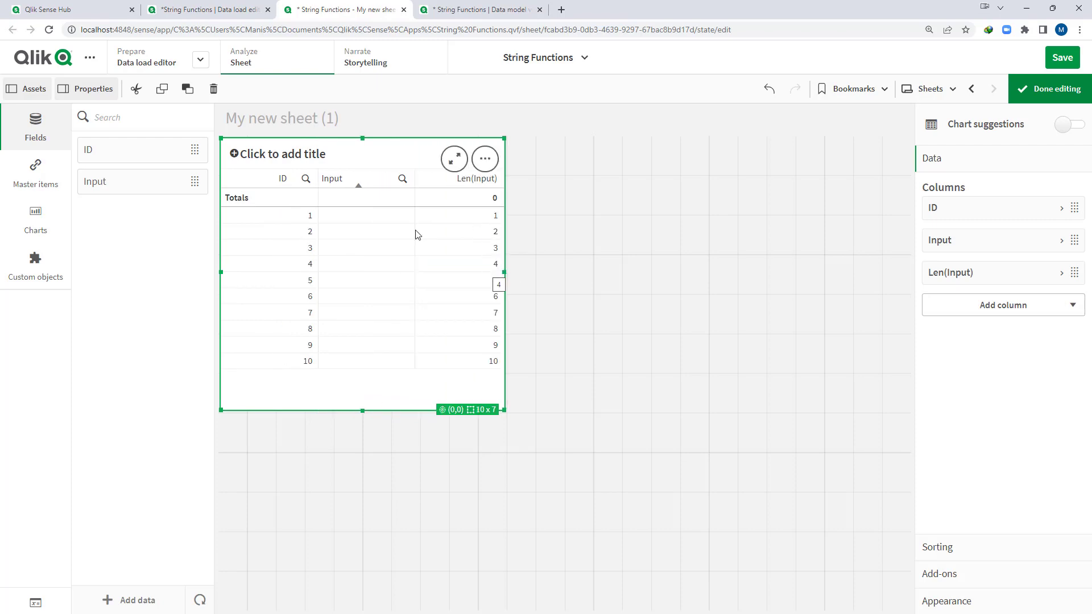
- Switch the repeated character in the Input expression to 'U', reload the data and compare the lengths on the sheet
key(ctrl+shift+Tab)
key(BackSpace)
text(U)
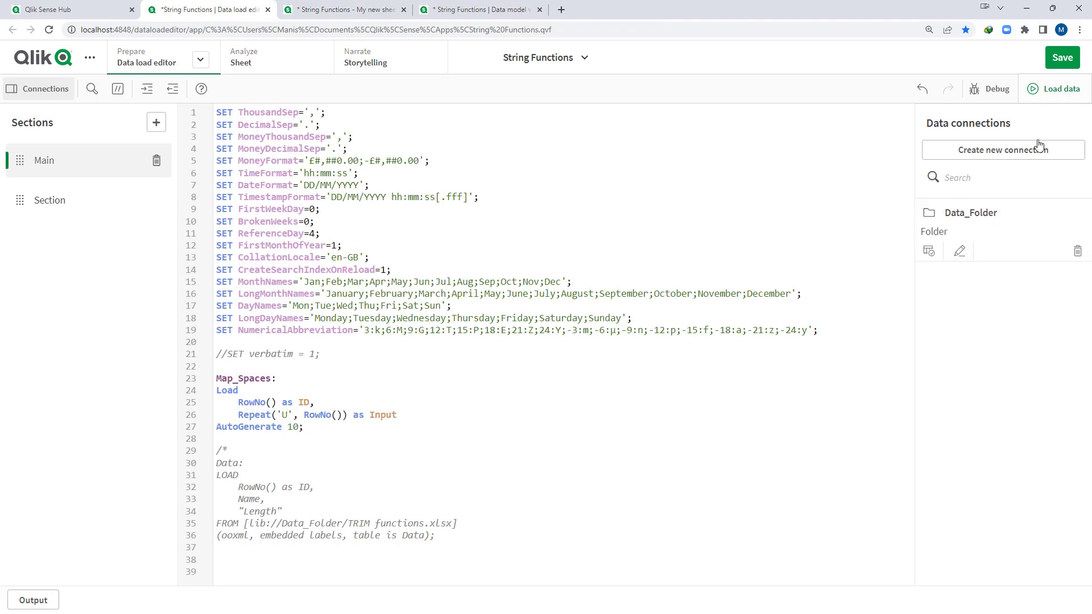
click(1054, 88)
click(375, 12)
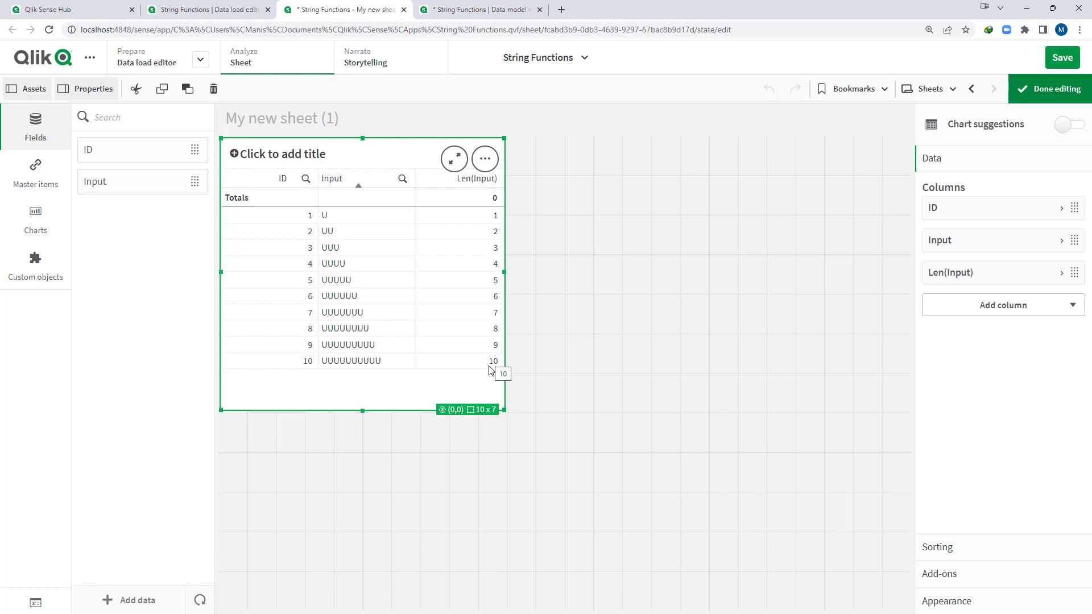
- Put a space back as the repeated character in the Input expression, reload the data and view the sheet
click(234, 16)
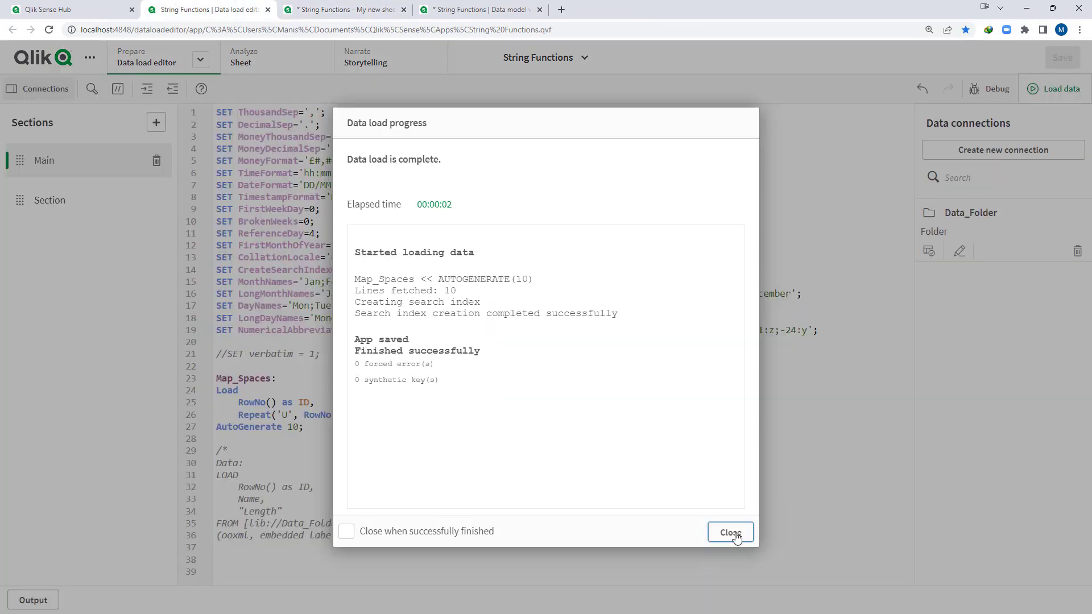
click(731, 533)
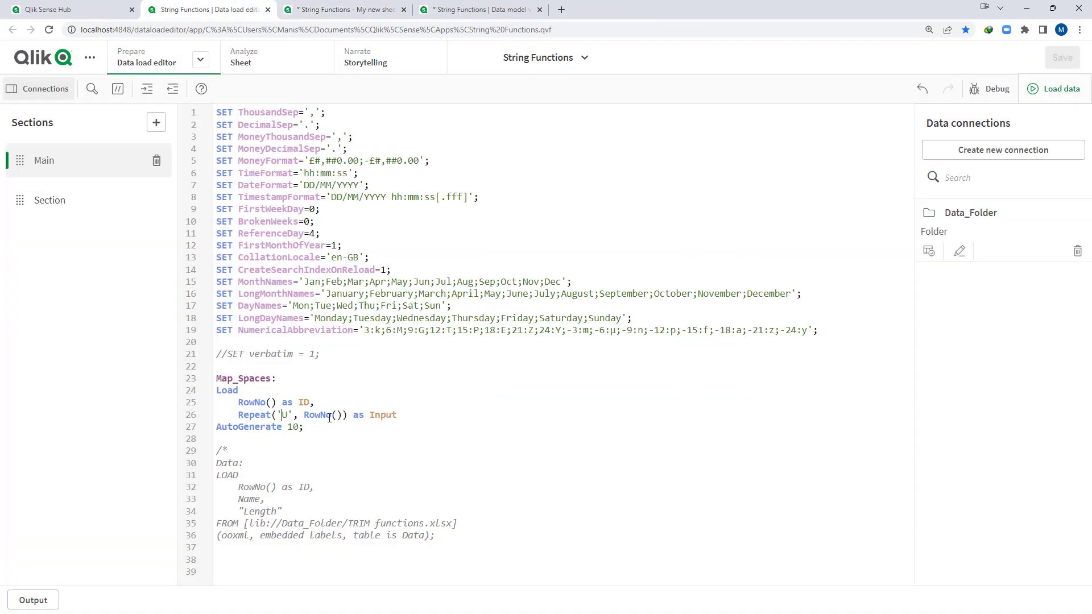
click(1054, 88)
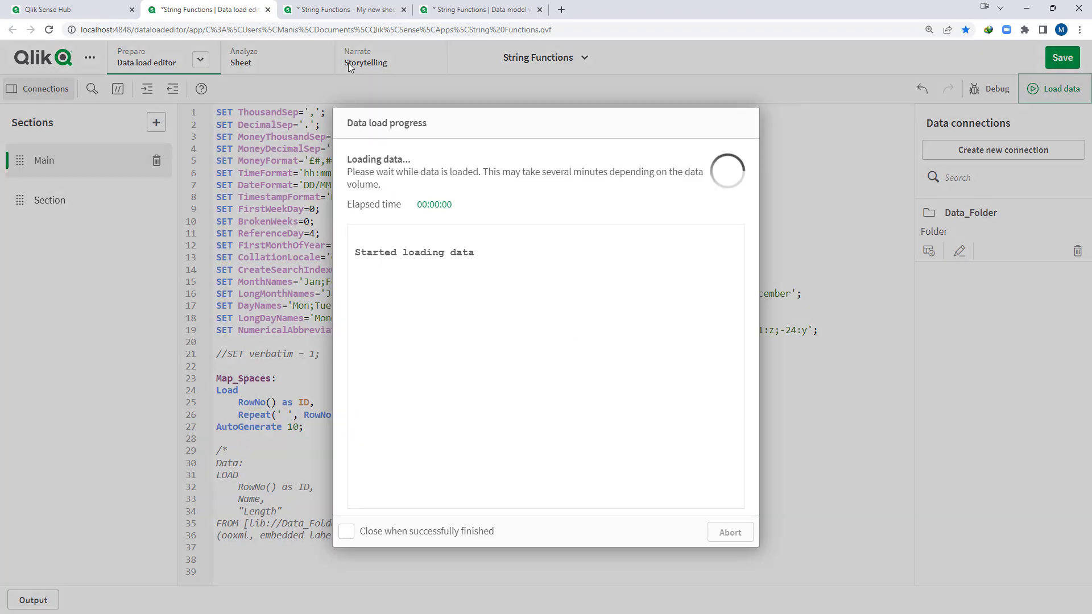
click(336, 10)
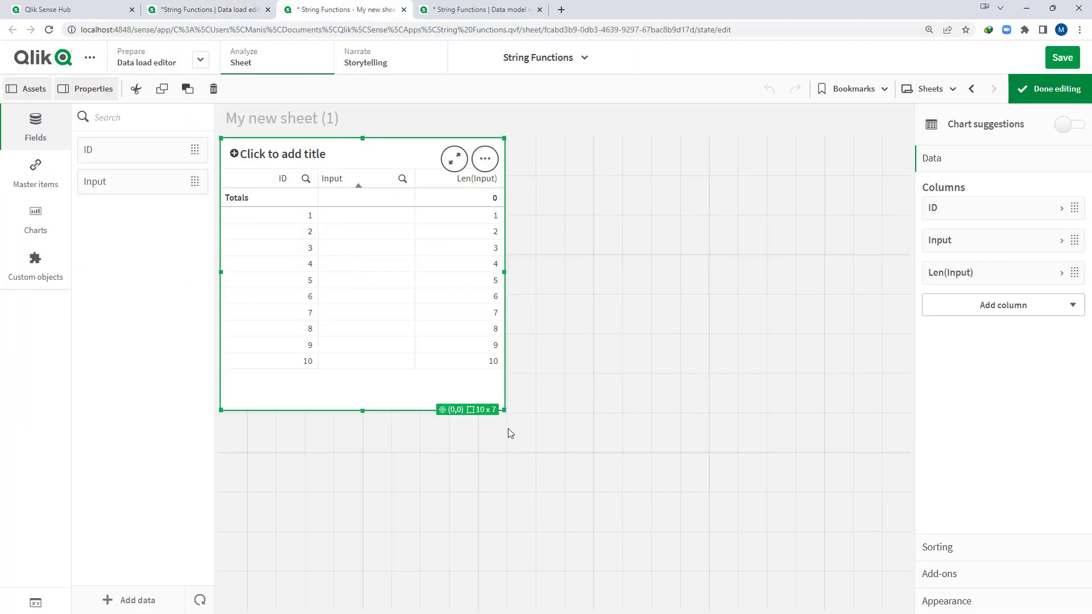
- Add a ' ' as Output line after the Input line in the Map_Spaces load and reload the data
click(205, 10)
click(717, 532)
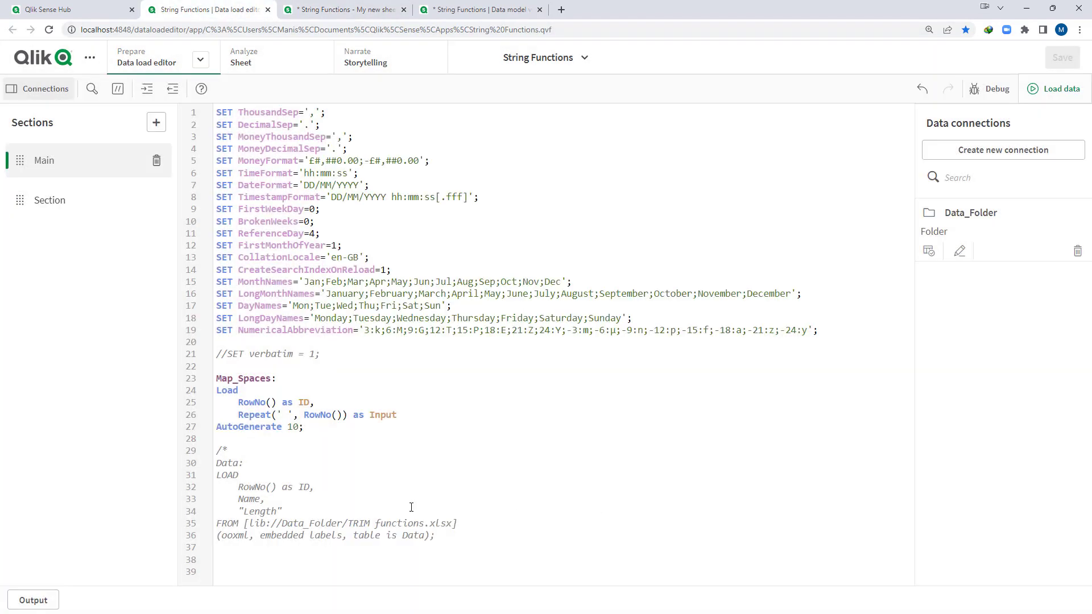
click(407, 417)
key(Return)
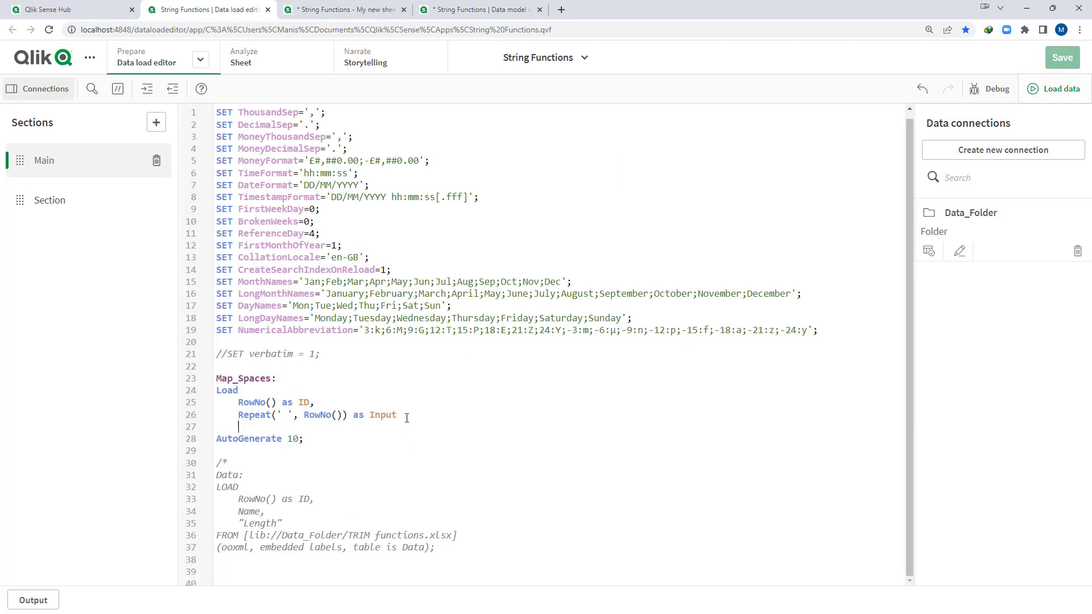
text(' ' as Output)
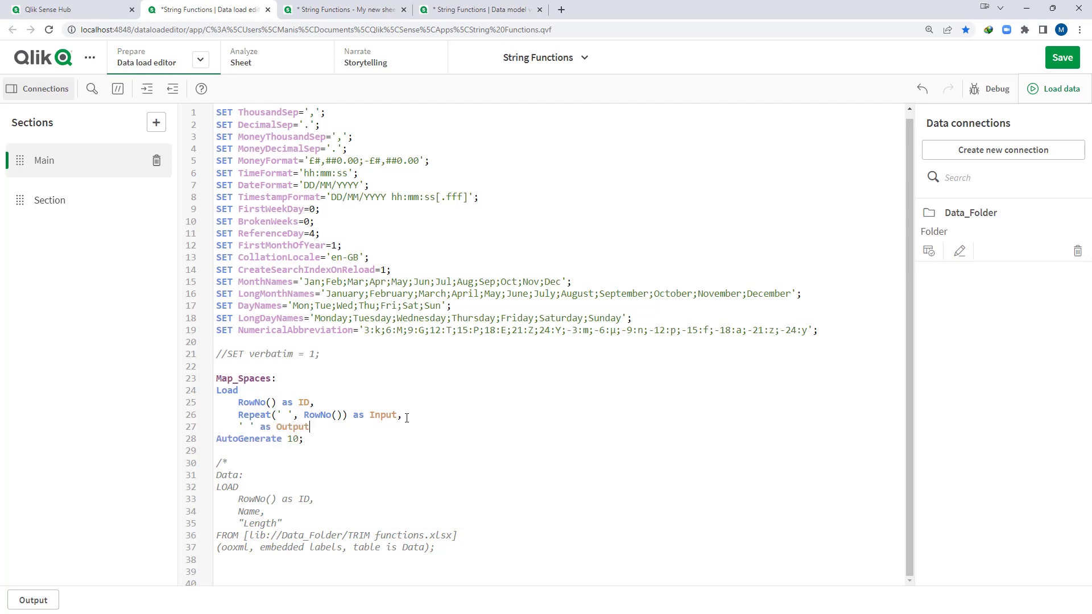
click(1055, 88)
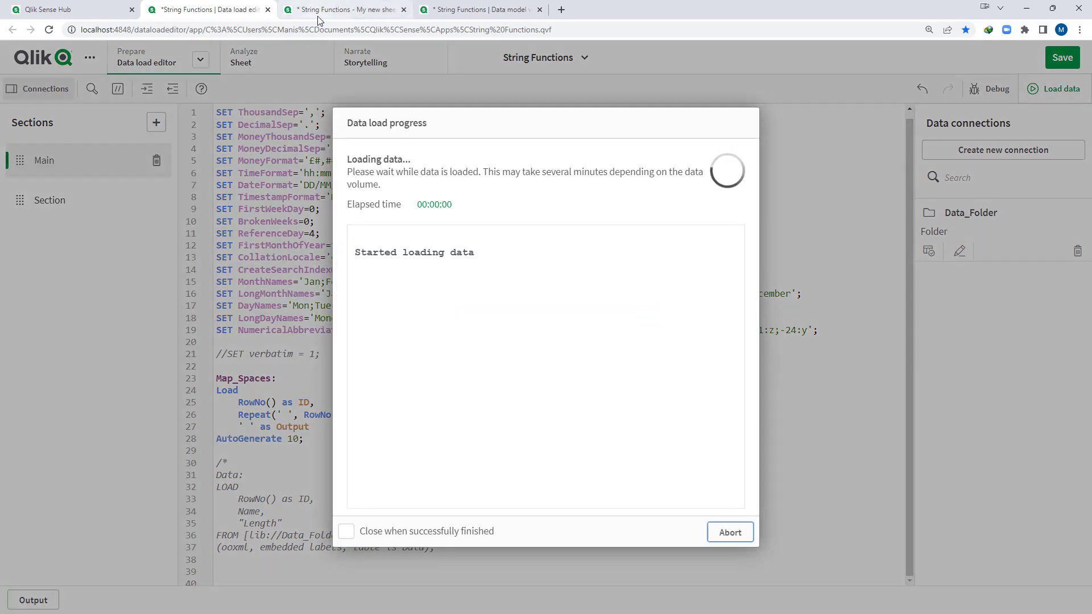
- Add the Output field and a Len(Output) measure column to the sheet's table, then finish editing the sheet
click(318, 16)
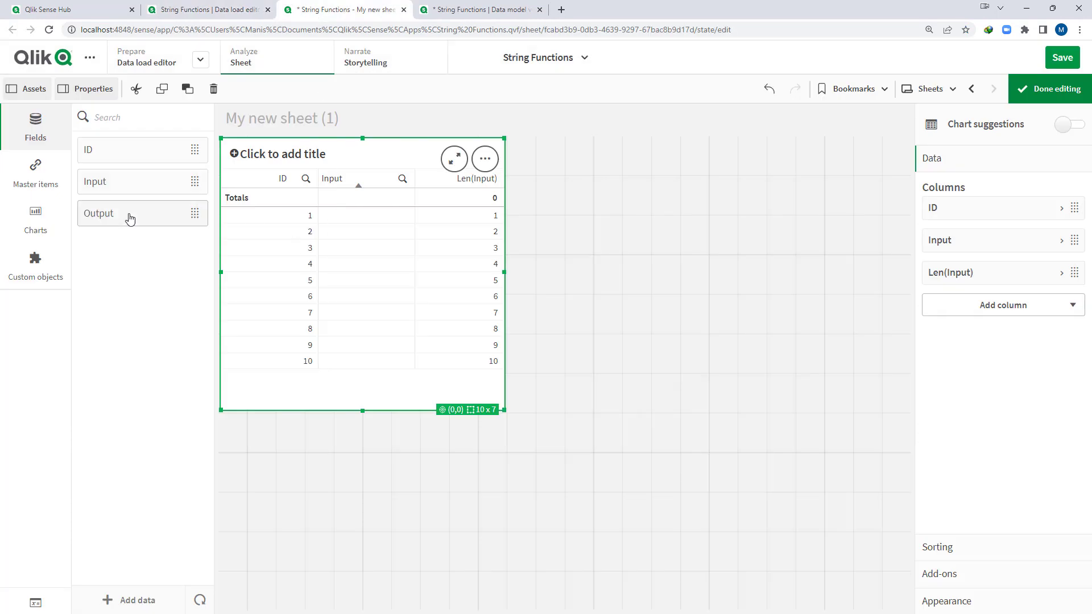
drag(130, 219, 317, 238)
click(317, 235)
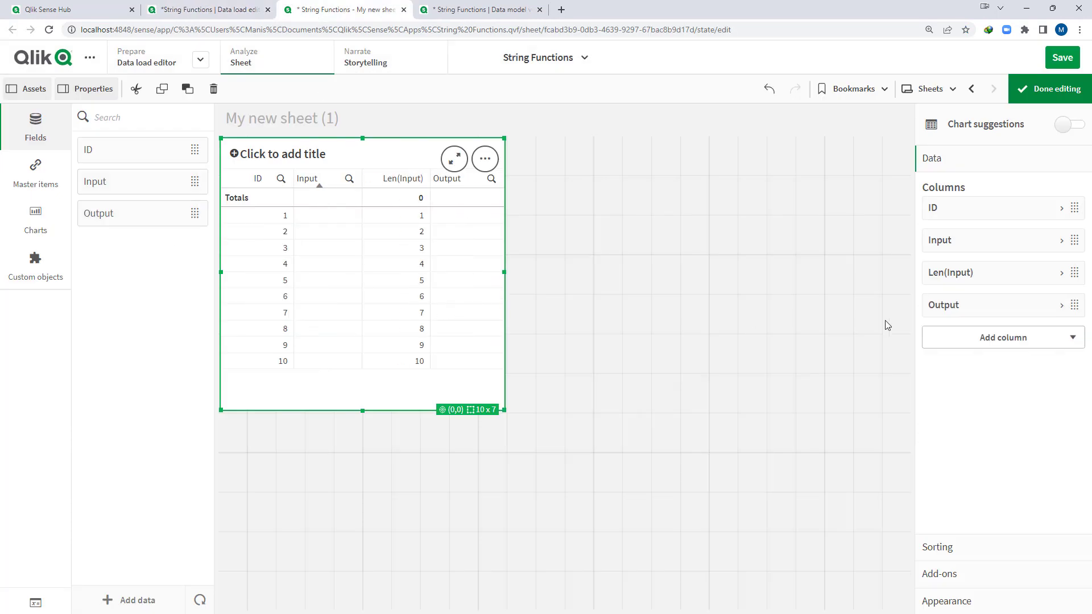
click(938, 340)
click(970, 394)
text(Len(Output))
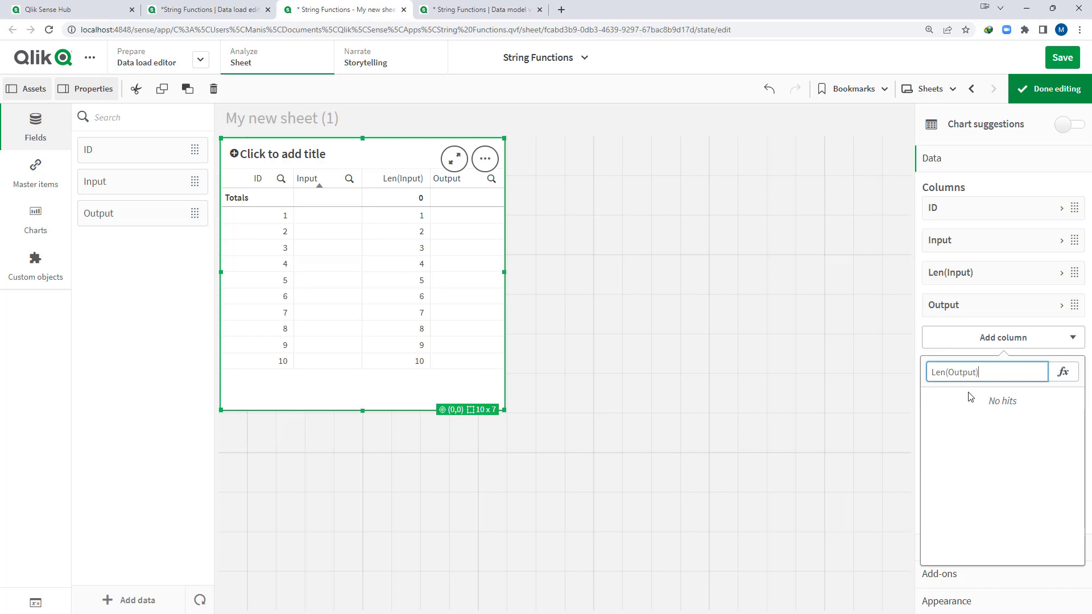
key(Return)
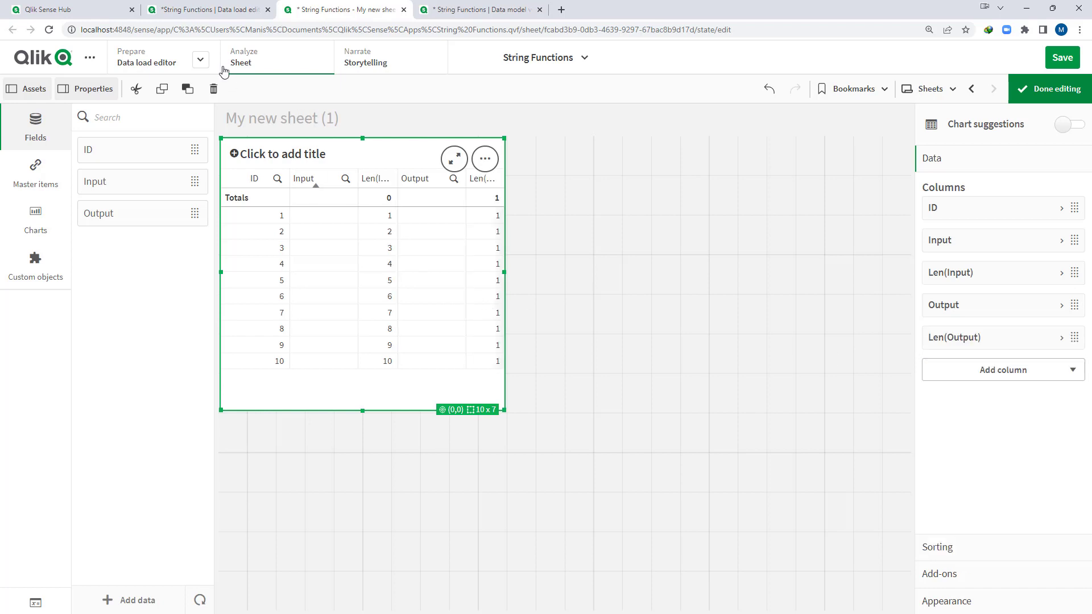
click(1059, 90)
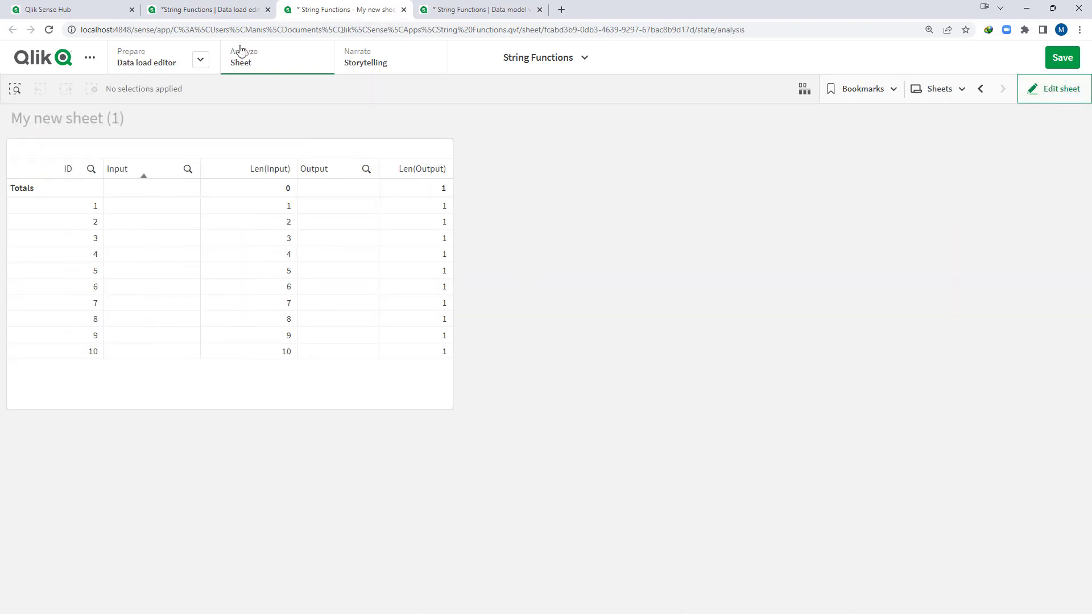
- Remove the RowNo() as ID line from the Map_Spaces load and add the Mapping prefix before its Load statement
click(231, 14)
click(731, 533)
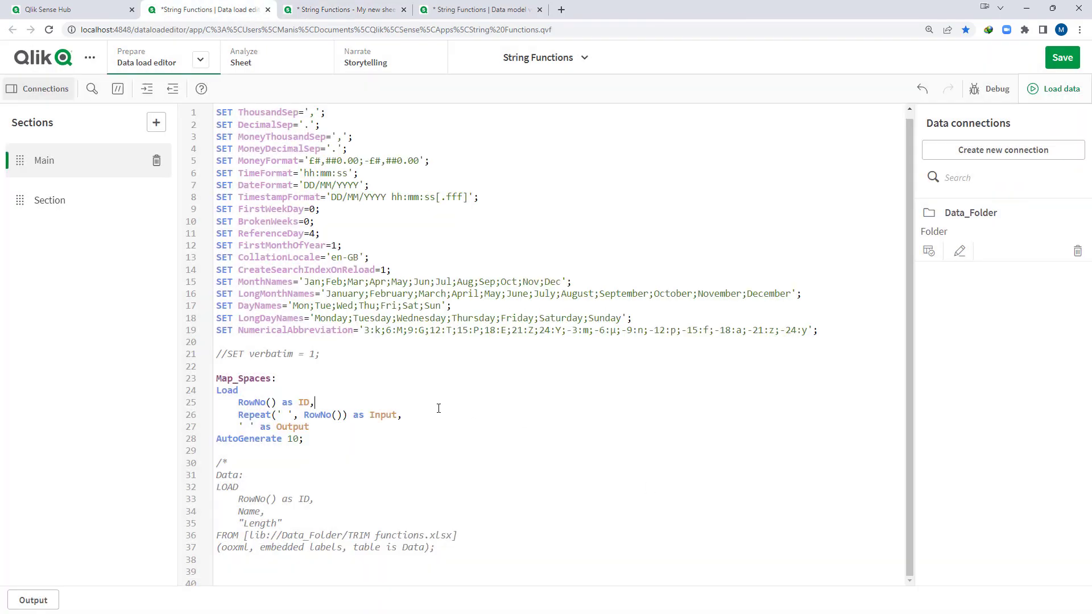
key(shift+Down)
key(Delete)
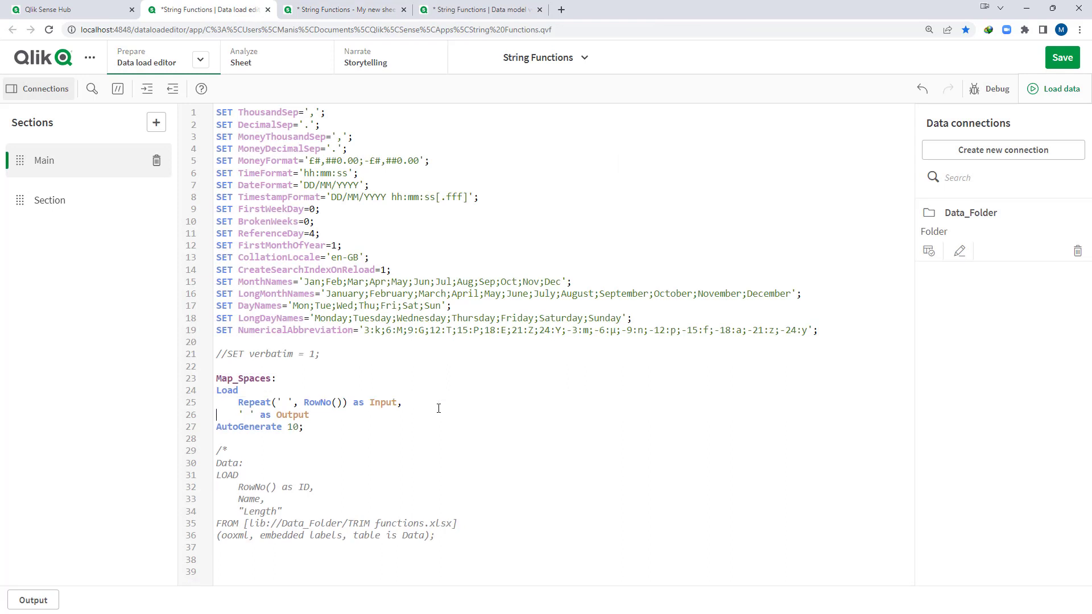
key(Up)
text(Mapping)
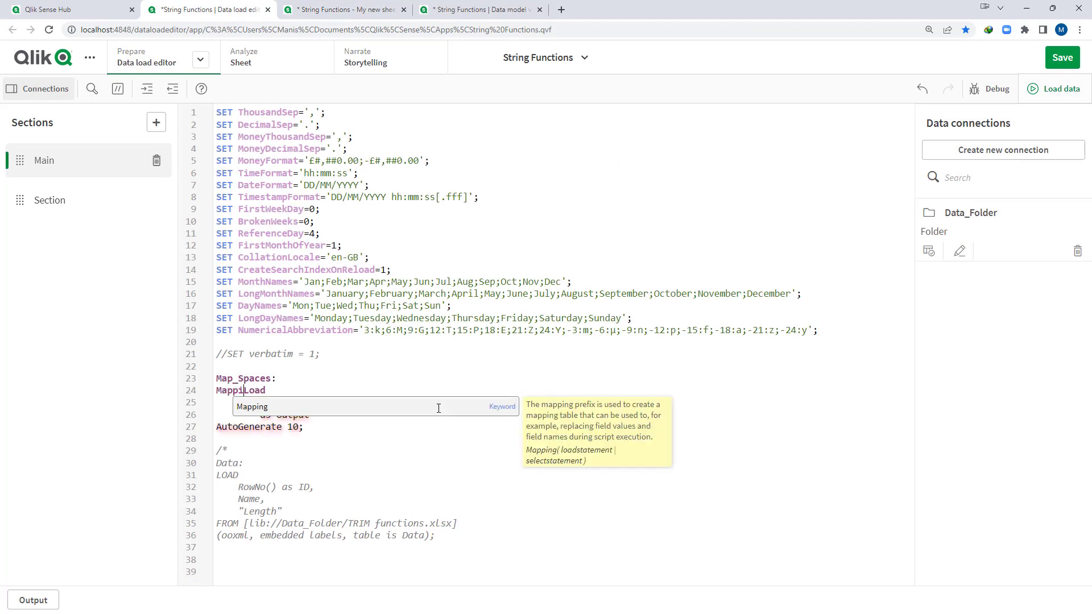
key(Escape)
- Set the AutoGenerate count of the Map_Spaces table to 100
key(Down)
key(Down)
key(Down)
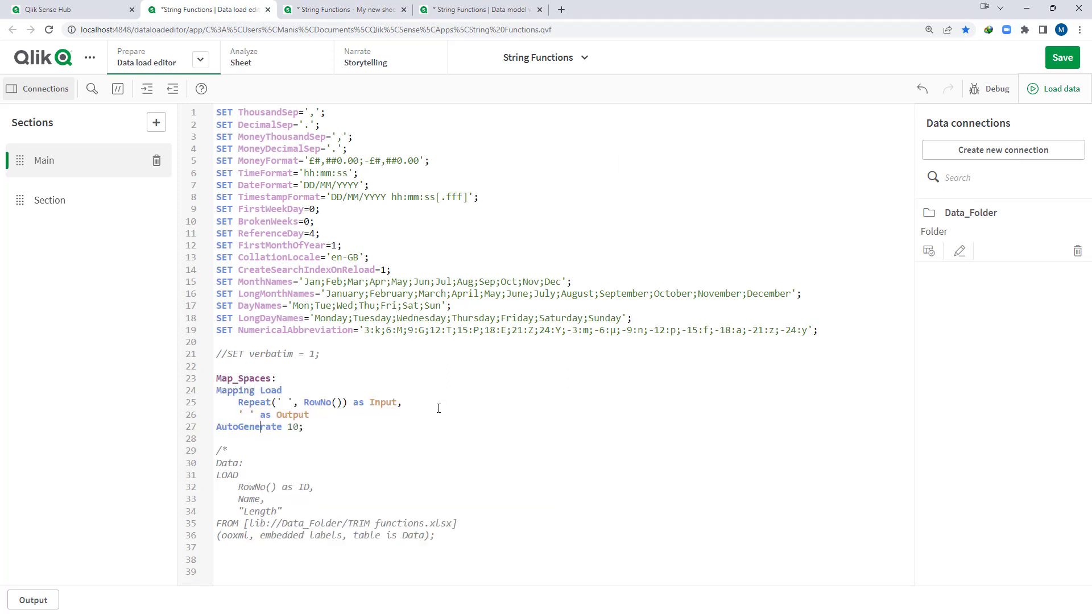
key(Right)
text(0)
- Uncomment the Data table load by removing the /* marker above it
double_click(218, 450)
key(Delete)
key(Delete)
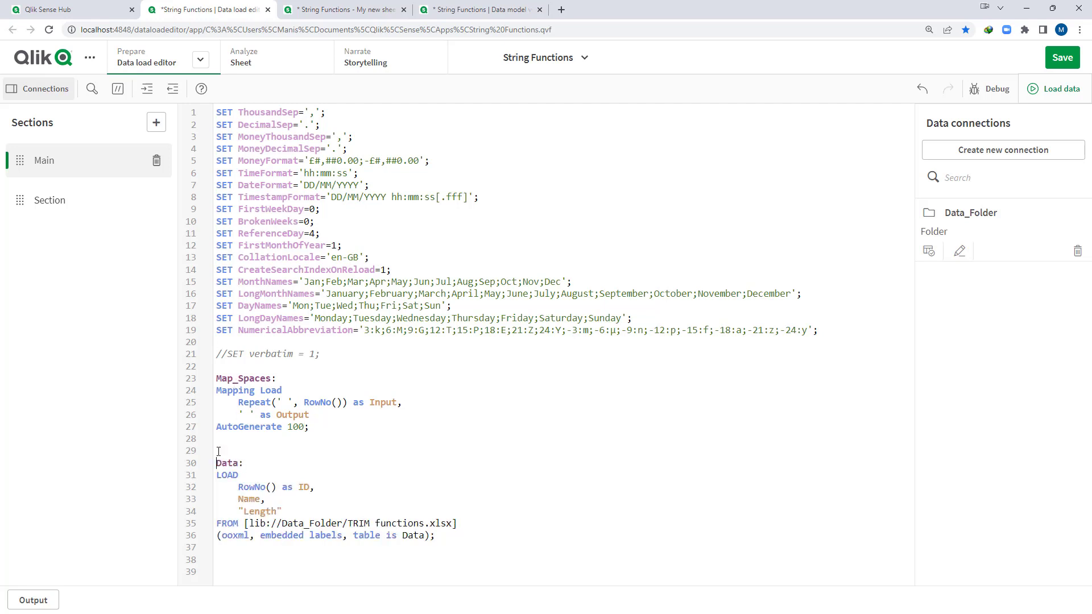
- Insert the MapSubString function before the Name field in the Data load, with 'Map_Spaces' as its mapping table argument
click(240, 487)
text(MapSubString()
key(Escape)
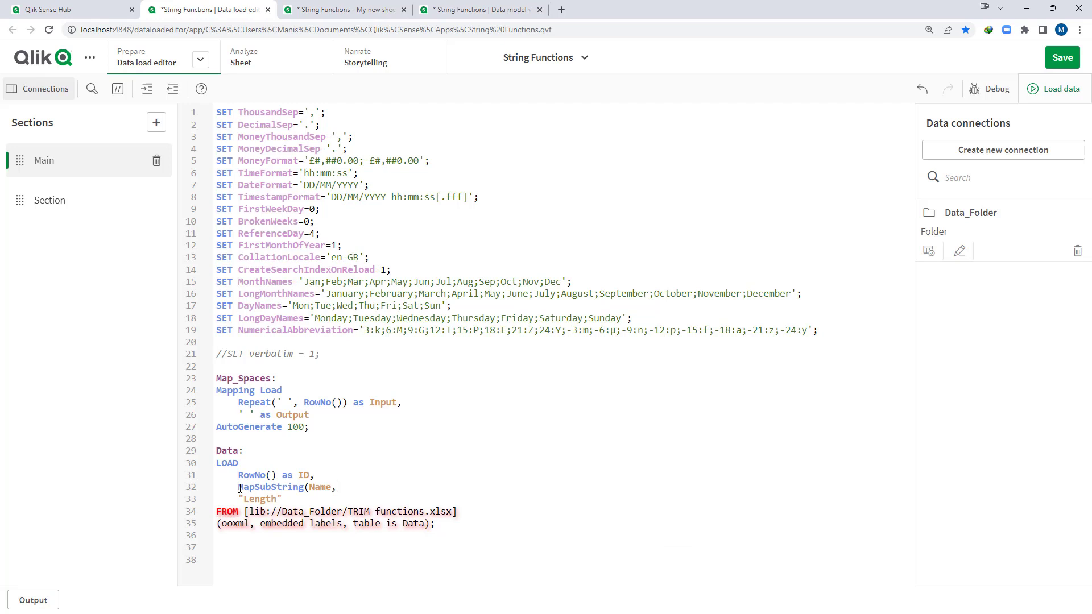
text(')
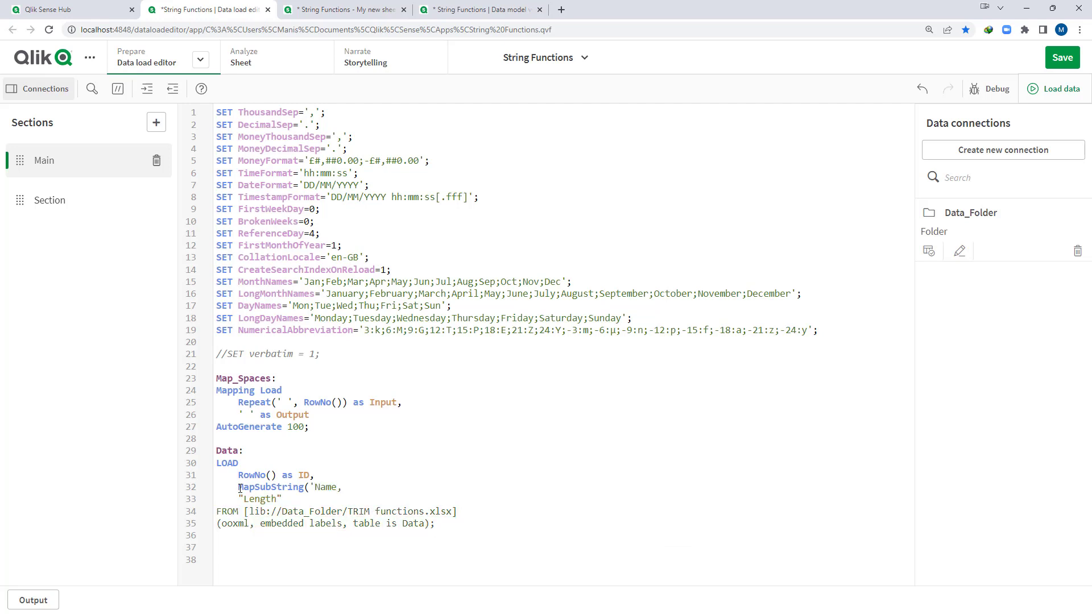
double_click(233, 378)
key(ctrl+c)
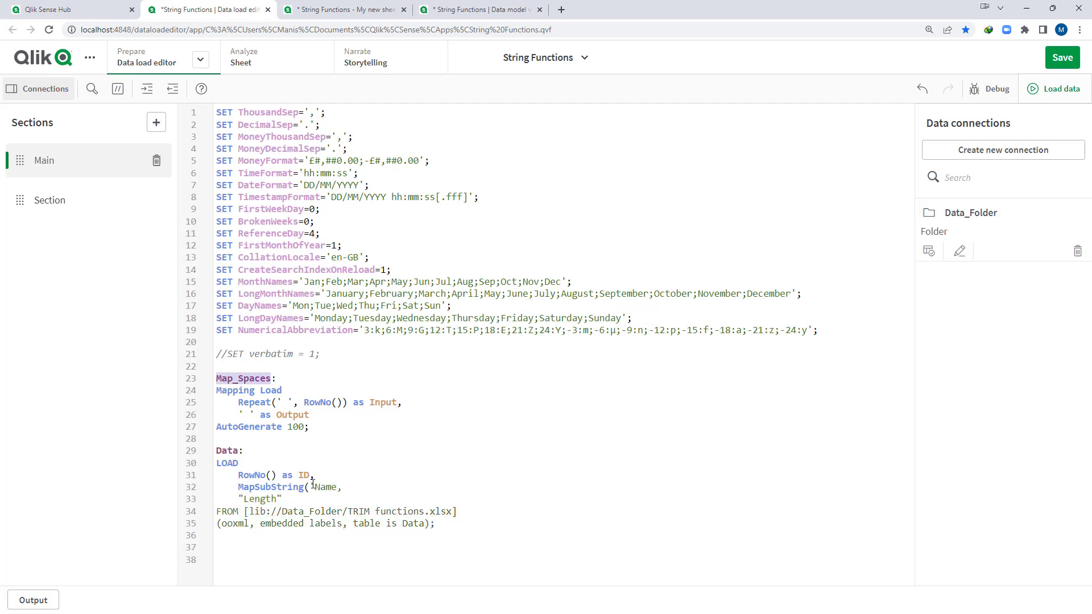
click(313, 487)
key(ctrl+v)
text(',)
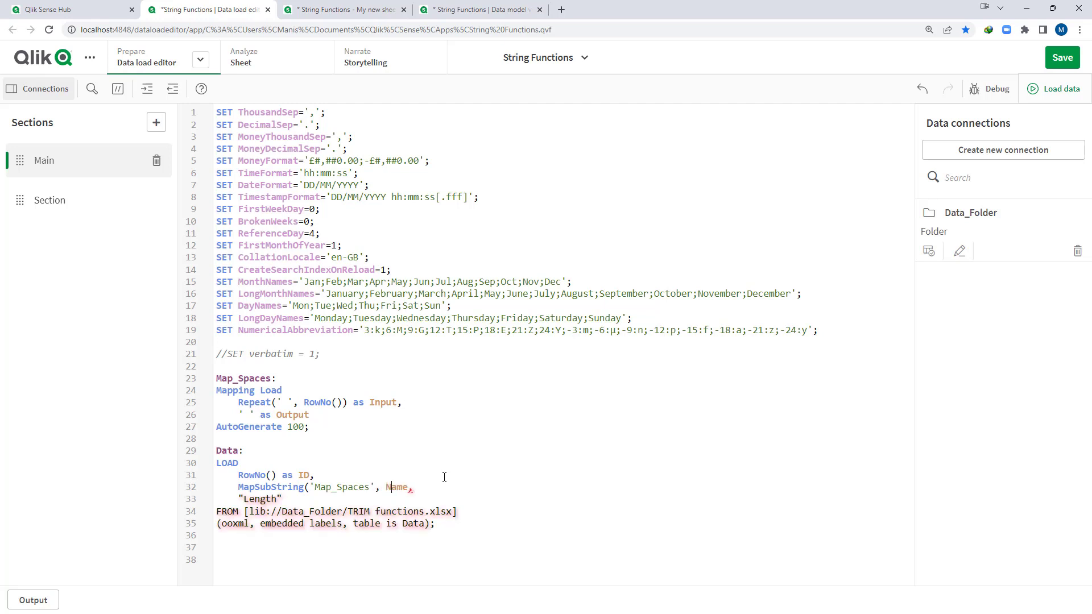
- Close the MapSubString expression after the Name field and alias it as Name, followed by a comma
key(Delete)
text() as Name)
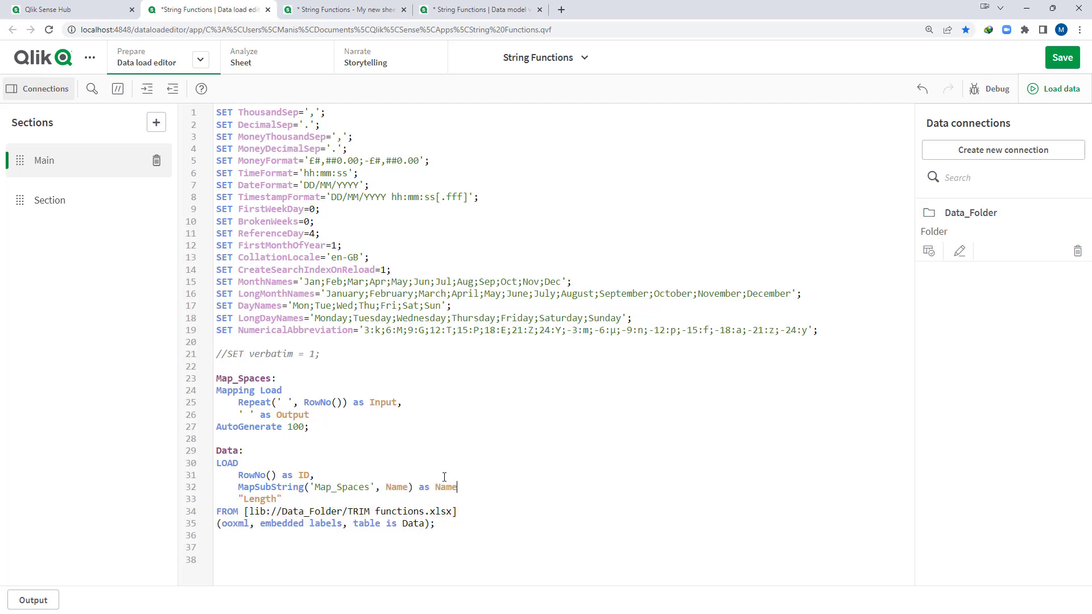
text(,)
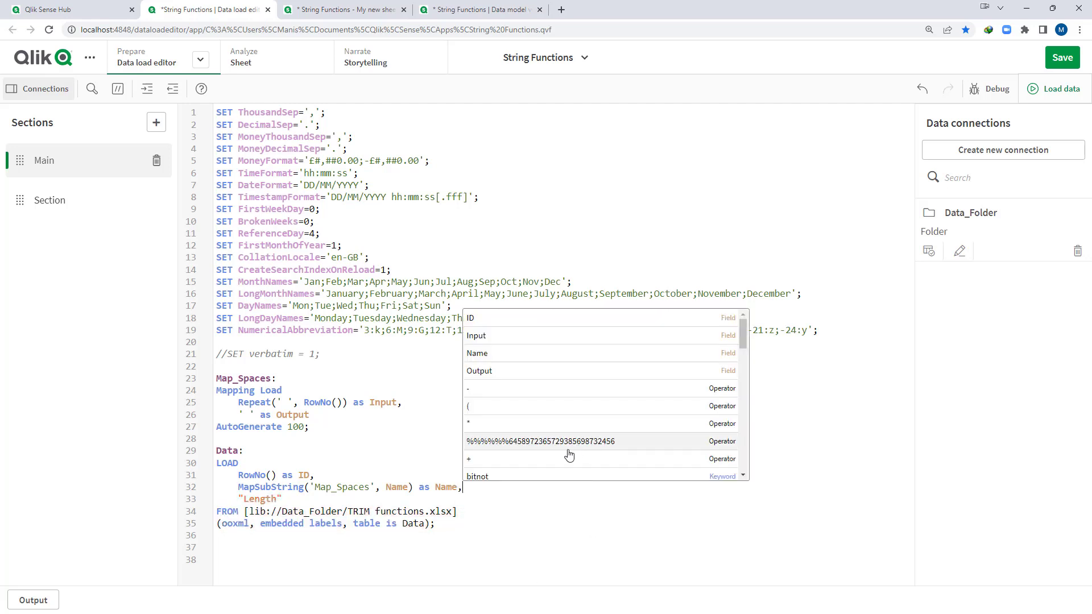
click(399, 441)
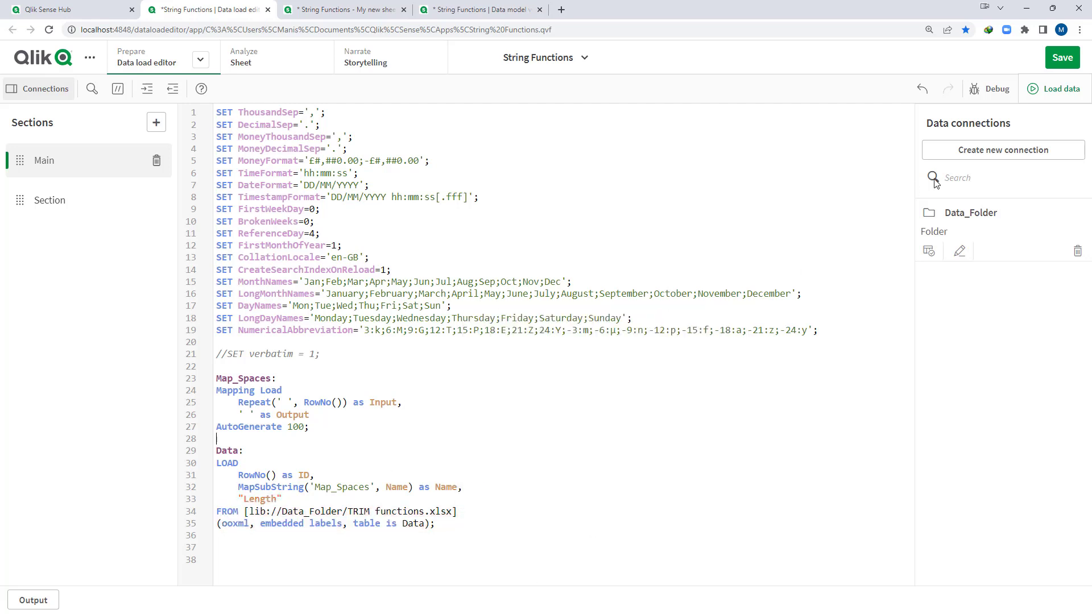
- Load the data, check the Name lengths in the sheet's table, and return to the load script
click(1053, 91)
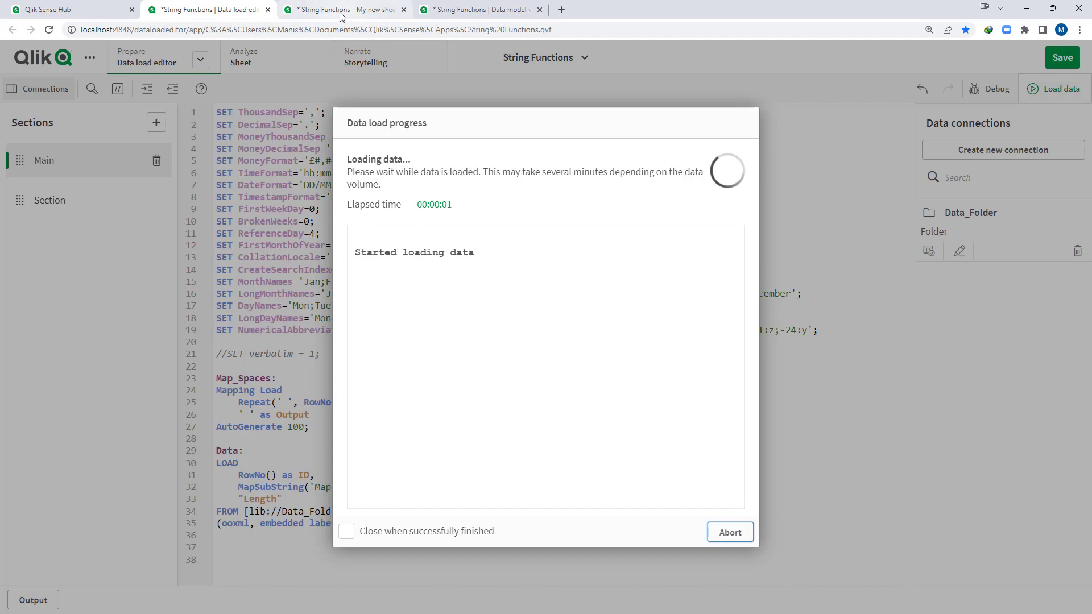
click(342, 16)
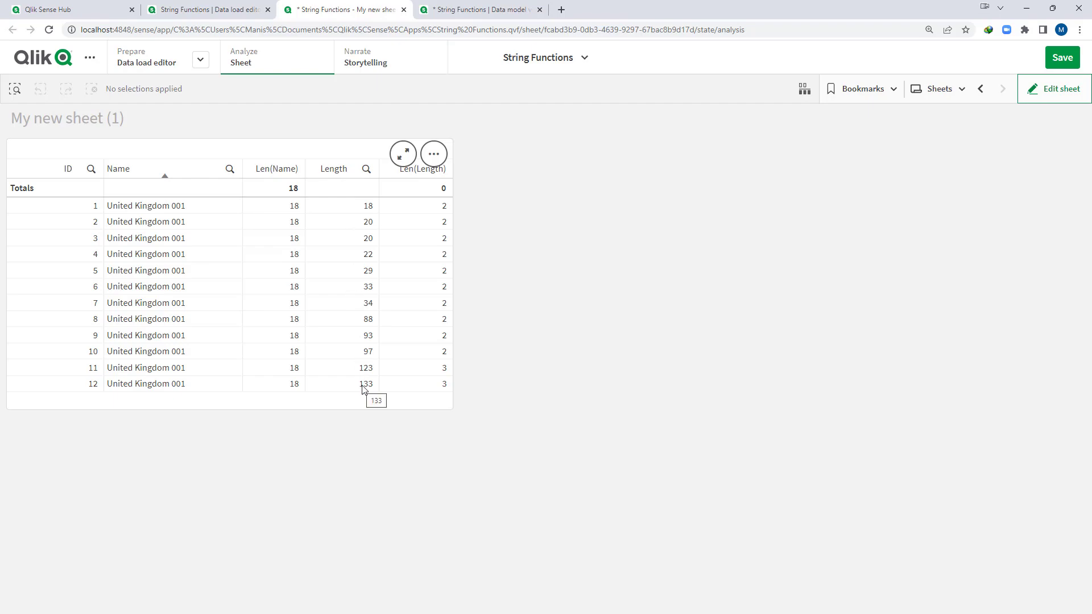
click(215, 15)
click(742, 535)
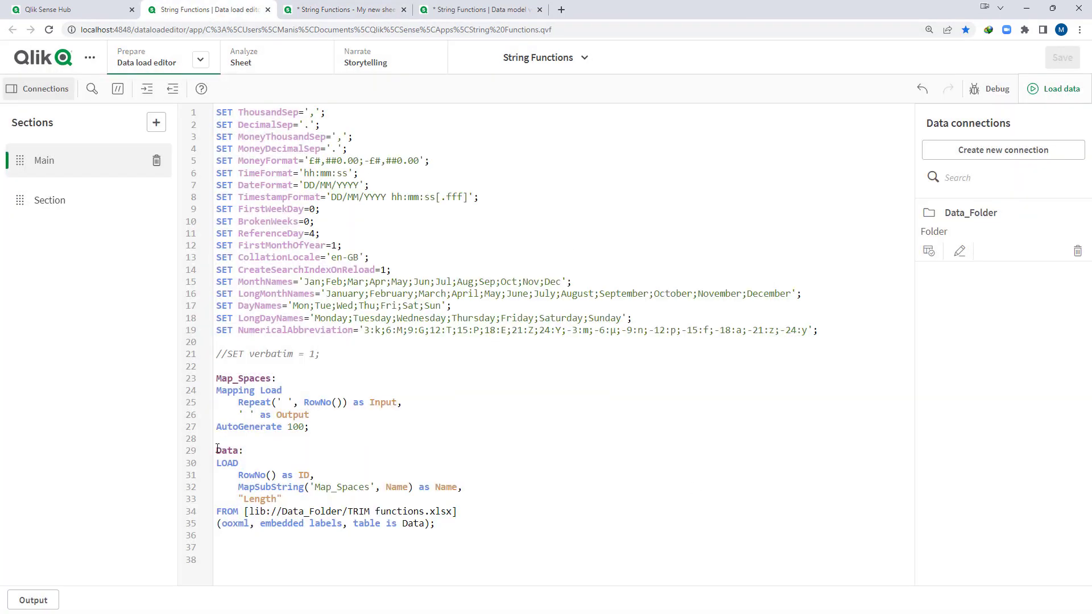
- Remove the RowNo() as ID line from the Data table load
key(Down)
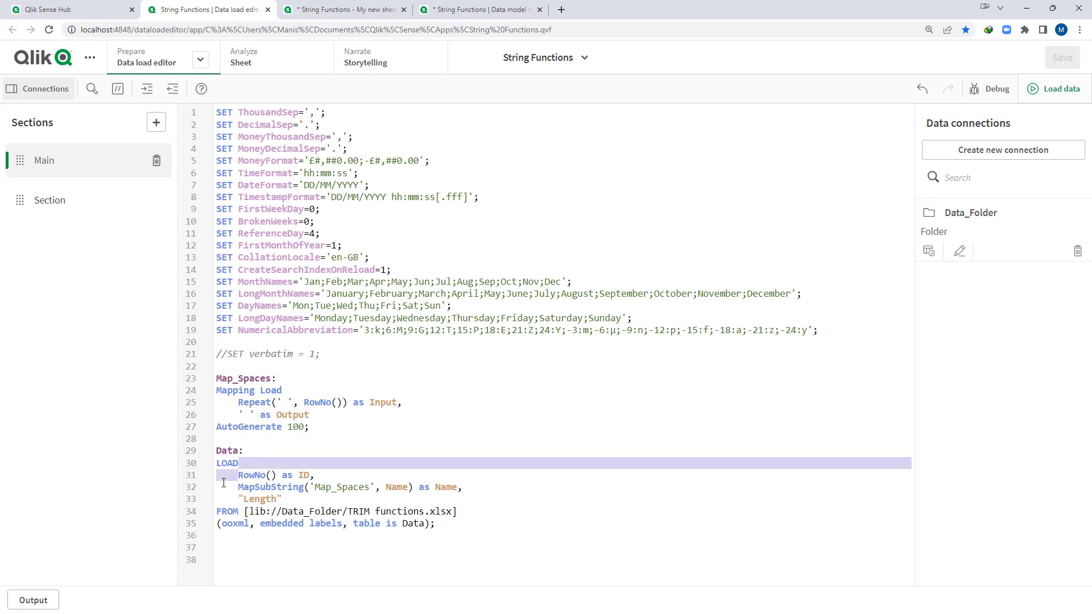
key(shift+Down)
key(Delete)
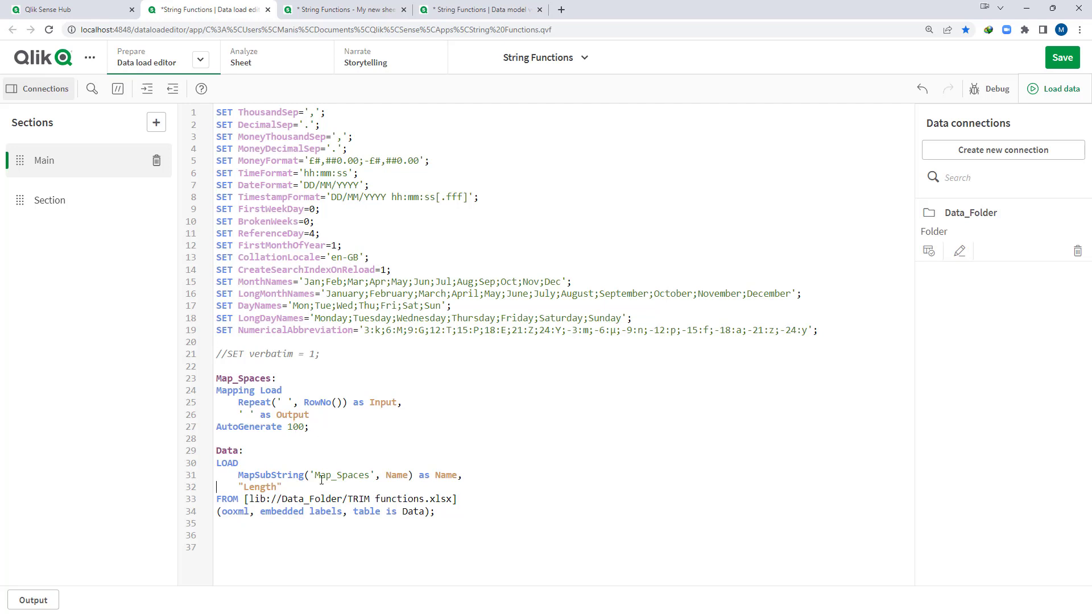
- Define the "Length" field of the Data load as Len(MapSubString('Map_Spaces', Name)) and reload the data
drag(239, 475, 413, 477)
key(ctrl+c)
click(238, 486)
text(Len()
key(ctrl+v)
text() as)
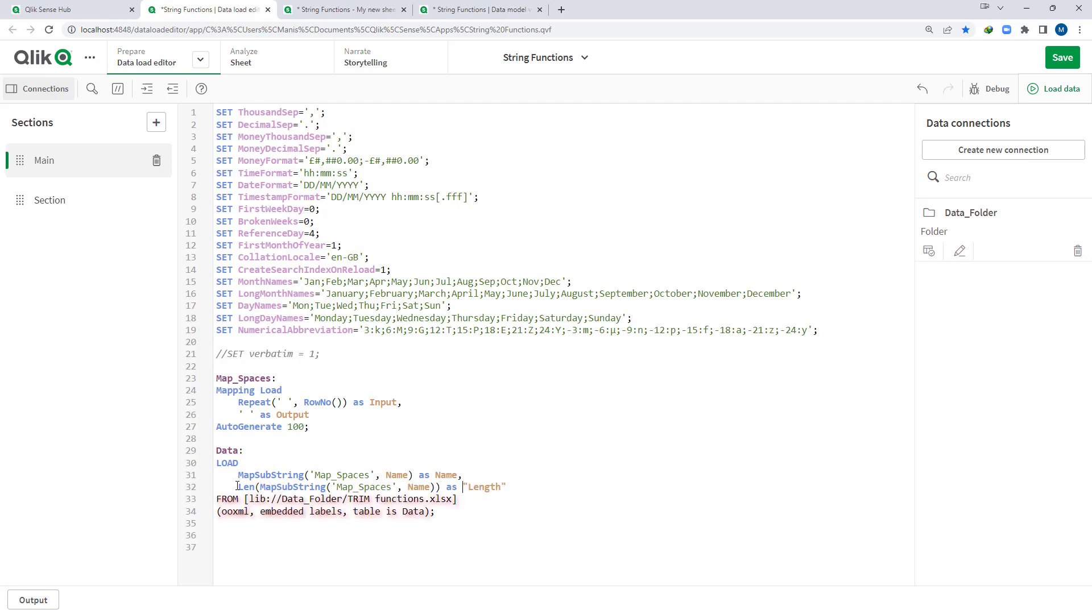
click(1049, 90)
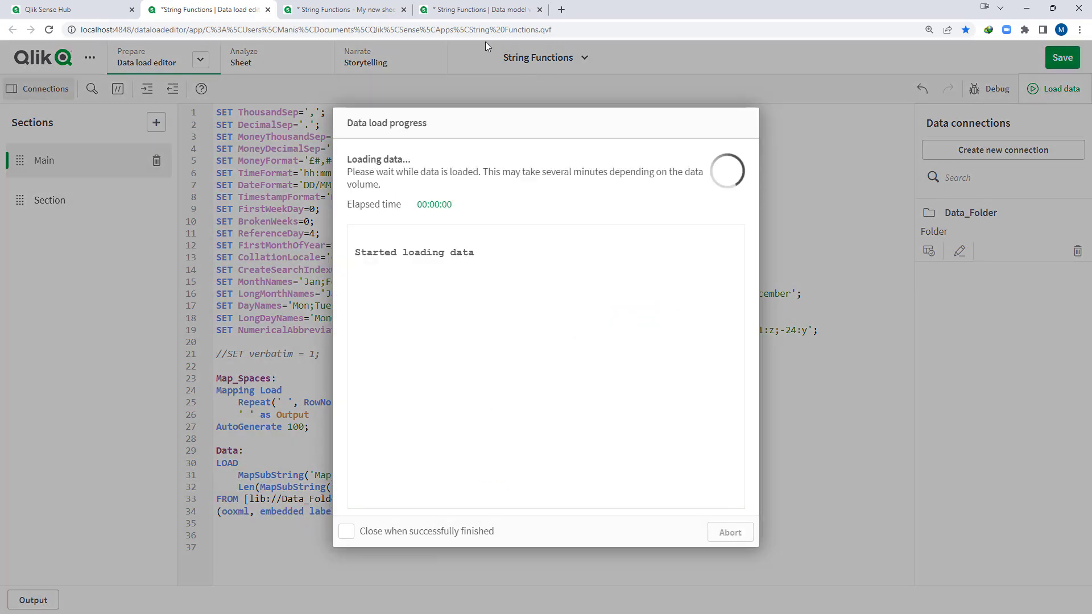
- Remove the invalid dimension column from the sheet's table and widen the table to about 15 grid columns
click(346, 10)
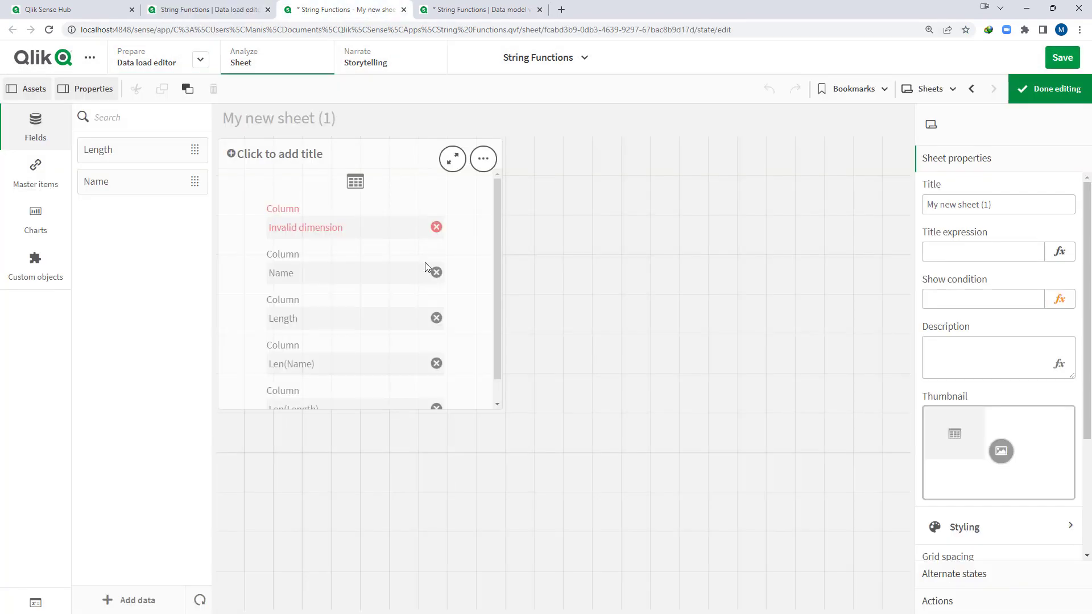
click(424, 266)
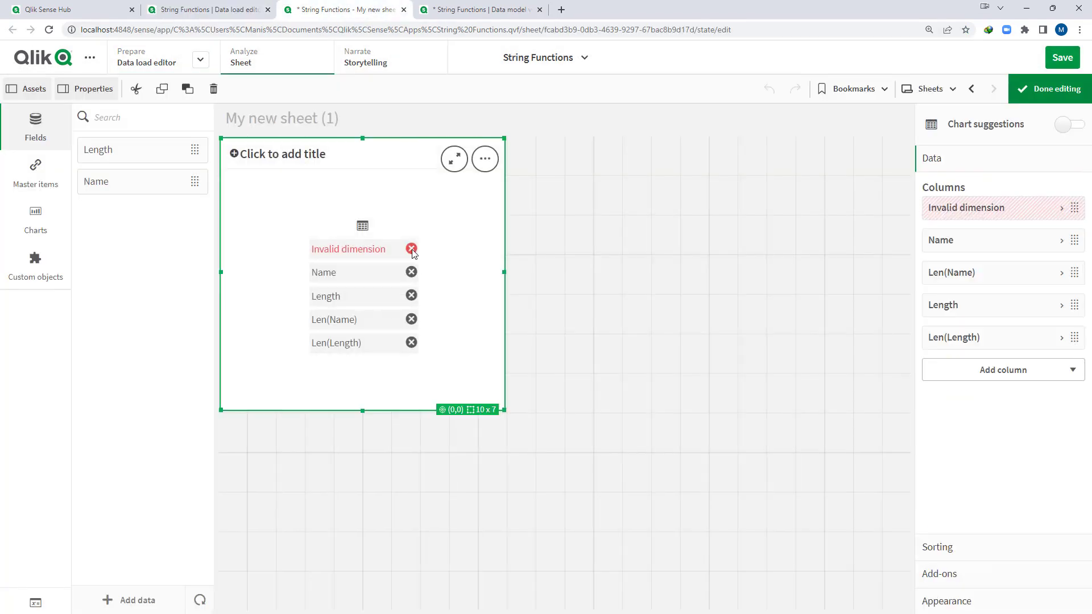
drag(504, 290, 648, 278)
- Add a filter pane with the Name dimension beside the table and finish editing the sheet
click(35, 220)
drag(145, 561, 171, 540)
drag(131, 245, 751, 244)
click(937, 228)
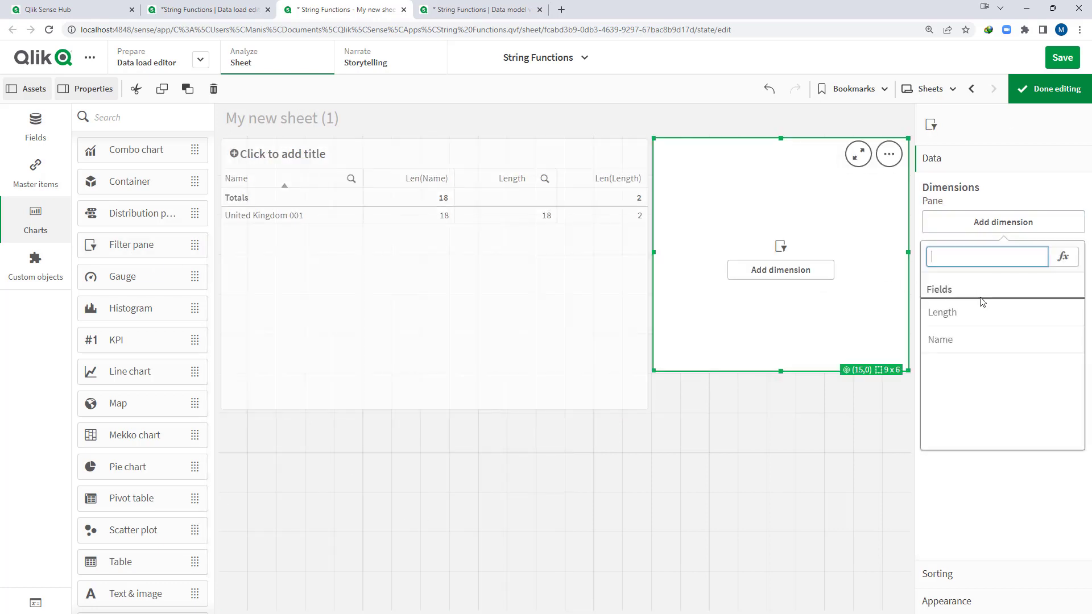
click(961, 339)
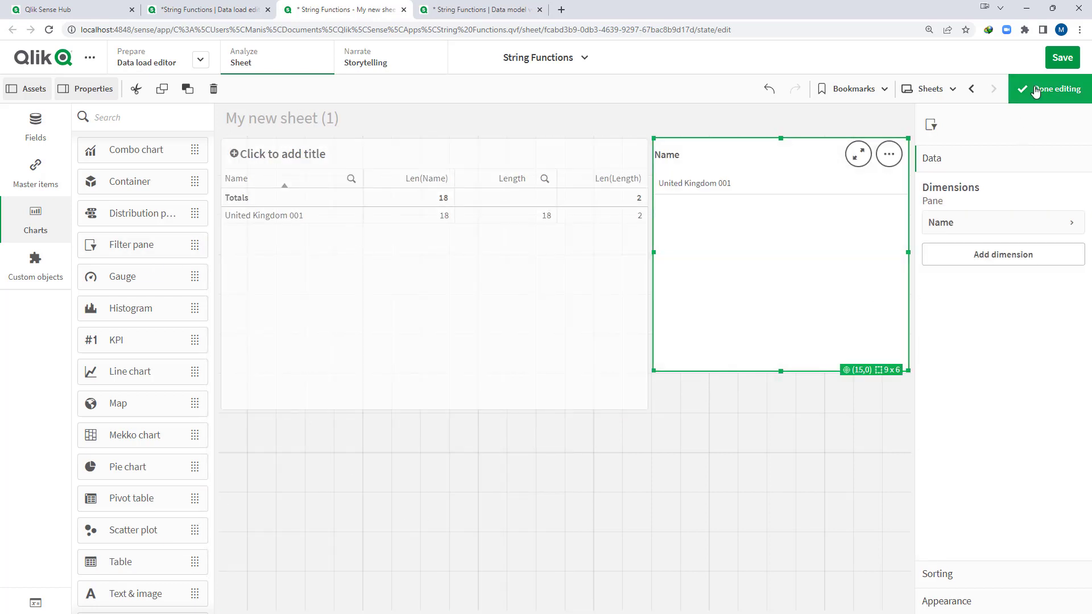
click(1052, 89)
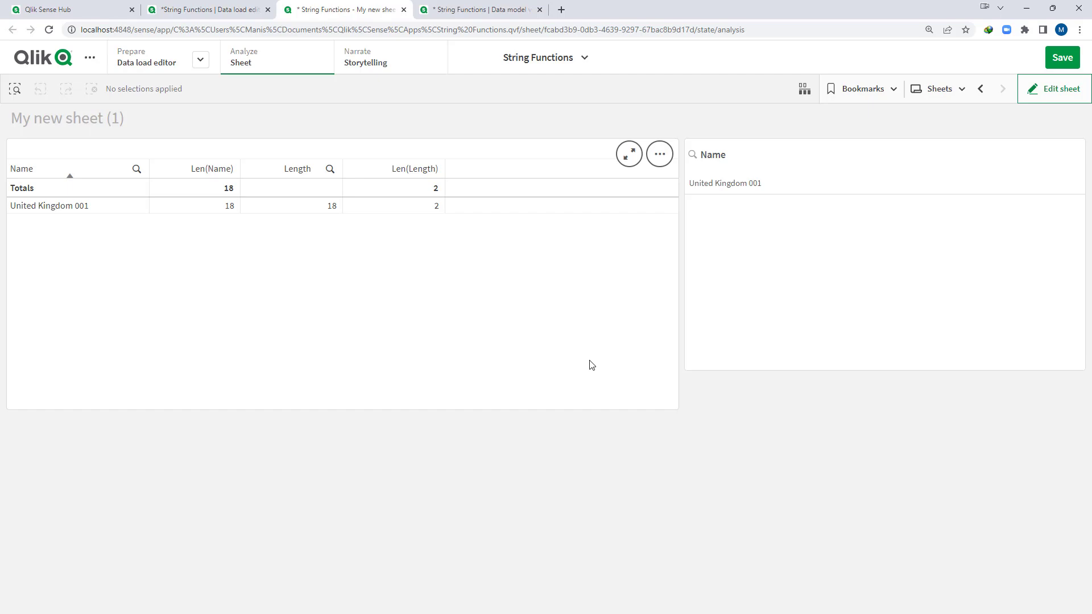
- Review the MapSubString expression and the Map_Spaces mapping load in the data load script
key(ctrl+shift+Tab)
double_click(255, 474)
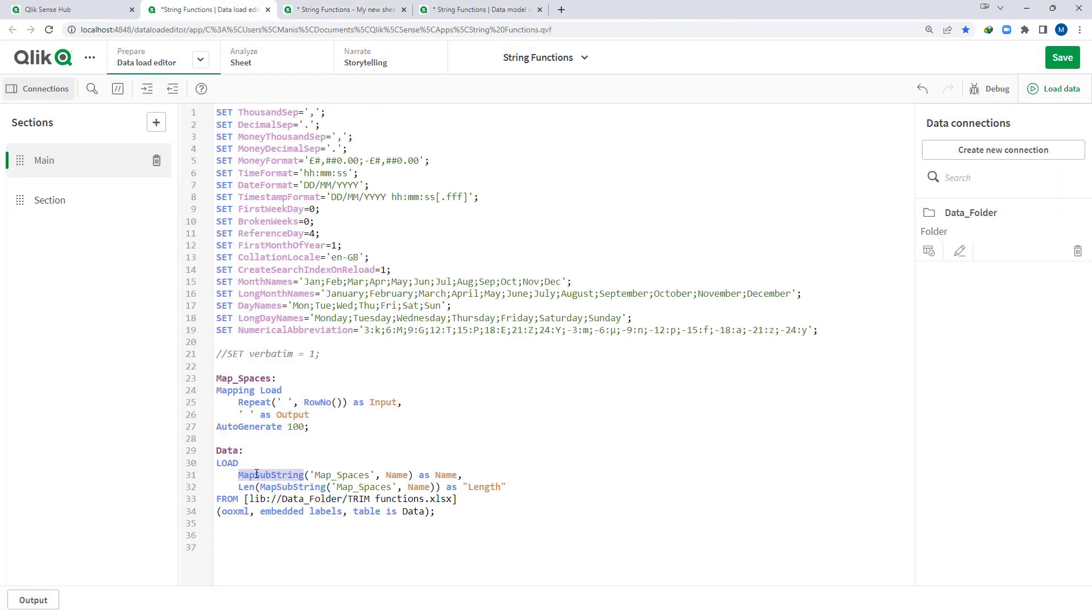
click(318, 447)
key(ctrl+z)
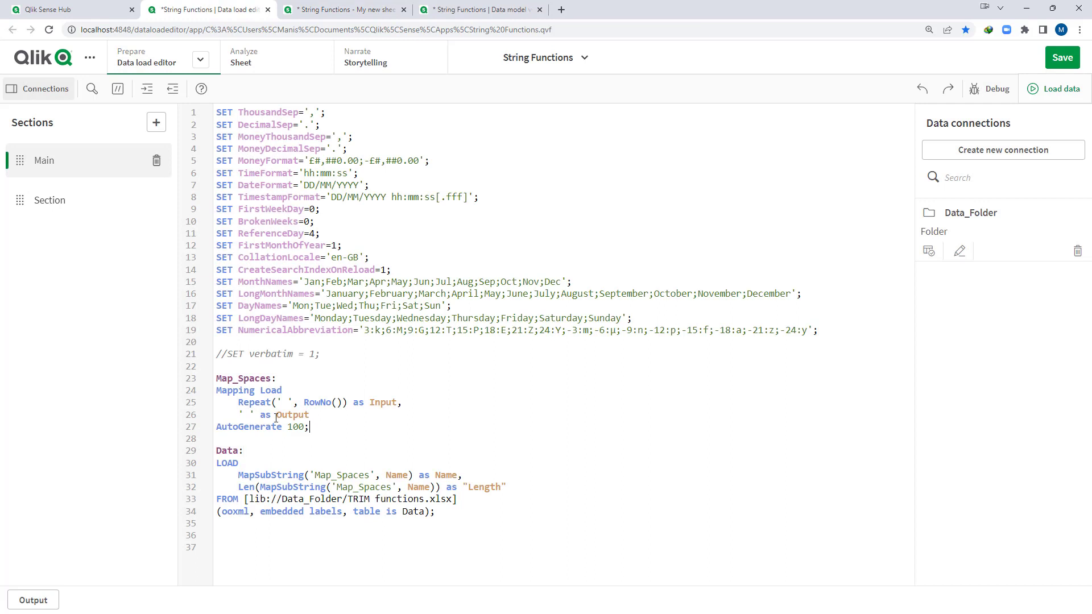
drag(306, 426, 217, 378)
click(294, 390)
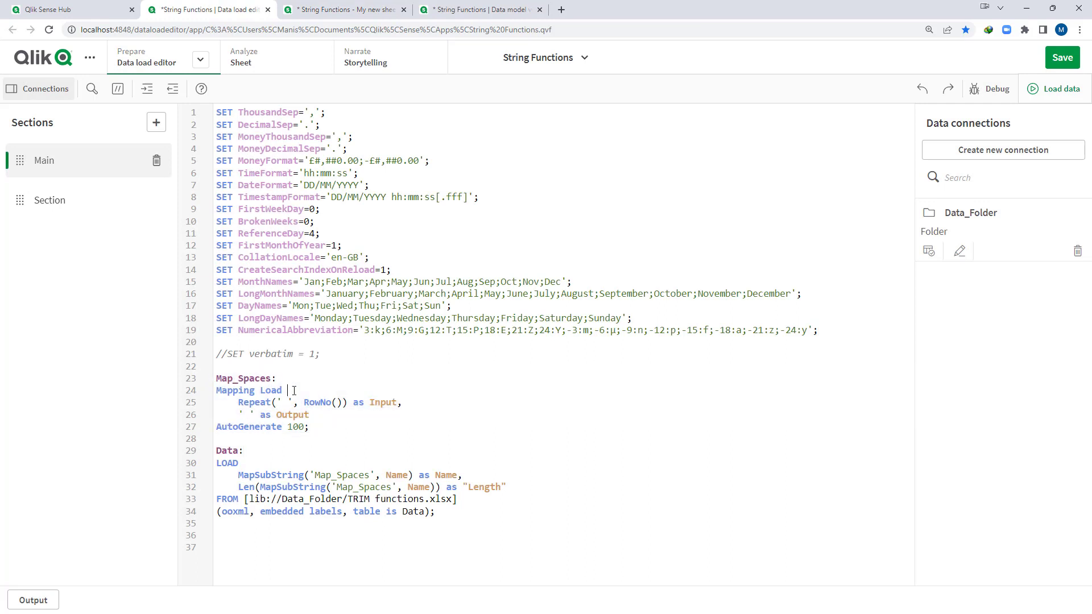